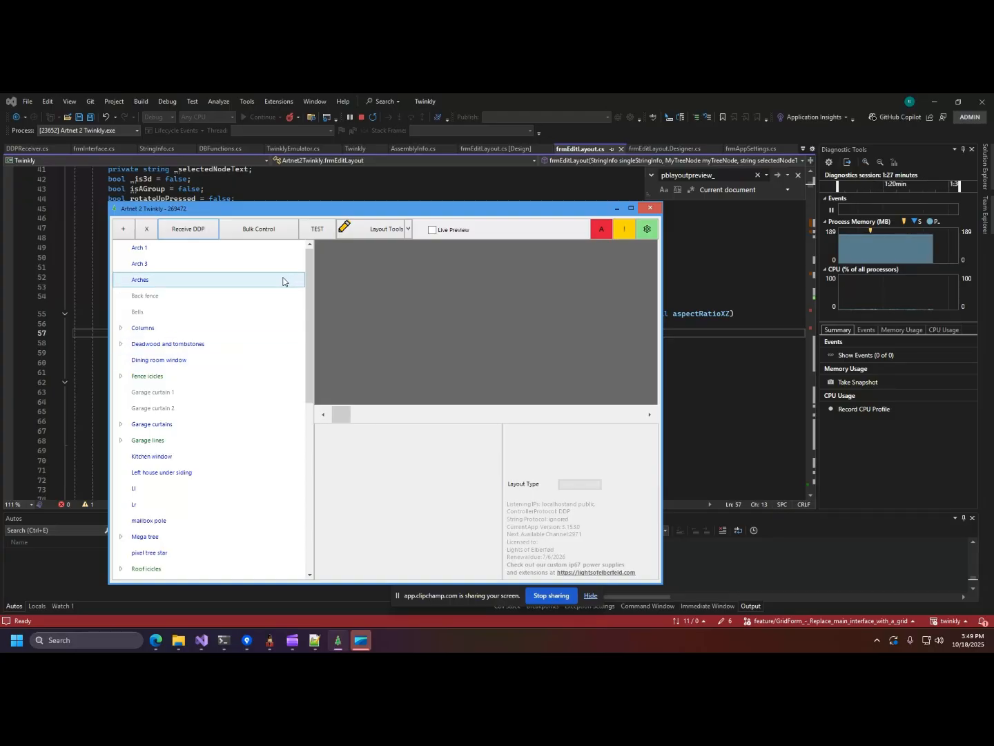
Review the warning for automatically setting all channels in bulk control, decline it, and inspect the settings for the backup option
{"action": "left_click", "coordinate": [266, 231]}
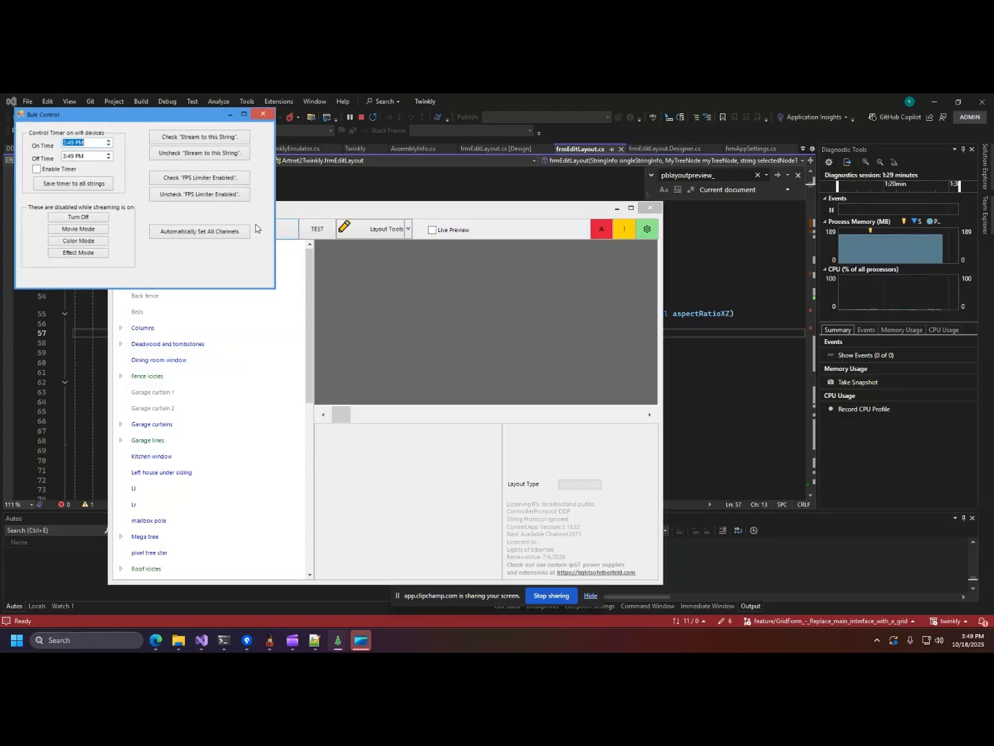
{"action": "left_click", "coordinate": [207, 233]}
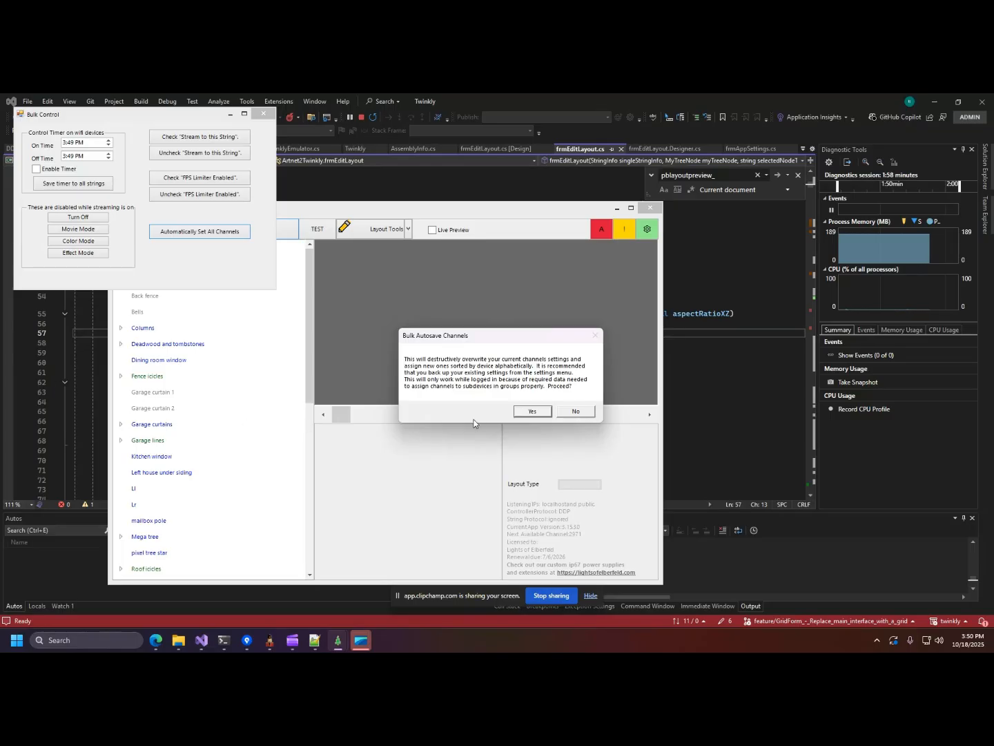
{"action": "left_click", "coordinate": [588, 412]}
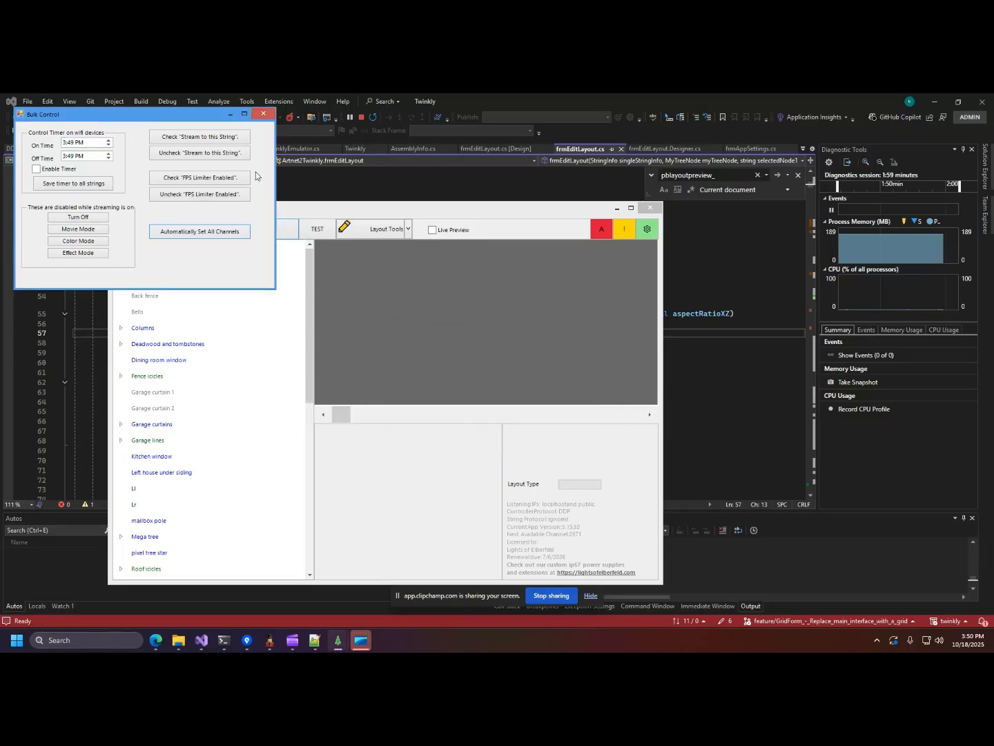
{"action": "left_click", "coordinate": [261, 114]}
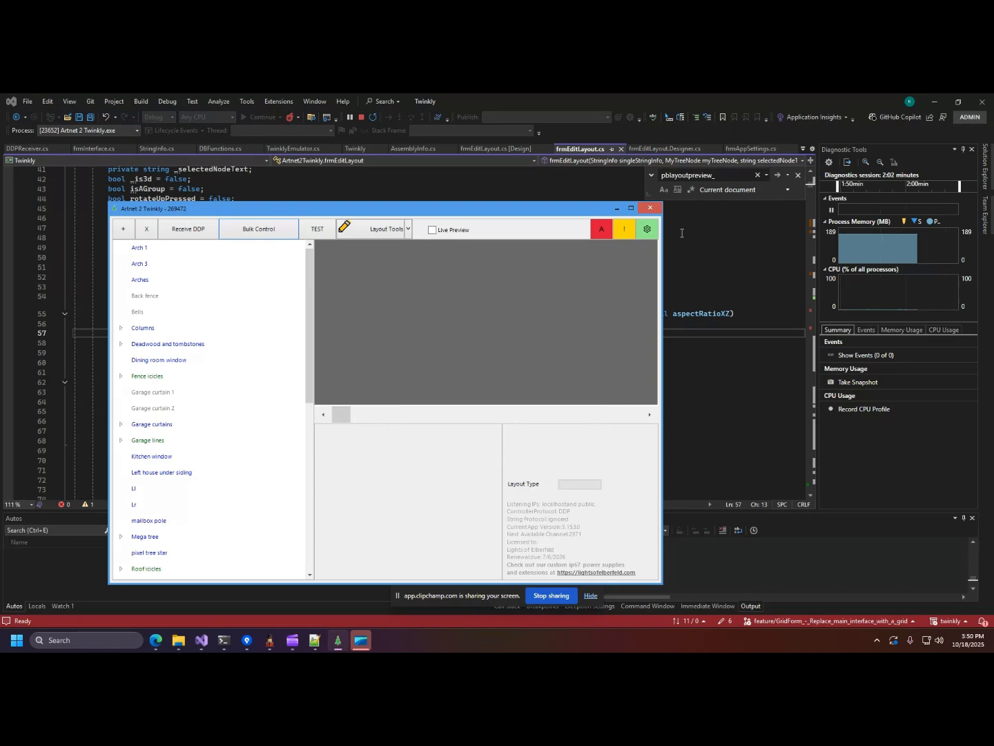
{"action": "left_click", "coordinate": [650, 233]}
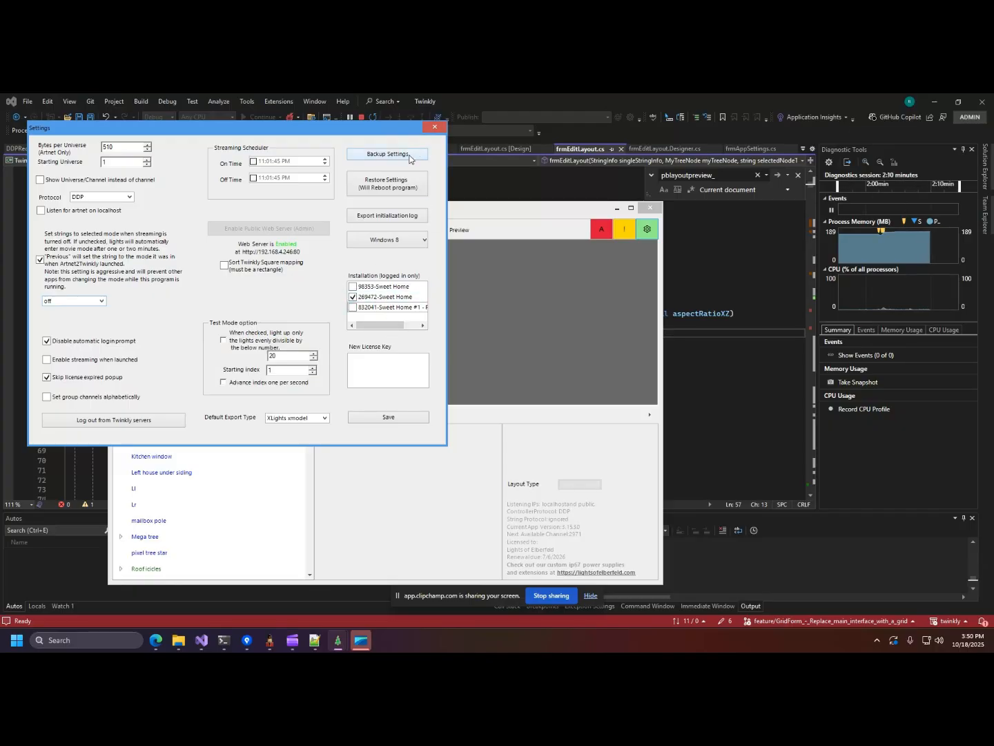
{"action": "left_click", "coordinate": [433, 128]}
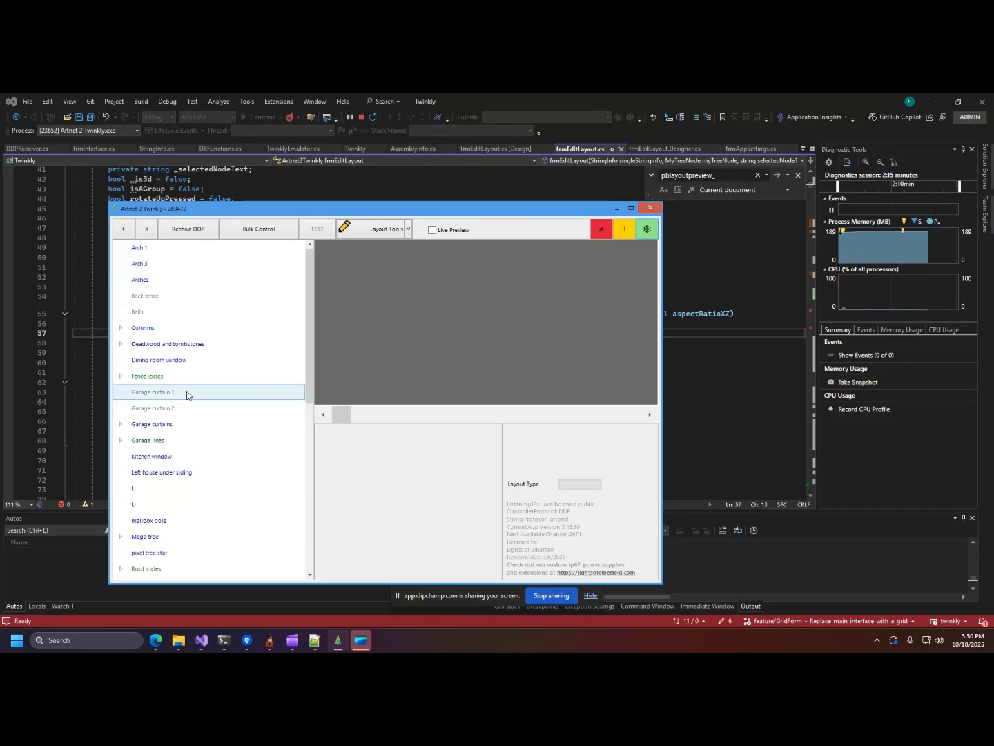
Delete the saved records of the offline devices Back fence and Bells from the device list
{"action": "left_click", "coordinate": [160, 298]}
{"action": "left_click", "coordinate": [147, 228]}
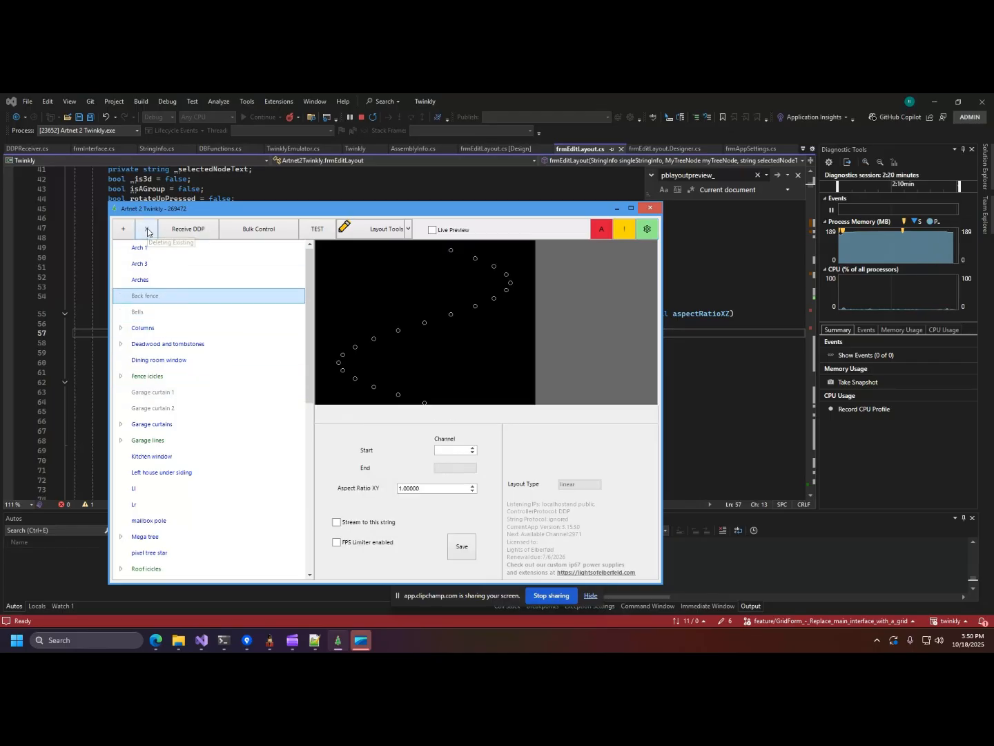
{"action": "left_click", "coordinate": [533, 405]}
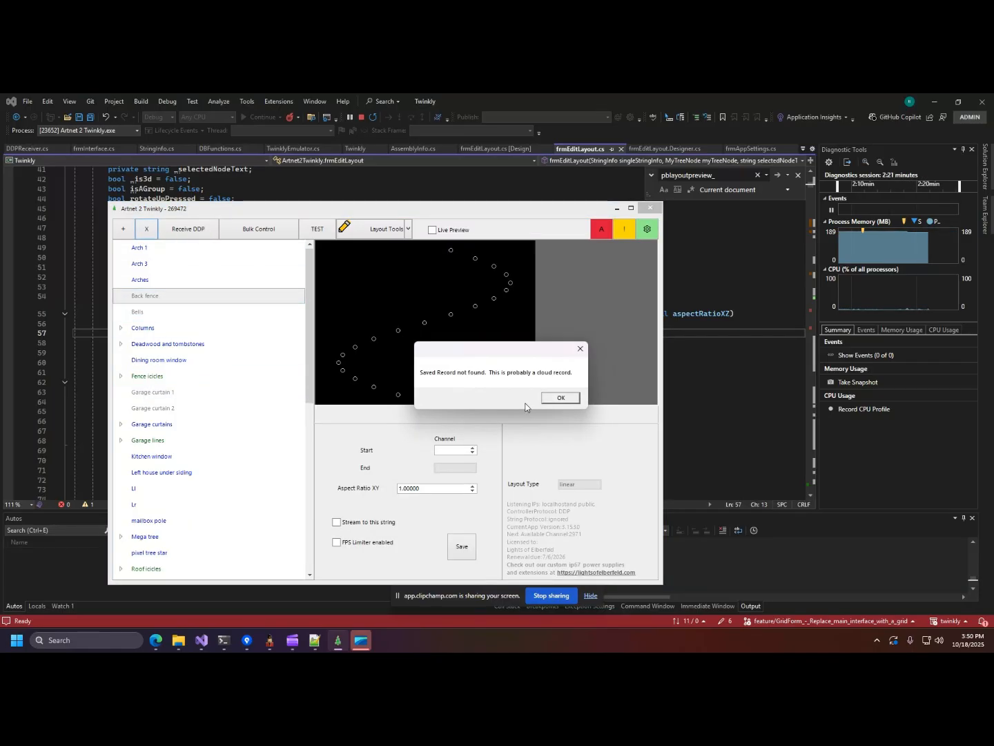
{"action": "left_click", "coordinate": [553, 405]}
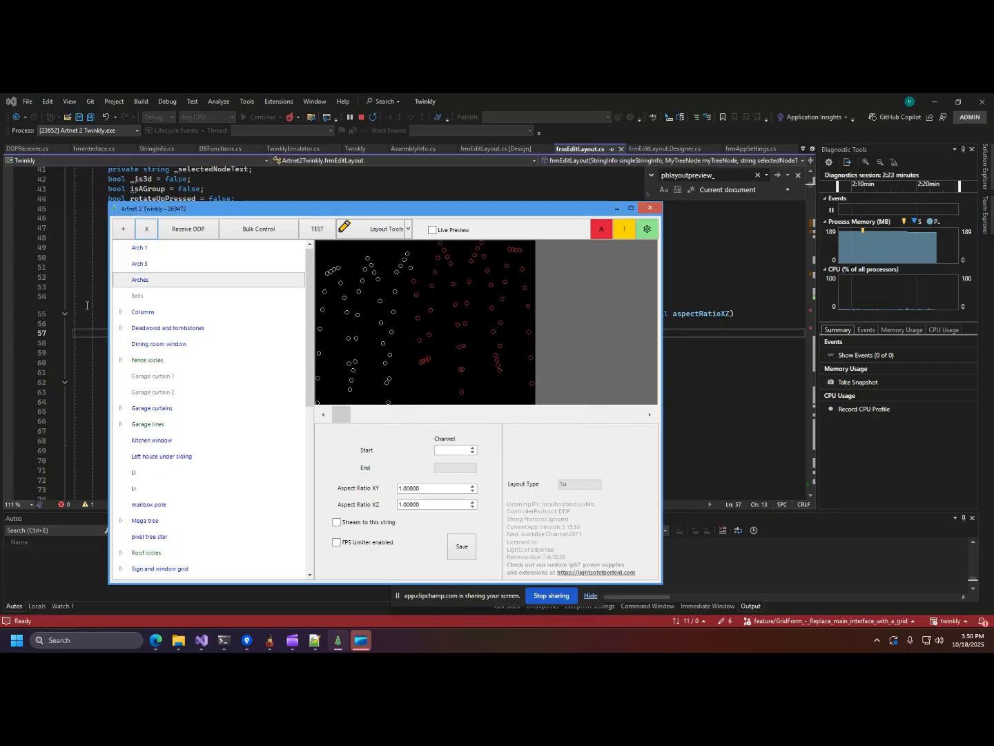
{"action": "left_click", "coordinate": [150, 299]}
{"action": "left_click", "coordinate": [147, 228]}
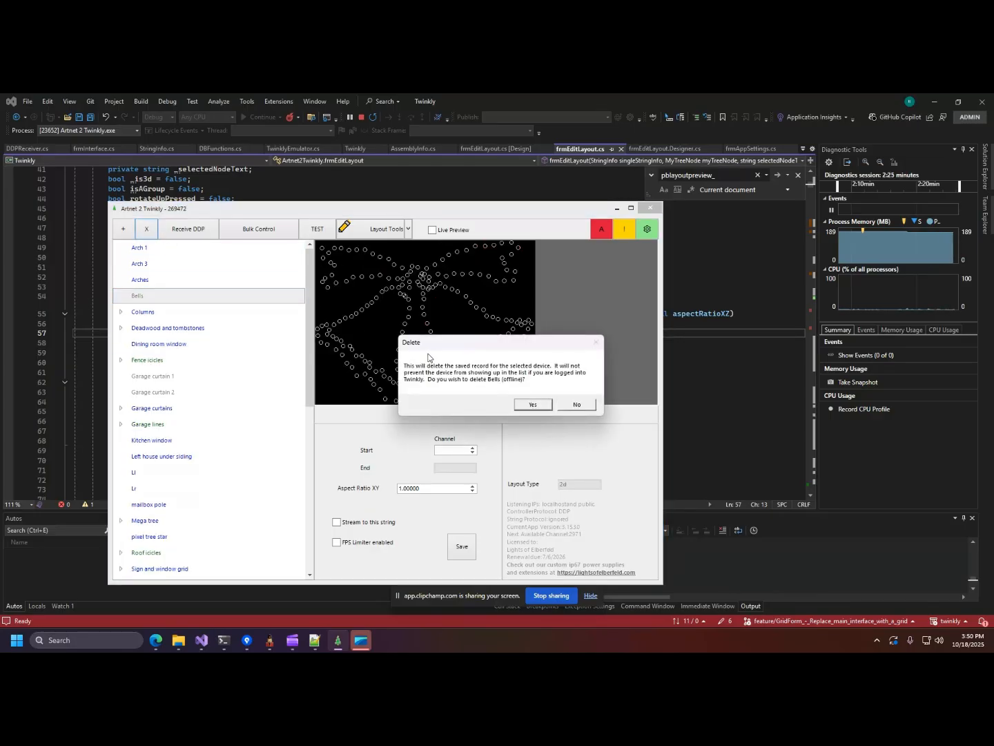
{"action": "left_click", "coordinate": [533, 404]}
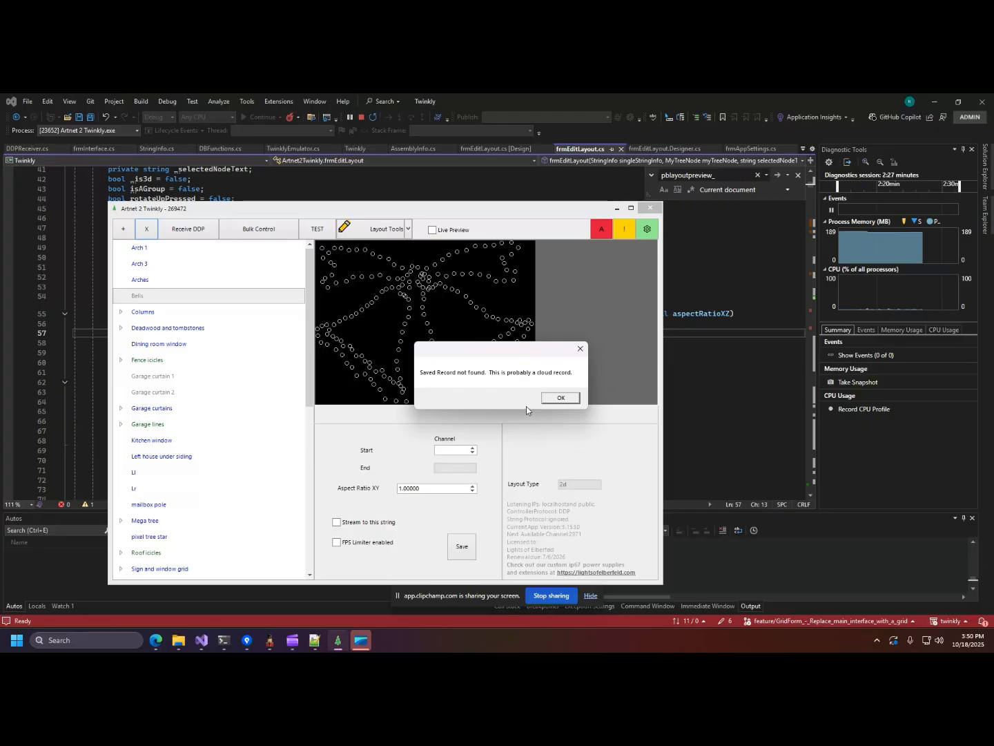
{"action": "left_click", "coordinate": [566, 399]}
Delete the offline devices Garage curtain 1 and Garage curtain 2 from the device list
{"action": "left_click", "coordinate": [198, 358]}
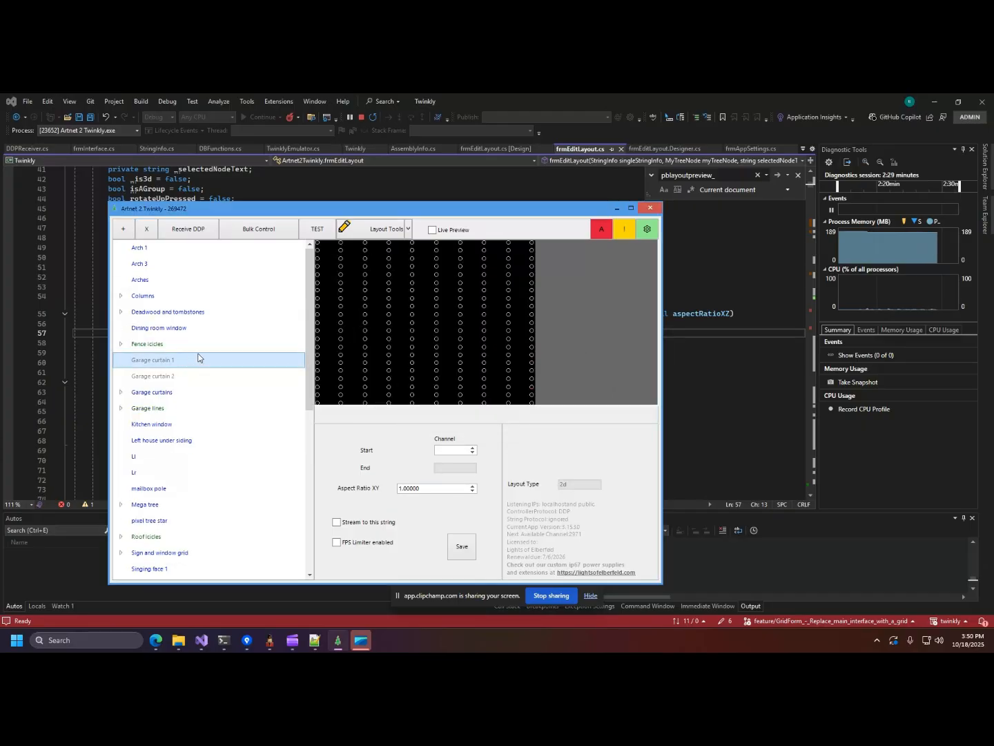
{"action": "left_click", "coordinate": [148, 231]}
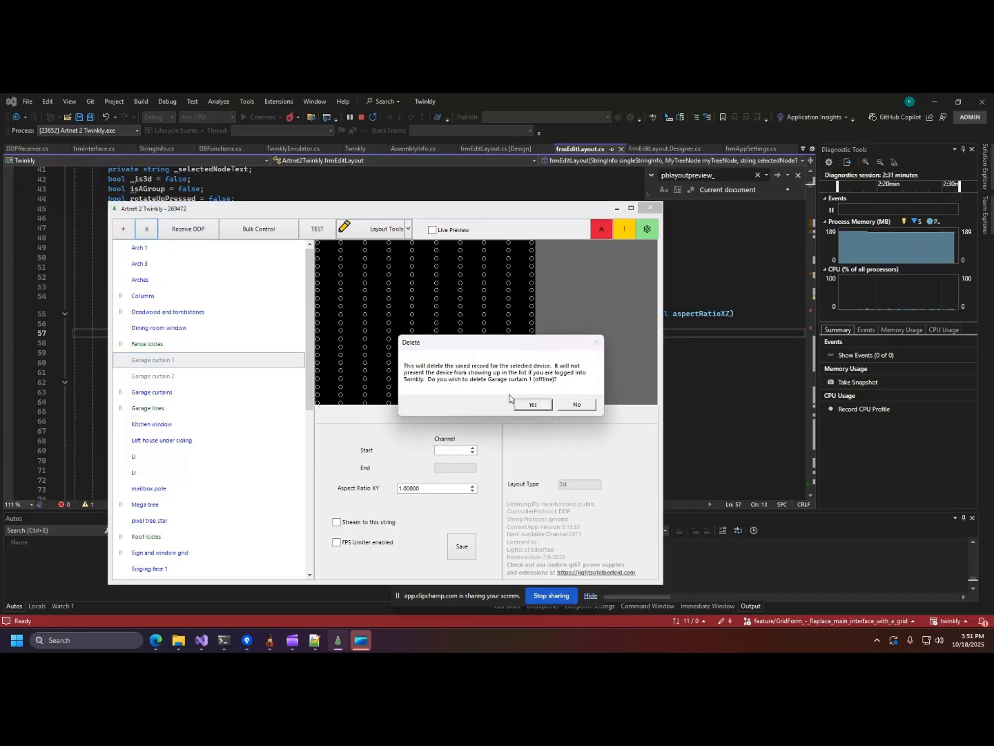
{"action": "left_click", "coordinate": [534, 405]}
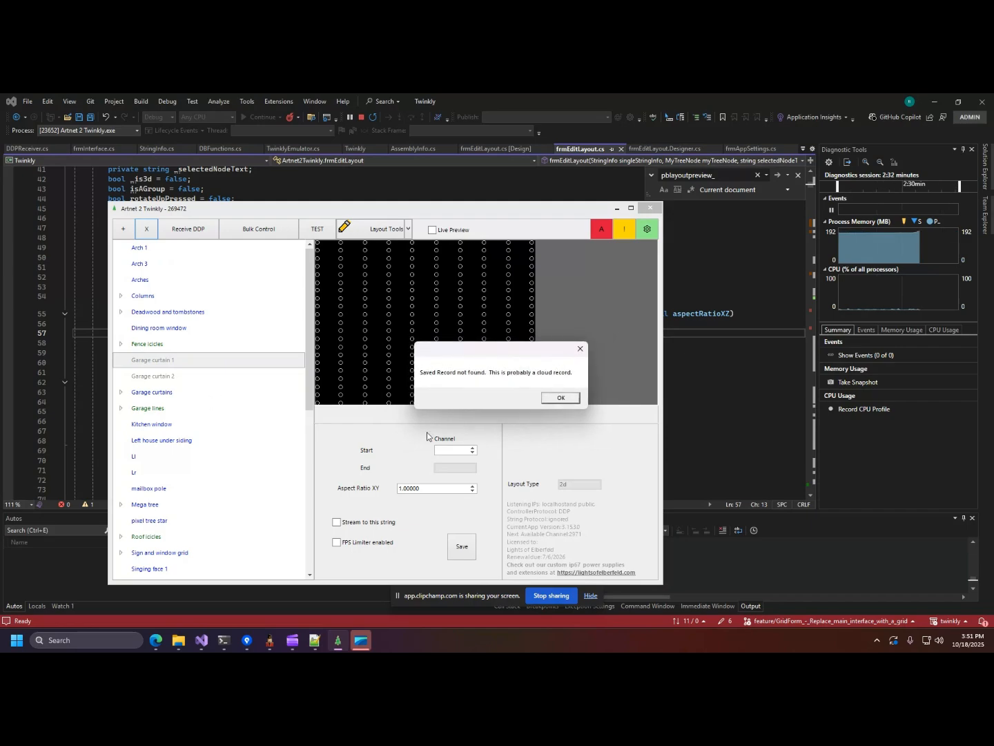
{"action": "left_click", "coordinate": [561, 399]}
{"action": "left_click", "coordinate": [160, 360]}
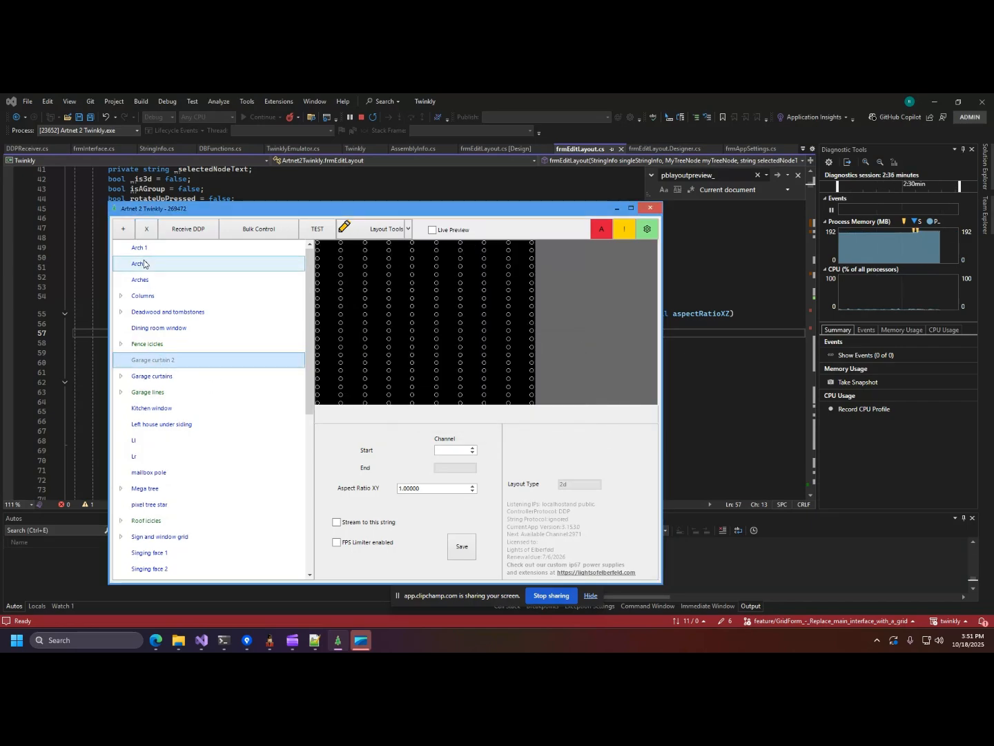
{"action": "left_click", "coordinate": [148, 231]}
{"action": "left_click", "coordinate": [539, 410]}
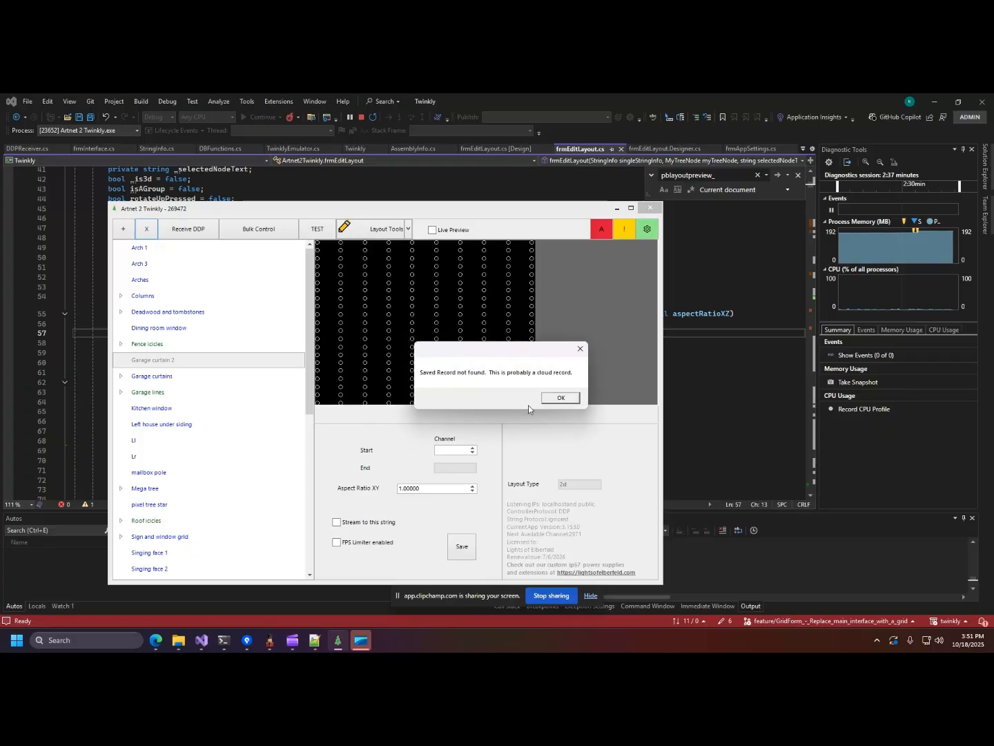
{"action": "left_click", "coordinate": [561, 399]}
Delete the offline Singing tree female device from the list, keeping Singing face 3
{"action": "scroll", "coordinate": [230, 436], "scroll_direction": "down", "scroll_amount": 3}
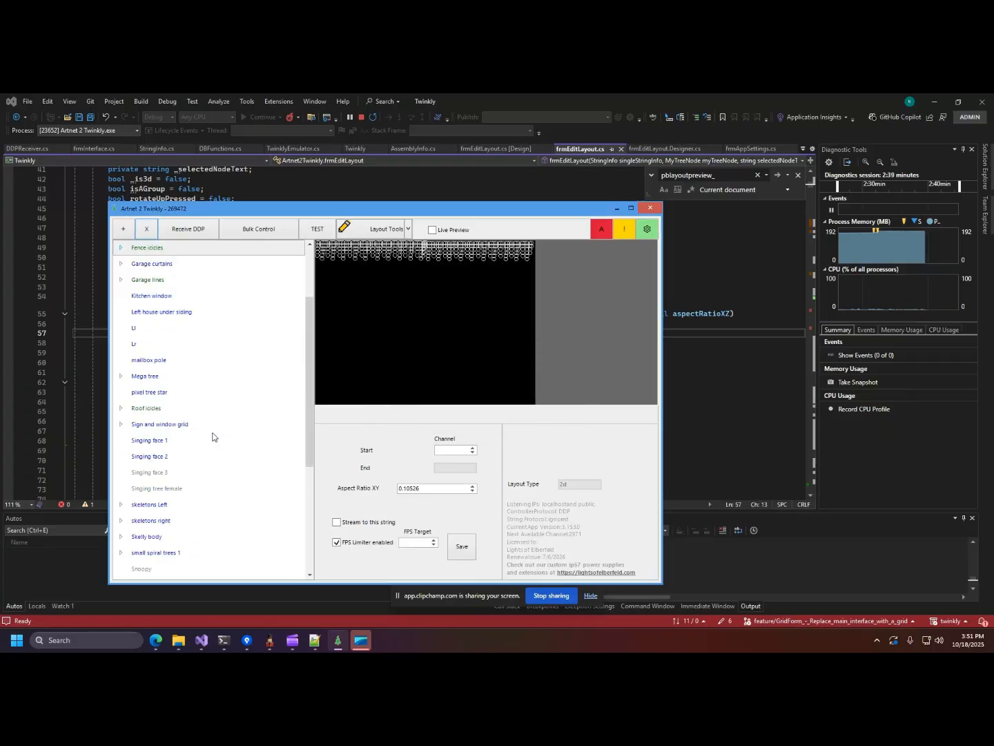
{"action": "left_click", "coordinate": [190, 427]}
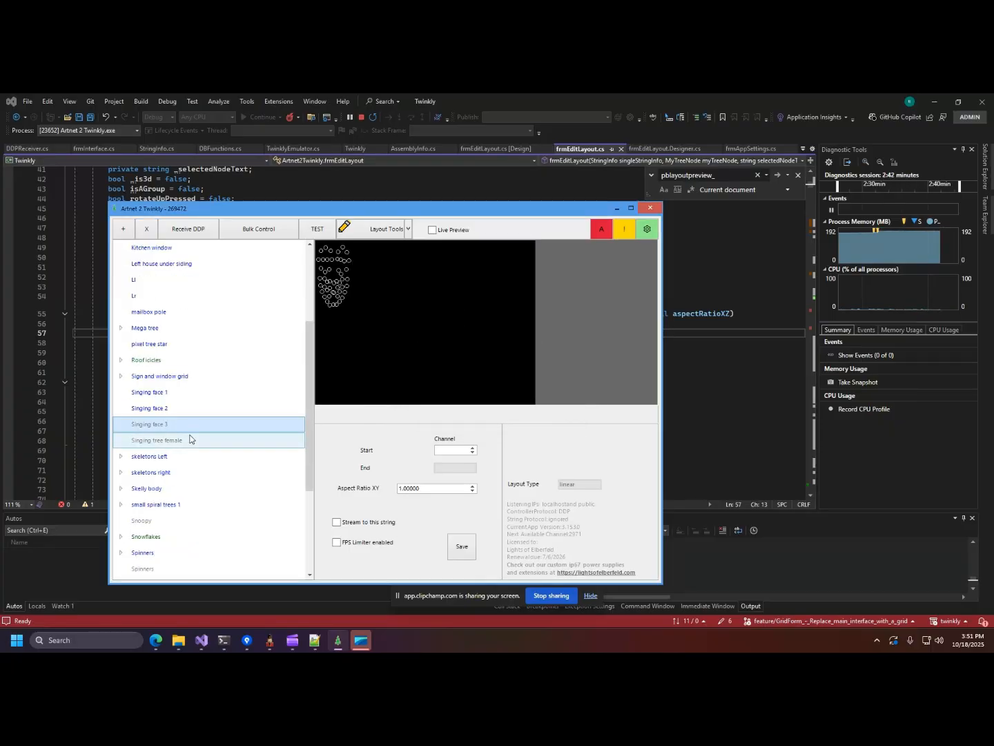
{"action": "left_click", "coordinate": [186, 440]}
{"action": "left_click", "coordinate": [177, 428]}
{"action": "left_click", "coordinate": [190, 441]}
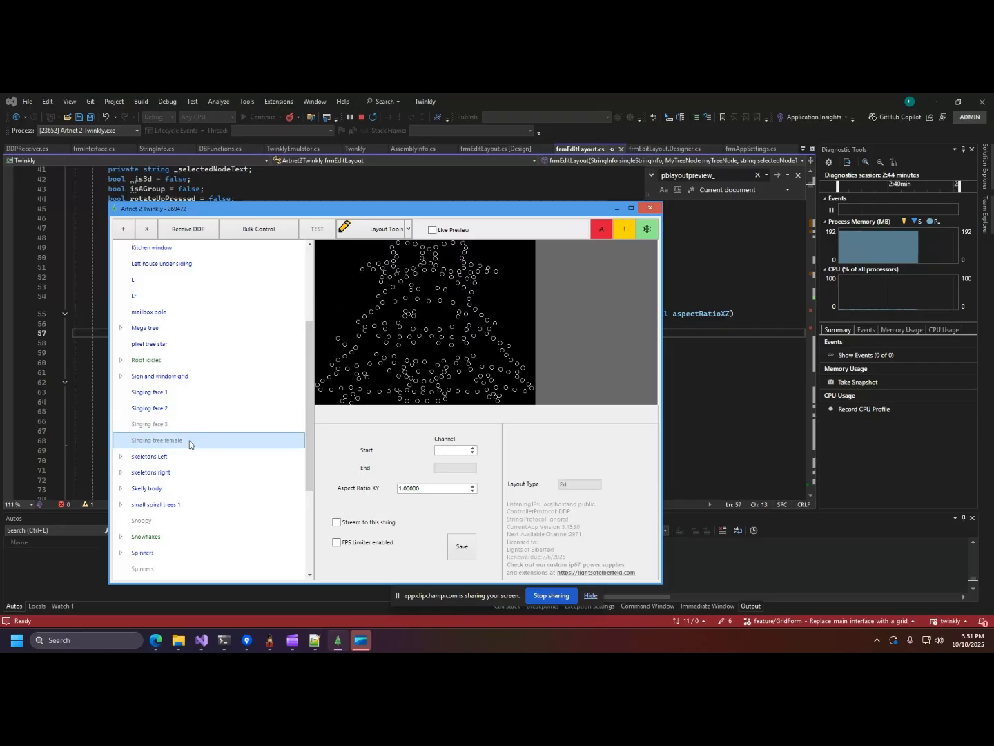
{"action": "left_click", "coordinate": [147, 231]}
{"action": "left_click", "coordinate": [528, 404]}
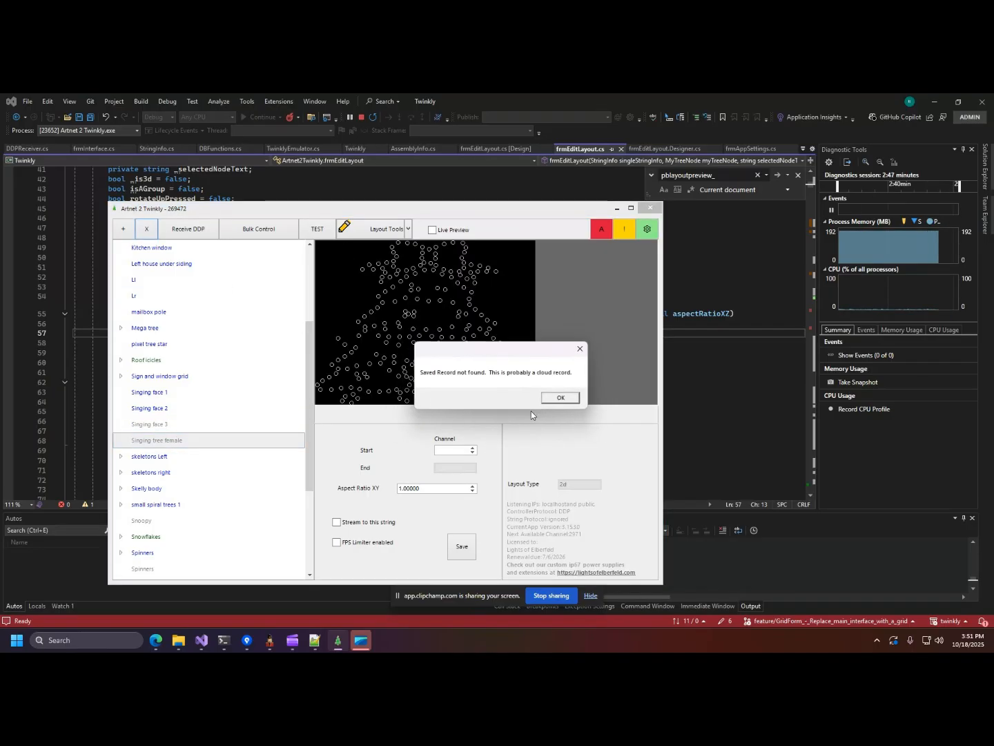
{"action": "left_click", "coordinate": [556, 397]}
Delete the offline Snoopy device from the device list
{"action": "scroll", "coordinate": [215, 445], "scroll_direction": "down", "scroll_amount": 2}
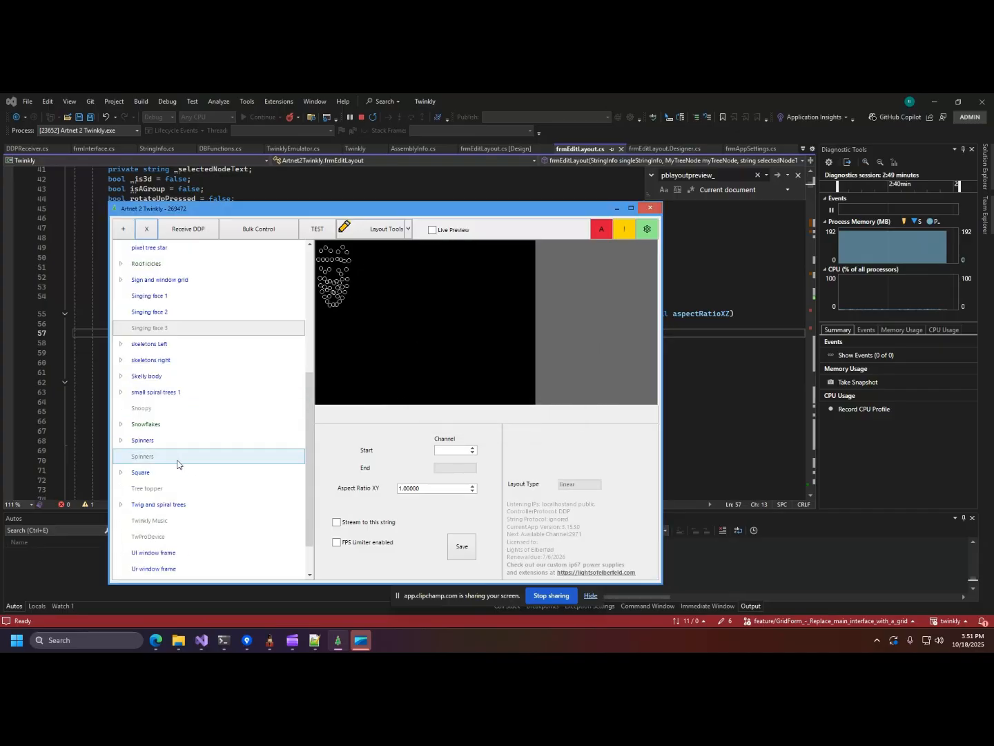
{"action": "left_click", "coordinate": [172, 413]}
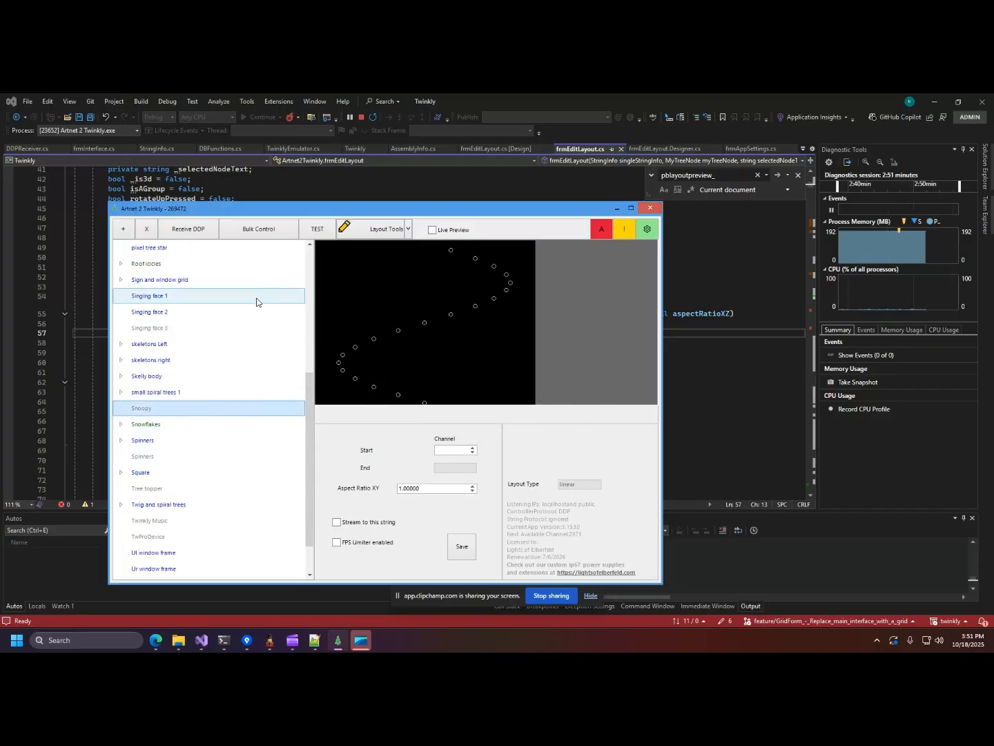
{"action": "left_click", "coordinate": [146, 229]}
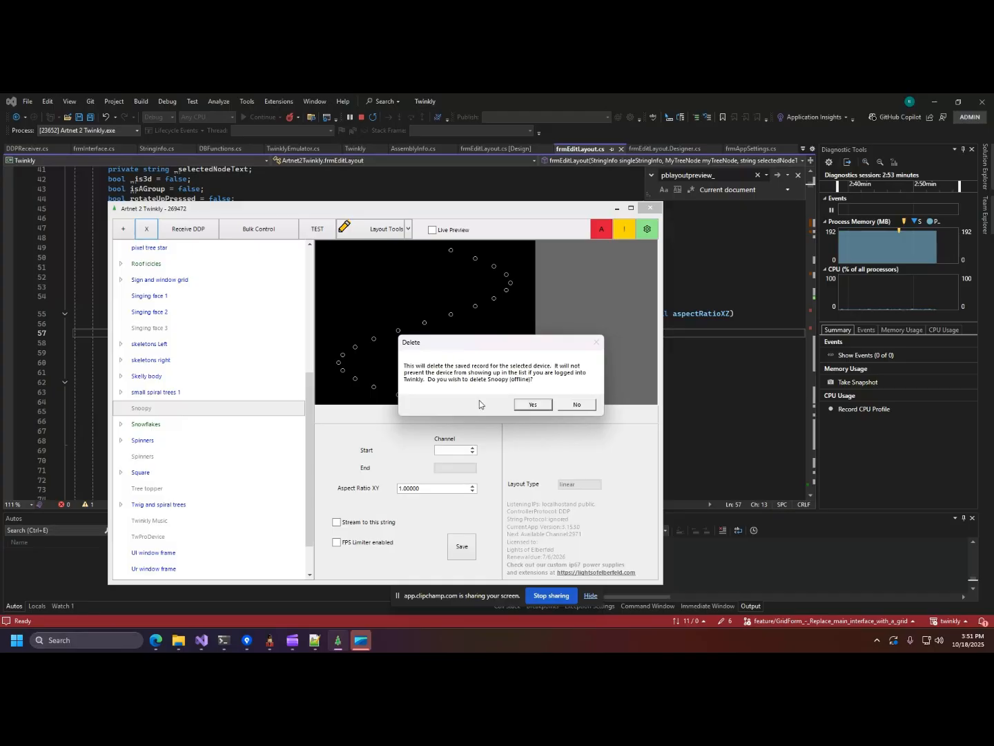
{"action": "left_click", "coordinate": [538, 408]}
{"action": "left_click", "coordinate": [568, 401]}
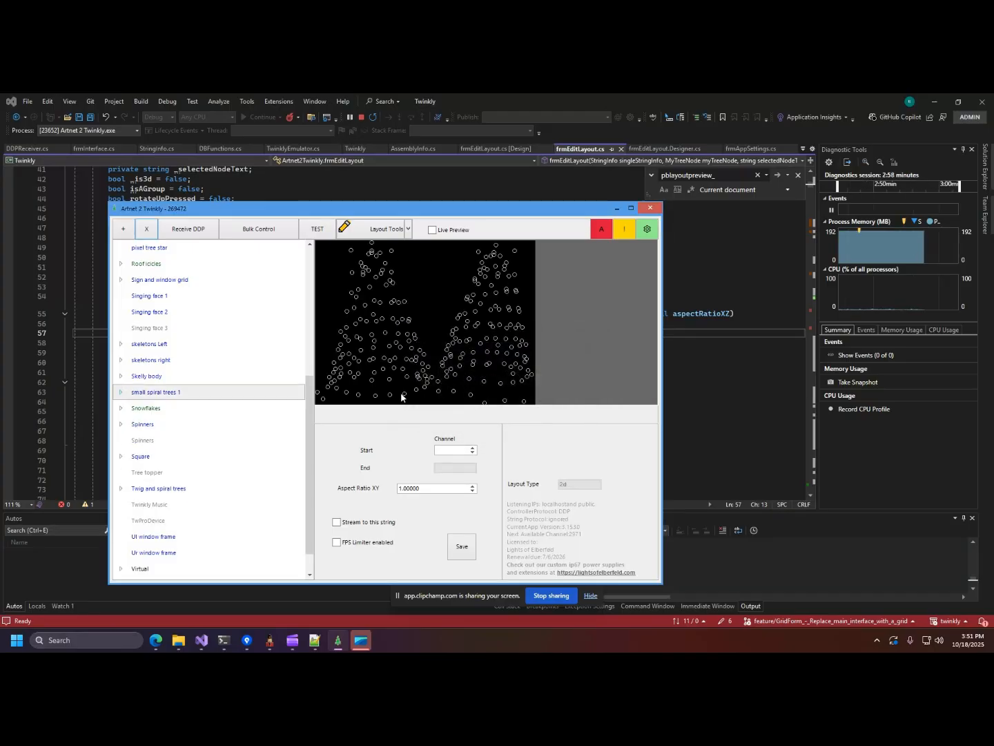
Expand the Snowflakes group and delete its offline members snowflake 1 and snowflake 2
{"action": "left_click", "coordinate": [121, 408]}
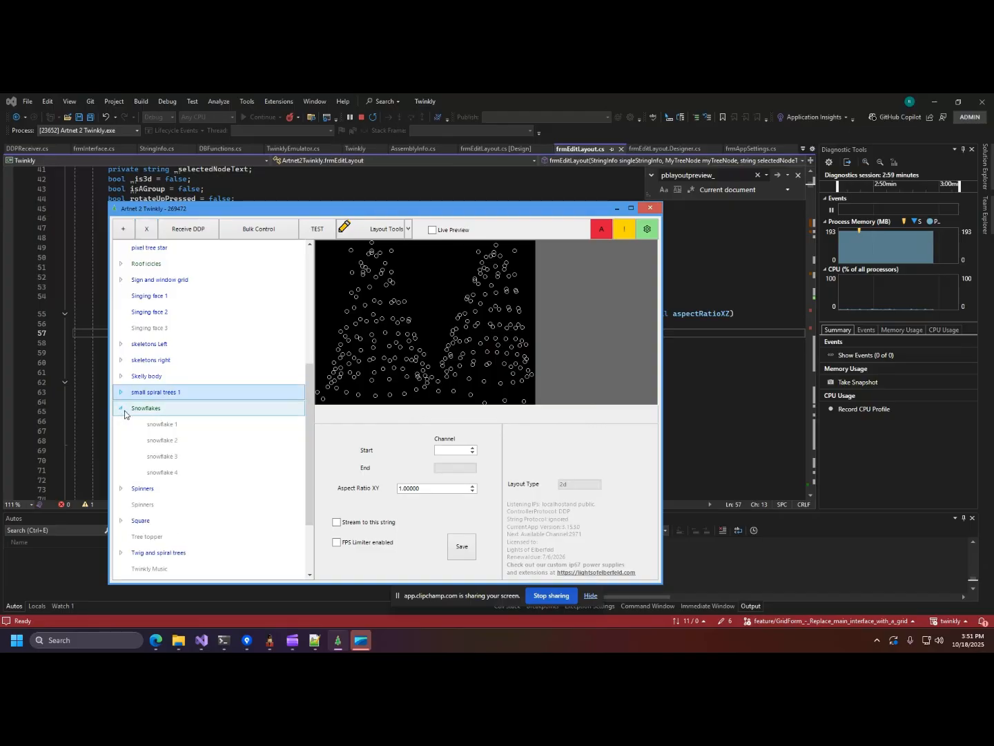
{"action": "left_click", "coordinate": [165, 426]}
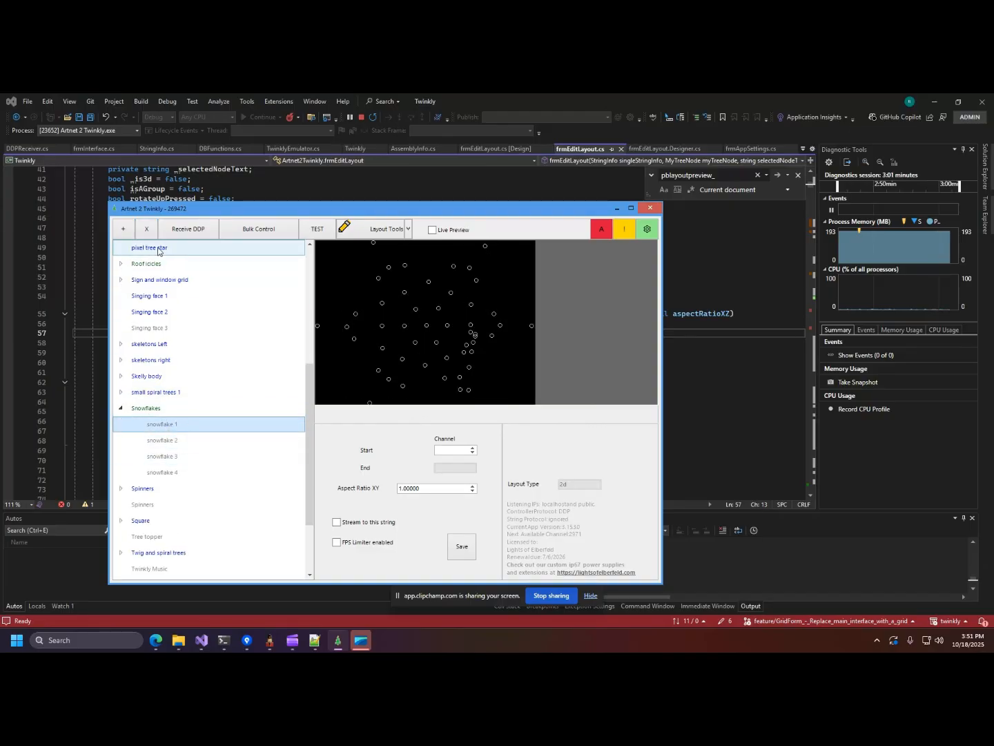
{"action": "left_click", "coordinate": [146, 228]}
{"action": "left_click", "coordinate": [533, 405]}
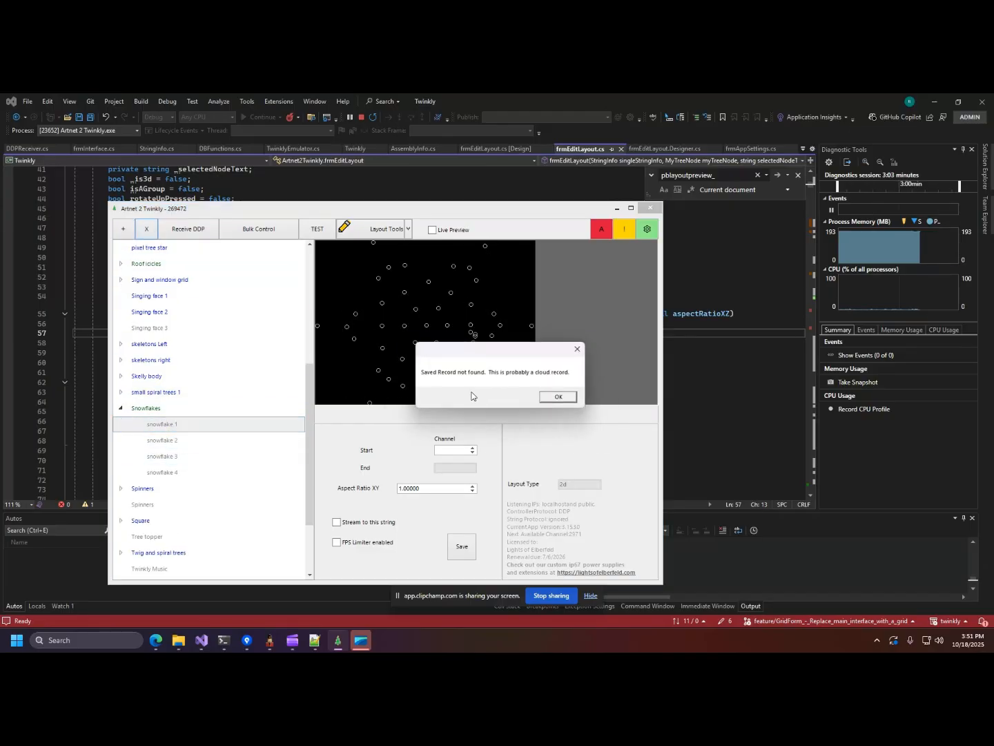
{"action": "left_click", "coordinate": [560, 398]}
{"action": "left_click", "coordinate": [158, 426]}
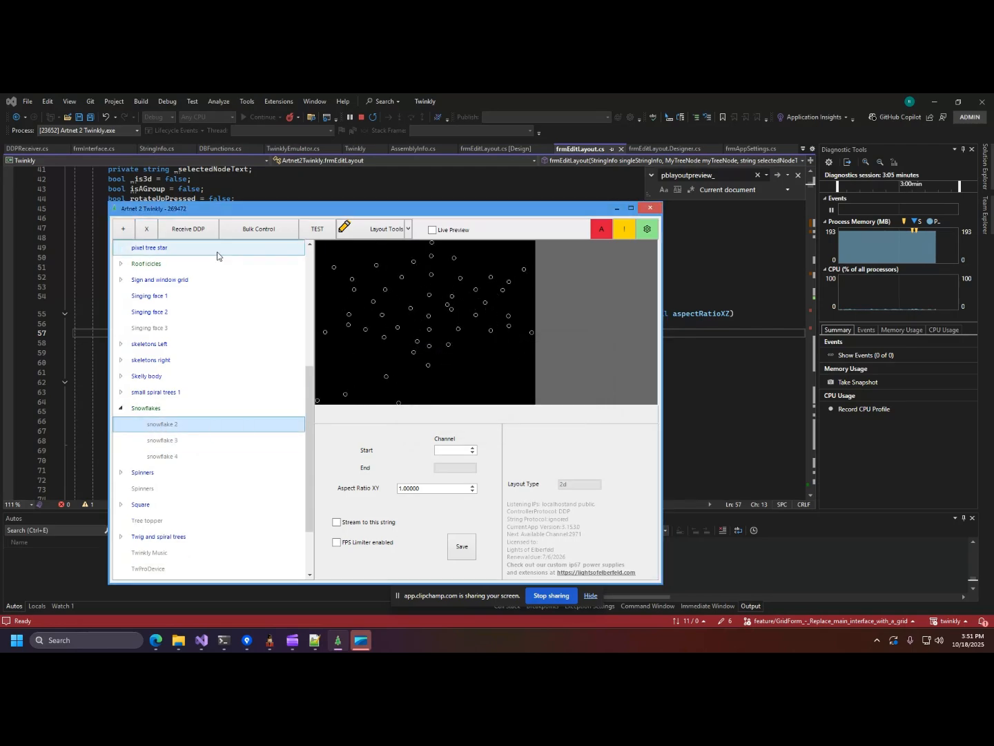
{"action": "left_click", "coordinate": [146, 228]}
{"action": "left_click", "coordinate": [526, 405]}
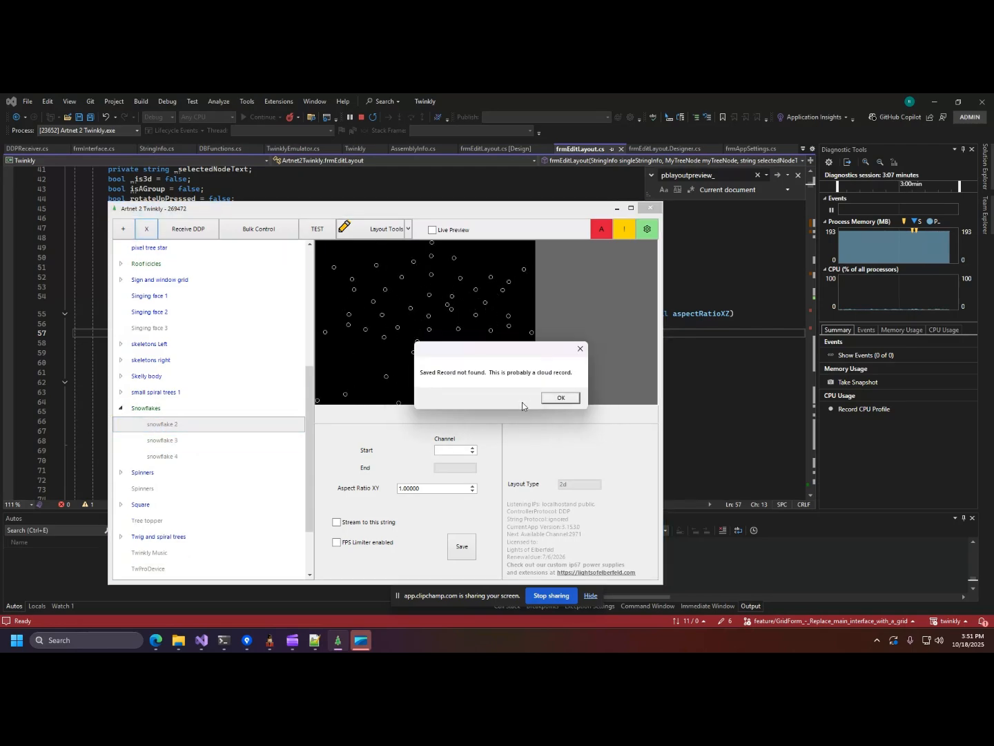
{"action": "left_click", "coordinate": [559, 398]}
Delete the offline members snowflake 3 and snowflake 4 from the Snowflakes group
{"action": "left_click", "coordinate": [187, 425]}
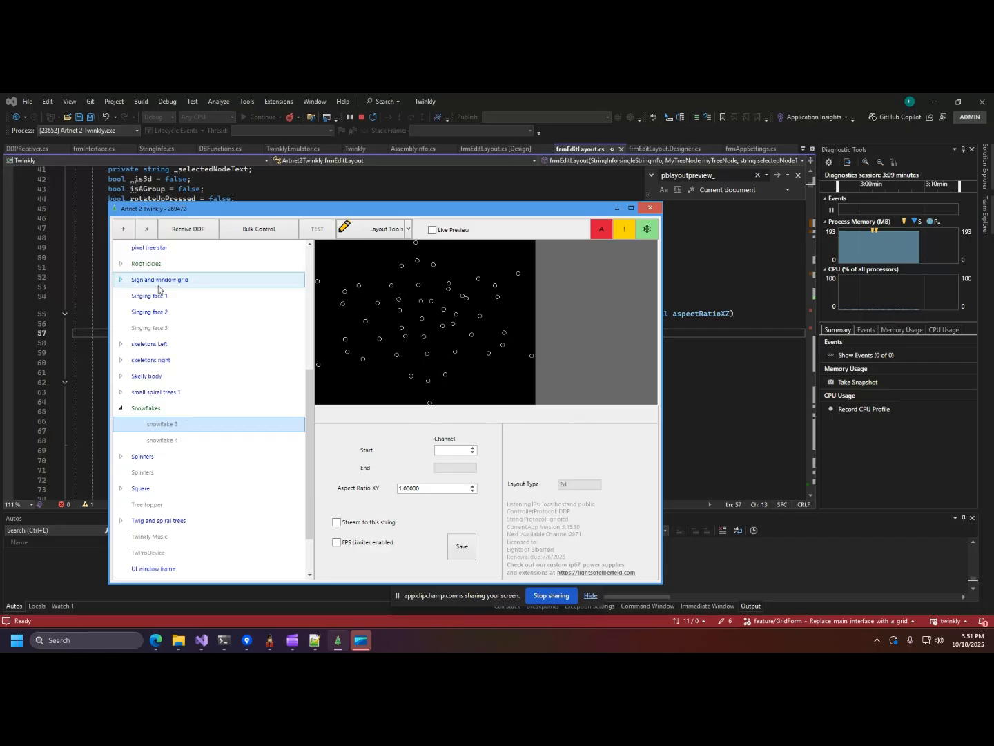
{"action": "left_click", "coordinate": [146, 230]}
{"action": "left_click", "coordinate": [531, 407]}
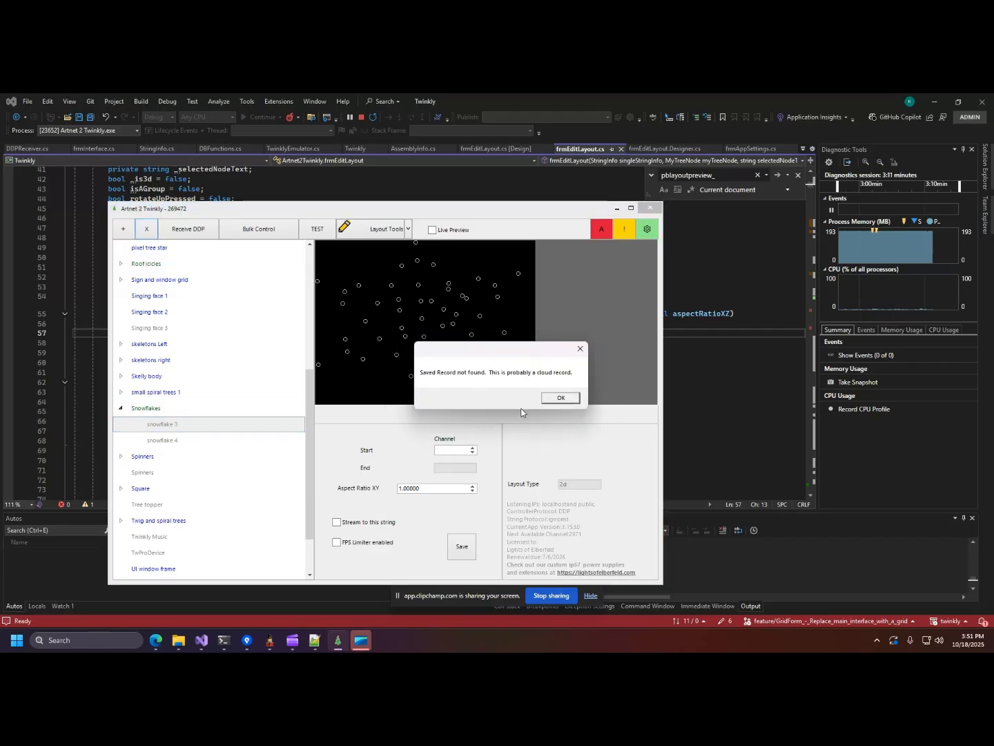
{"action": "left_click", "coordinate": [560, 398]}
{"action": "left_click", "coordinate": [178, 425]}
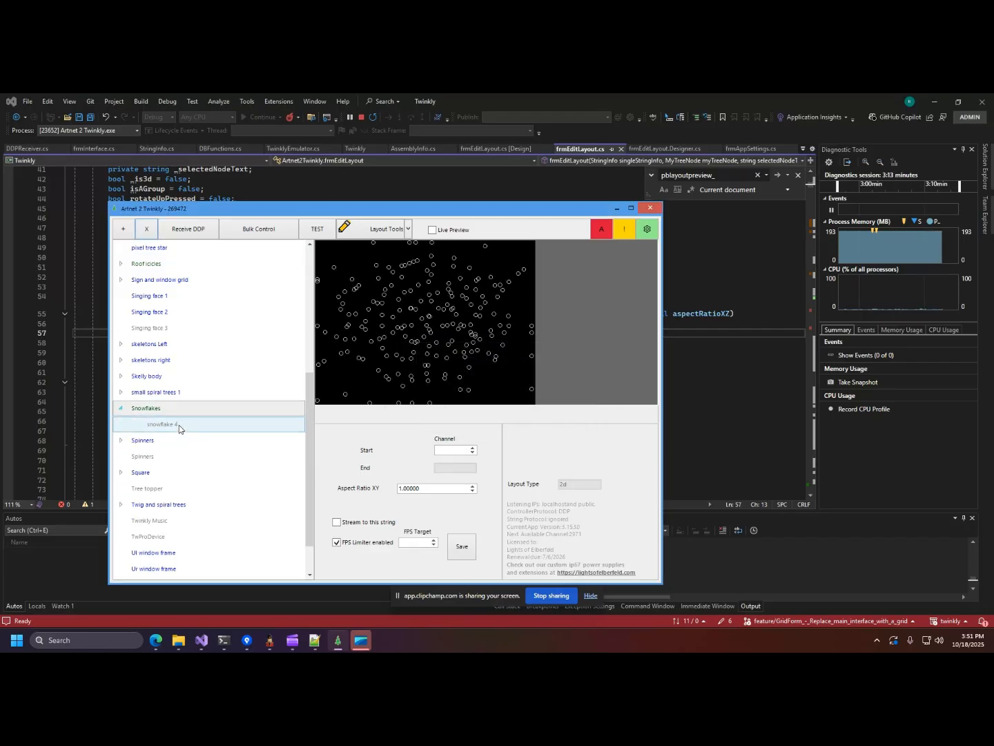
{"action": "left_click", "coordinate": [146, 229]}
{"action": "left_click", "coordinate": [533, 405]}
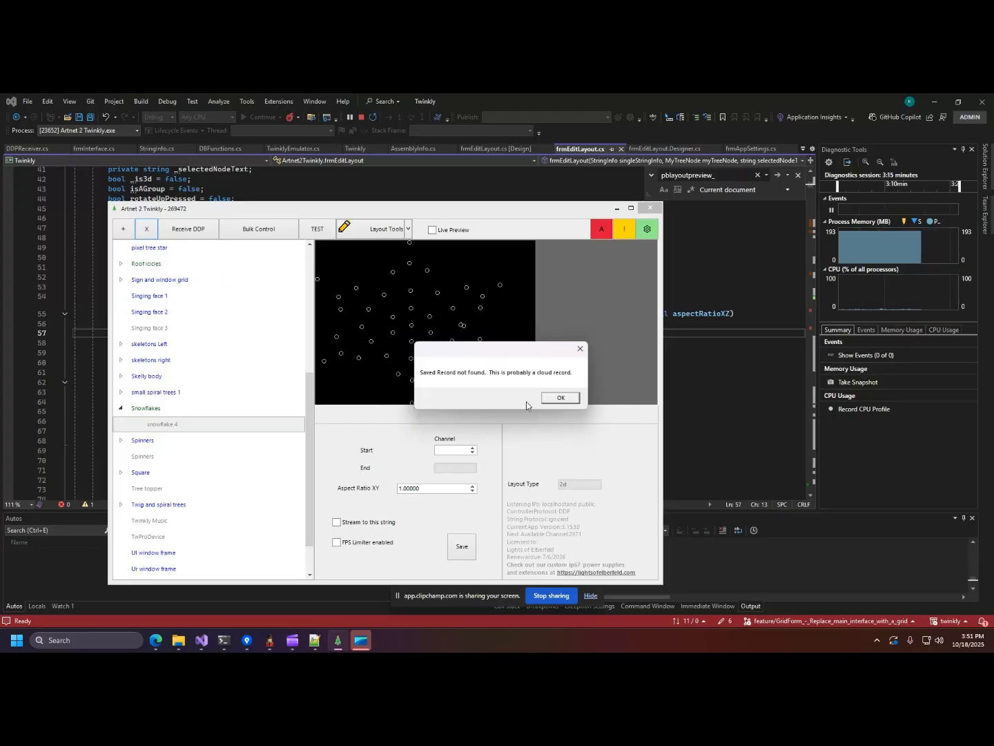
{"action": "left_click", "coordinate": [558, 400]}
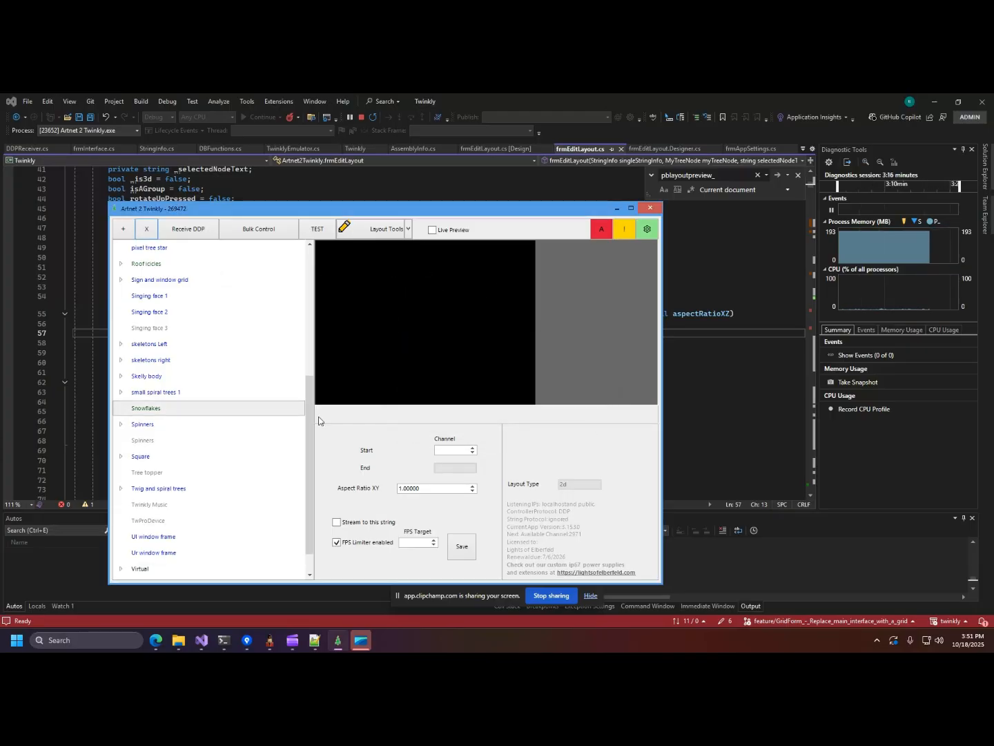
Delete the offline Spinners device from the device list, keeping the online Spinners group
{"action": "left_click", "coordinate": [187, 442]}
{"action": "left_click", "coordinate": [147, 230]}
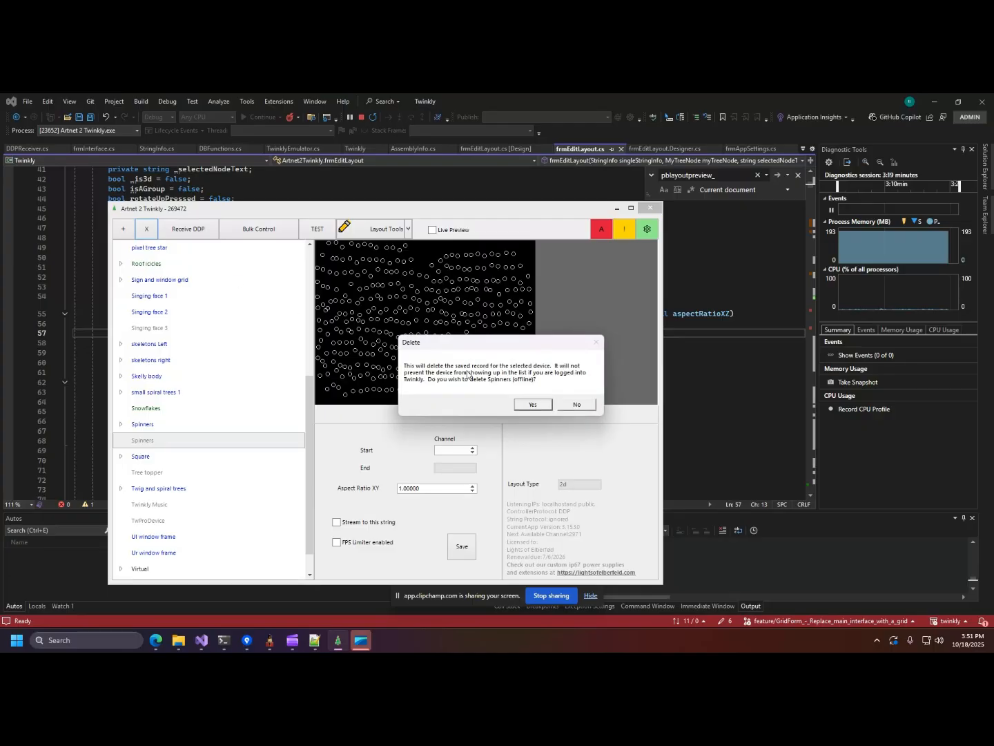
{"action": "left_click", "coordinate": [533, 403]}
{"action": "left_click", "coordinate": [561, 399]}
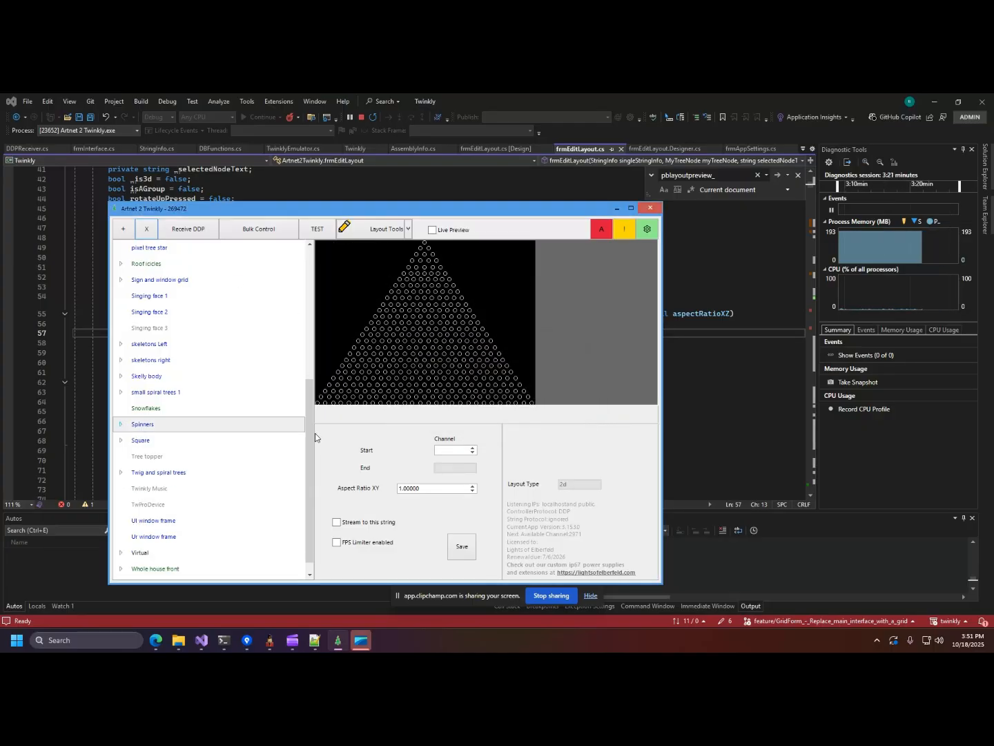
Delete the offline Tree topper device from the device list
{"action": "left_click", "coordinate": [168, 458]}
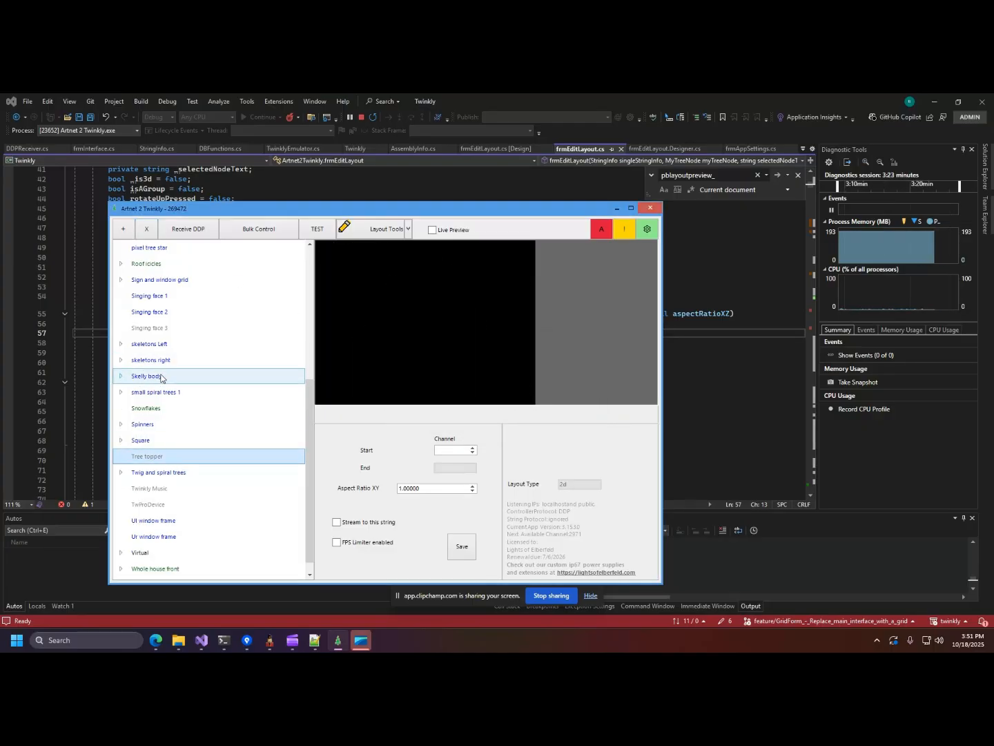
{"action": "left_click", "coordinate": [144, 230]}
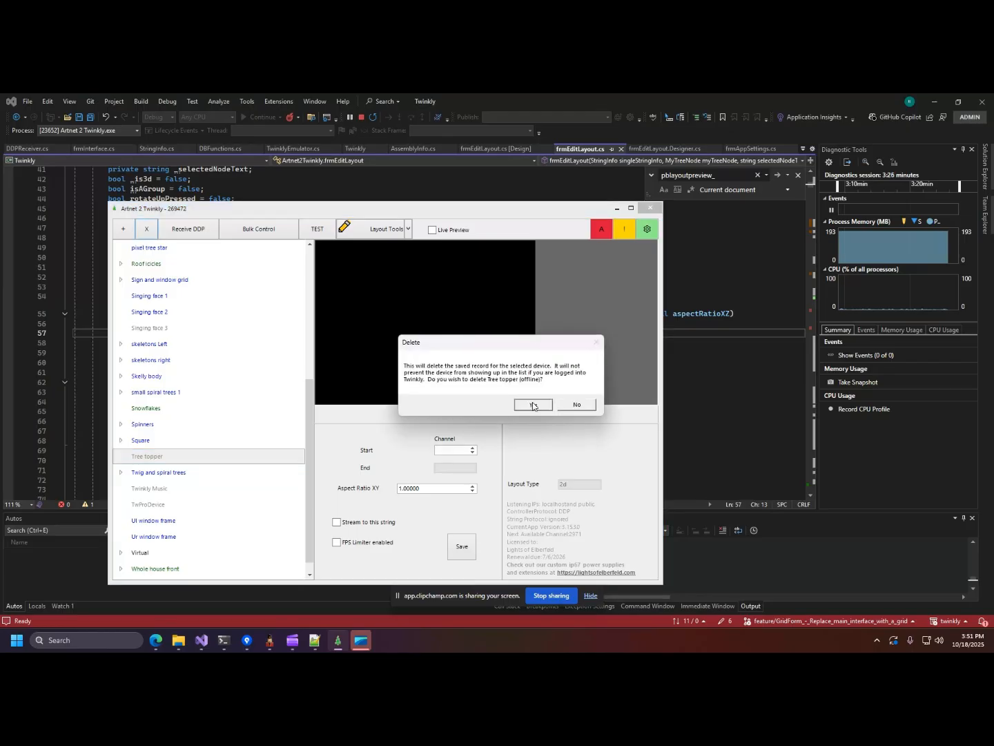
{"action": "left_click", "coordinate": [534, 404]}
{"action": "left_click", "coordinate": [561, 397]}
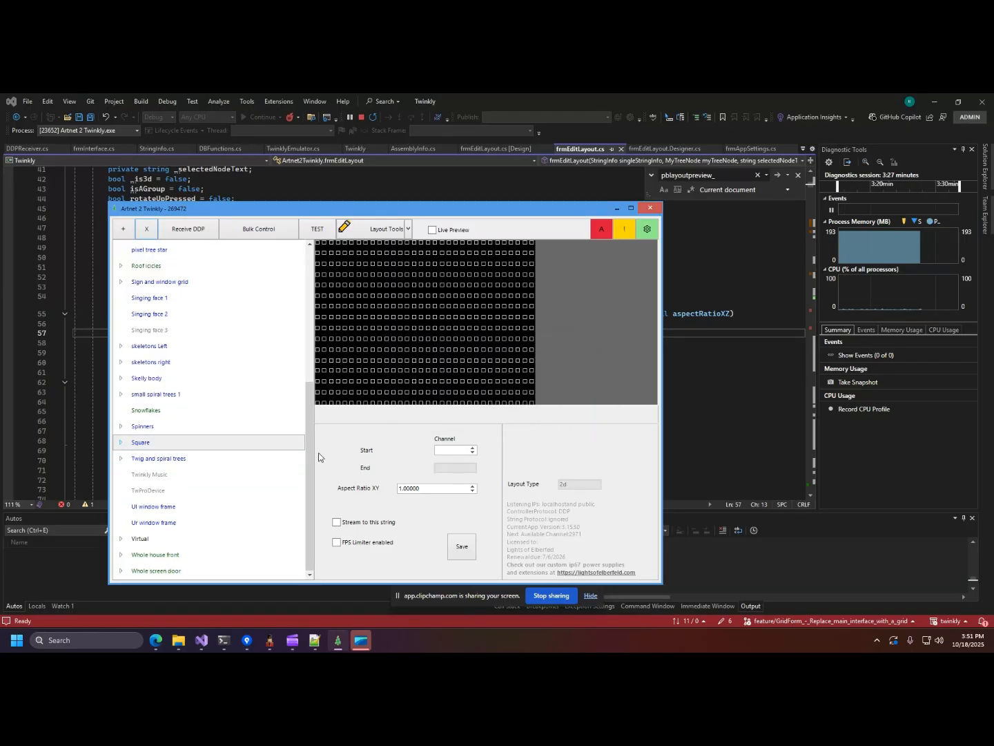
Delete the offline TwProDevice entry from the device list, keeping Twinkly Music
{"action": "left_click", "coordinate": [159, 491]}
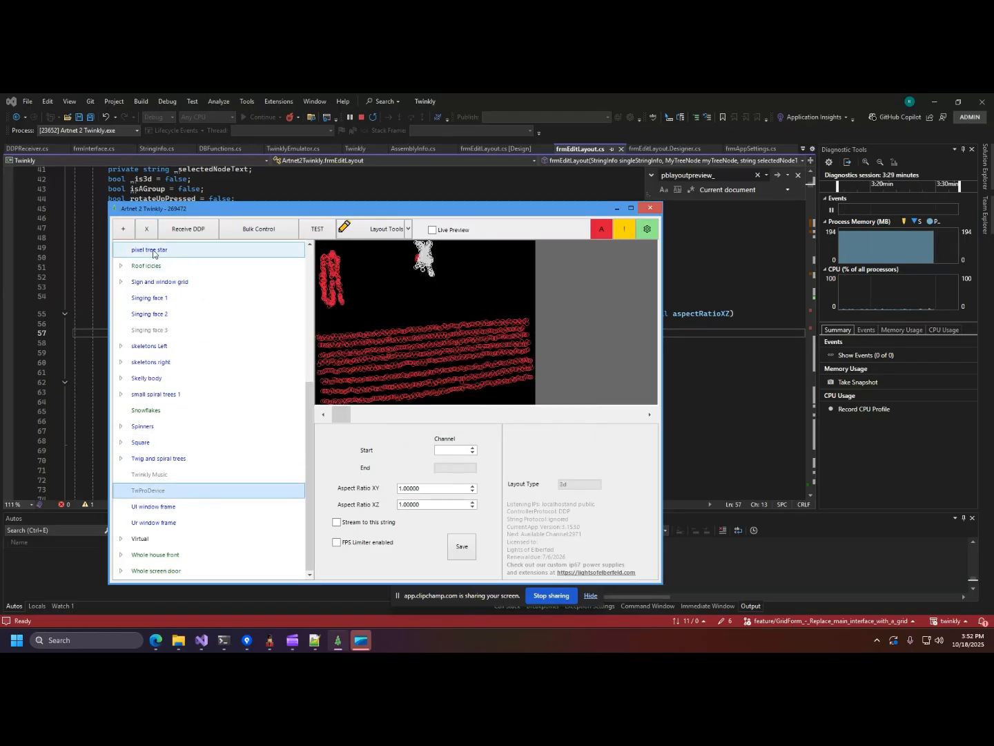
{"action": "left_click", "coordinate": [145, 230]}
{"action": "left_click", "coordinate": [522, 407]}
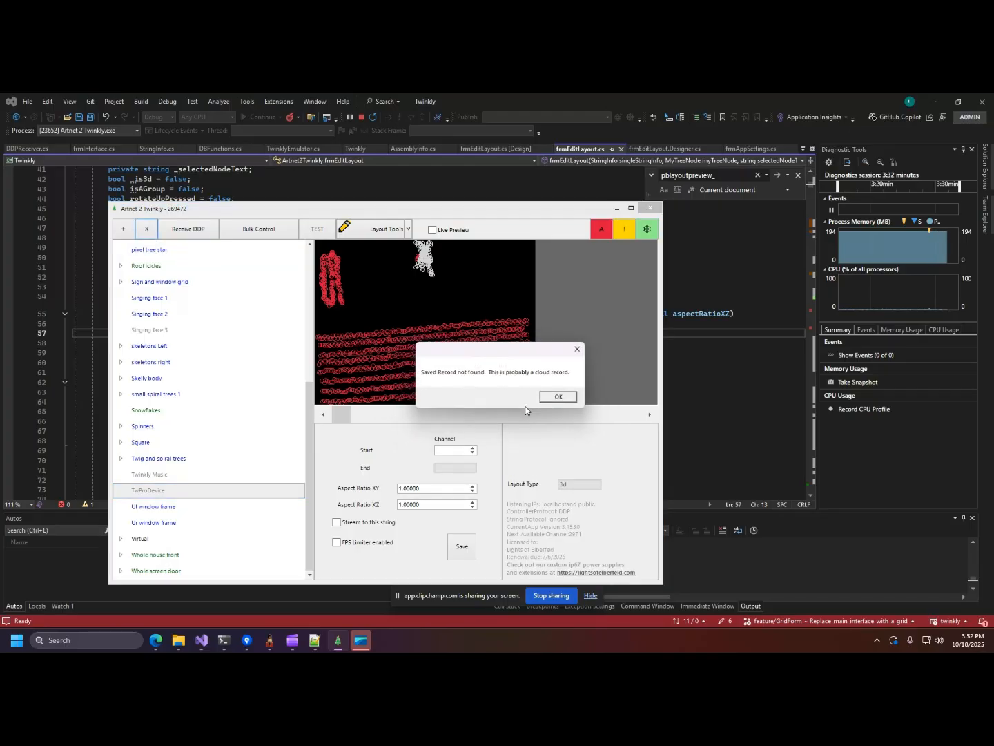
{"action": "left_click", "coordinate": [558, 399]}
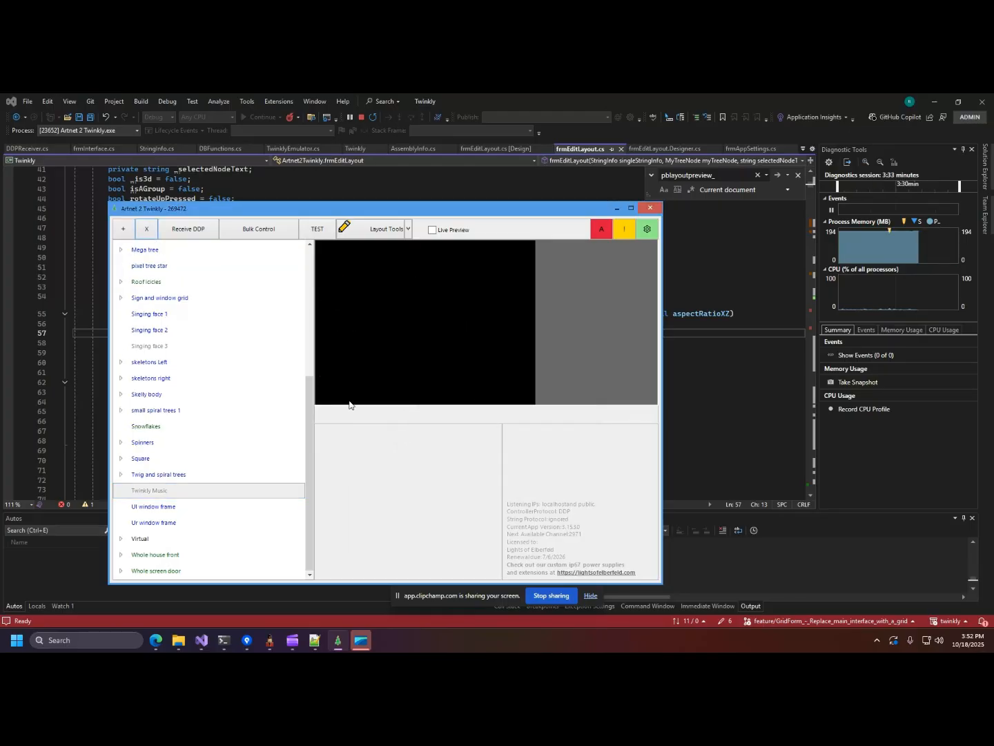
Automatically set the channels of all devices through Bulk Control, accepting the overwrite and acknowledging each group update
{"action": "scroll", "coordinate": [170, 478], "scroll_direction": "up", "scroll_amount": 5}
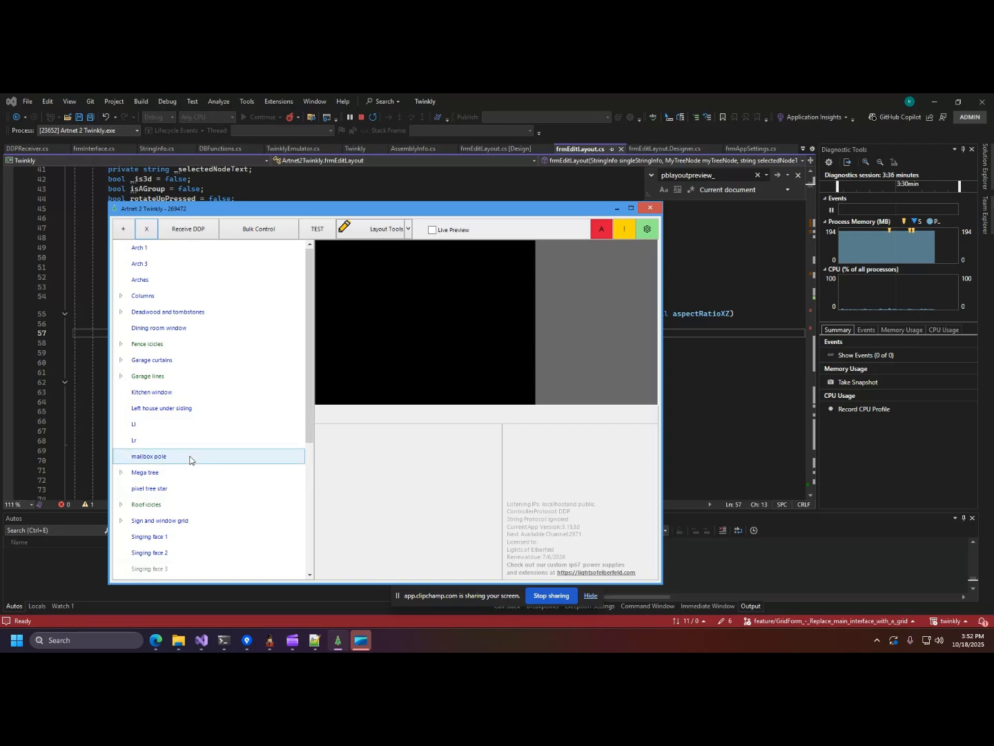
{"action": "left_click", "coordinate": [259, 228]}
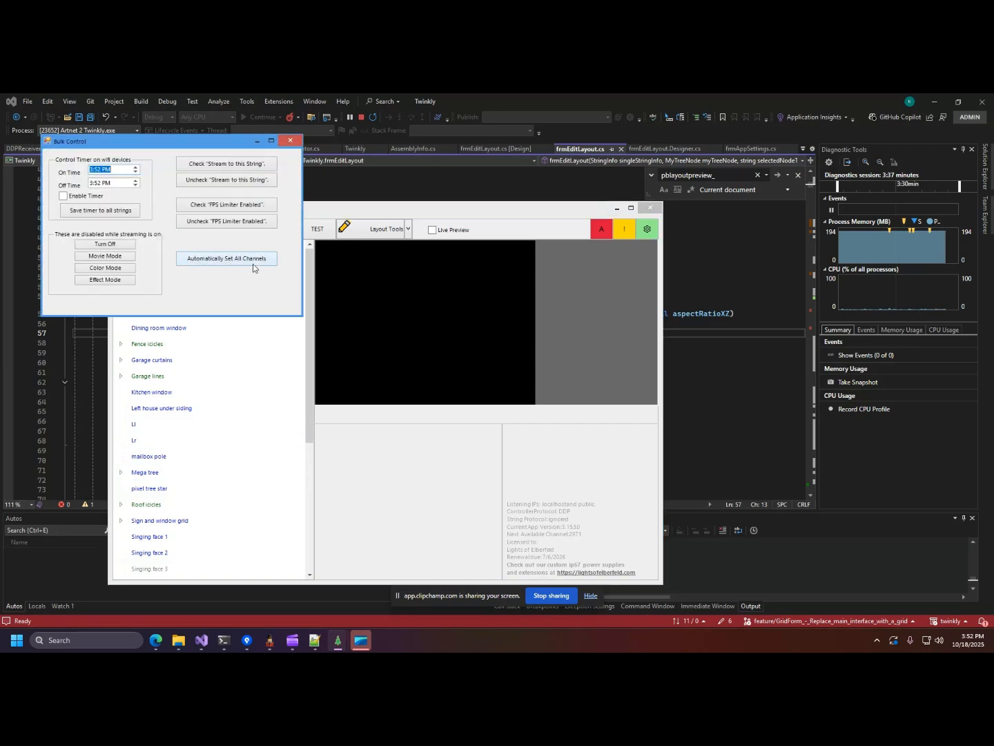
{"action": "left_click", "coordinate": [254, 263]}
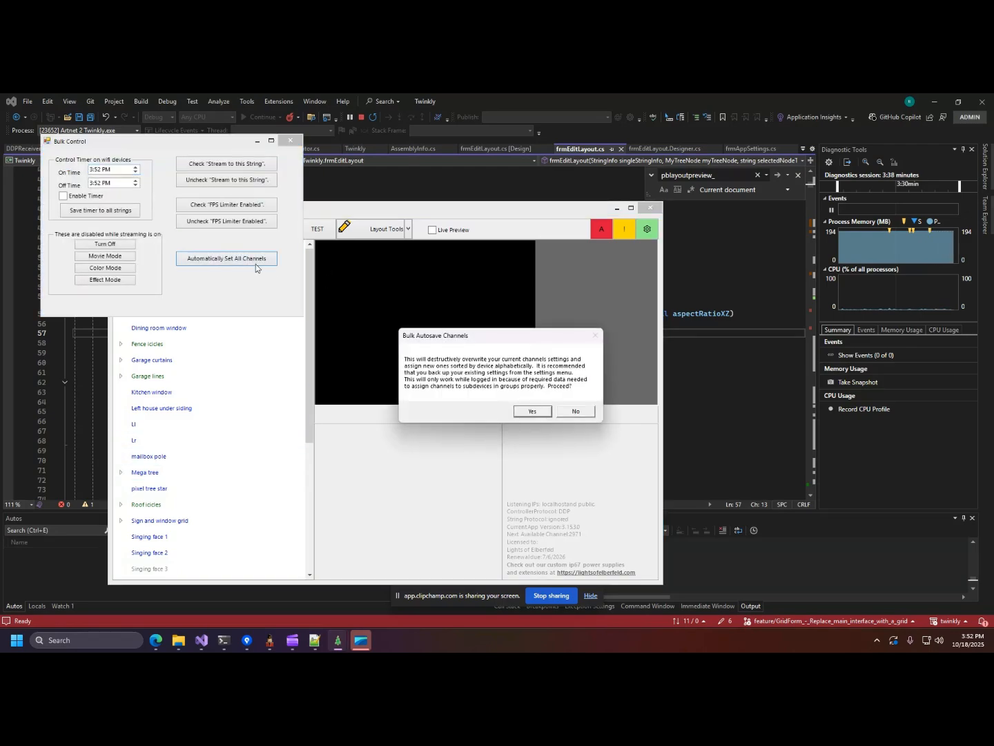
{"action": "left_click", "coordinate": [538, 412]}
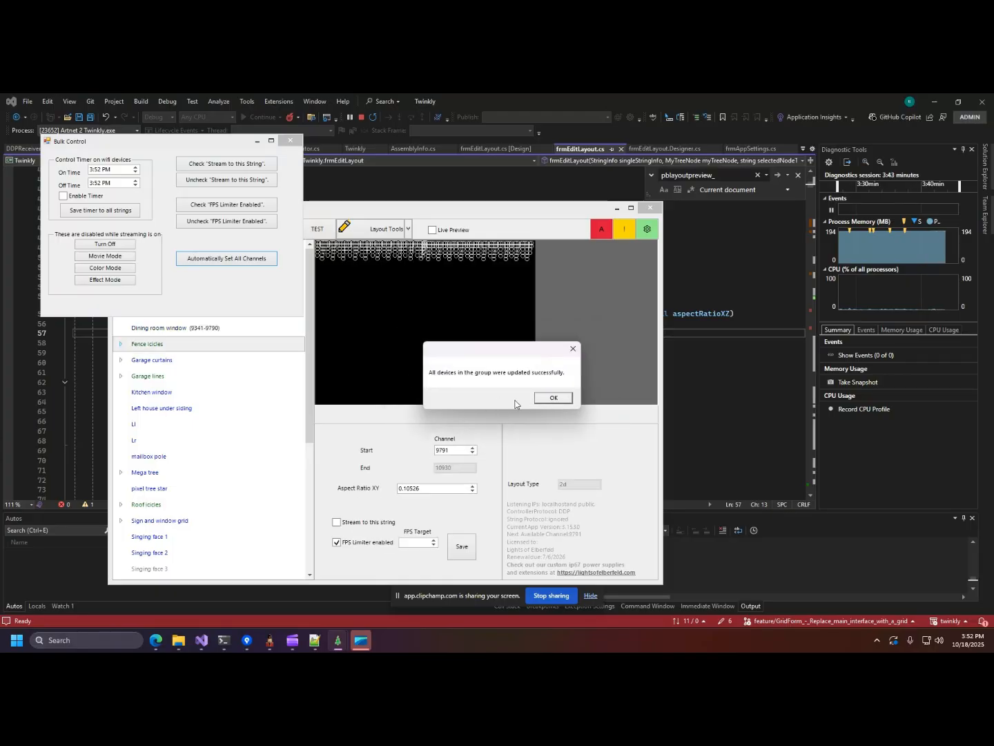
{"action": "left_click", "coordinate": [555, 398]}
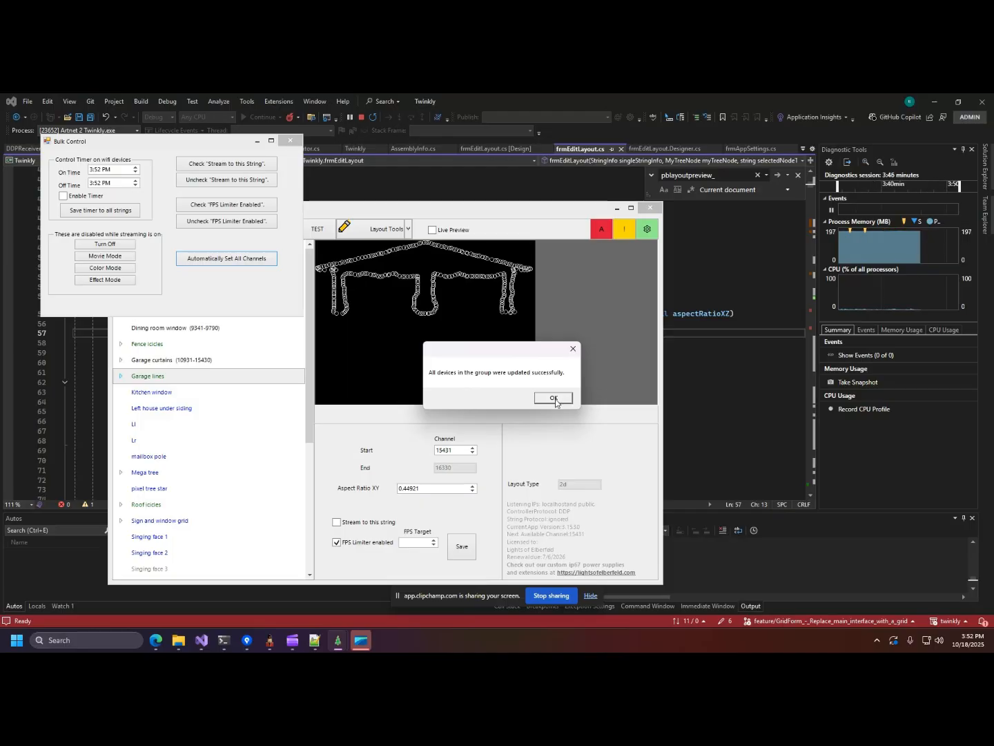
{"action": "left_click", "coordinate": [555, 400]}
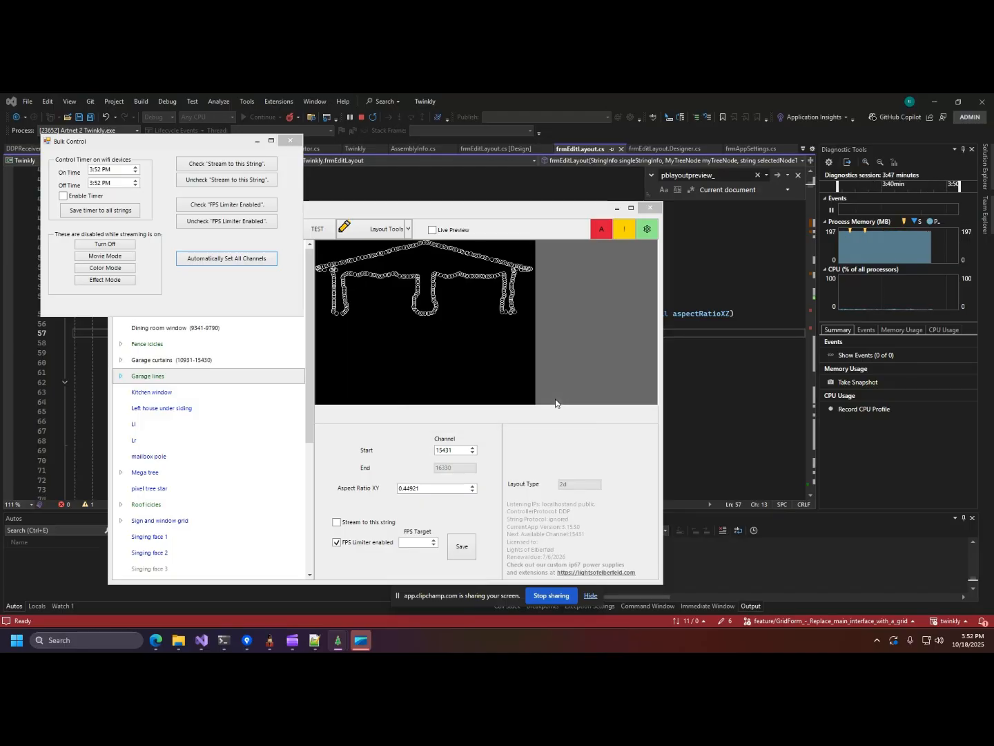
{"action": "left_click", "coordinate": [555, 398]}
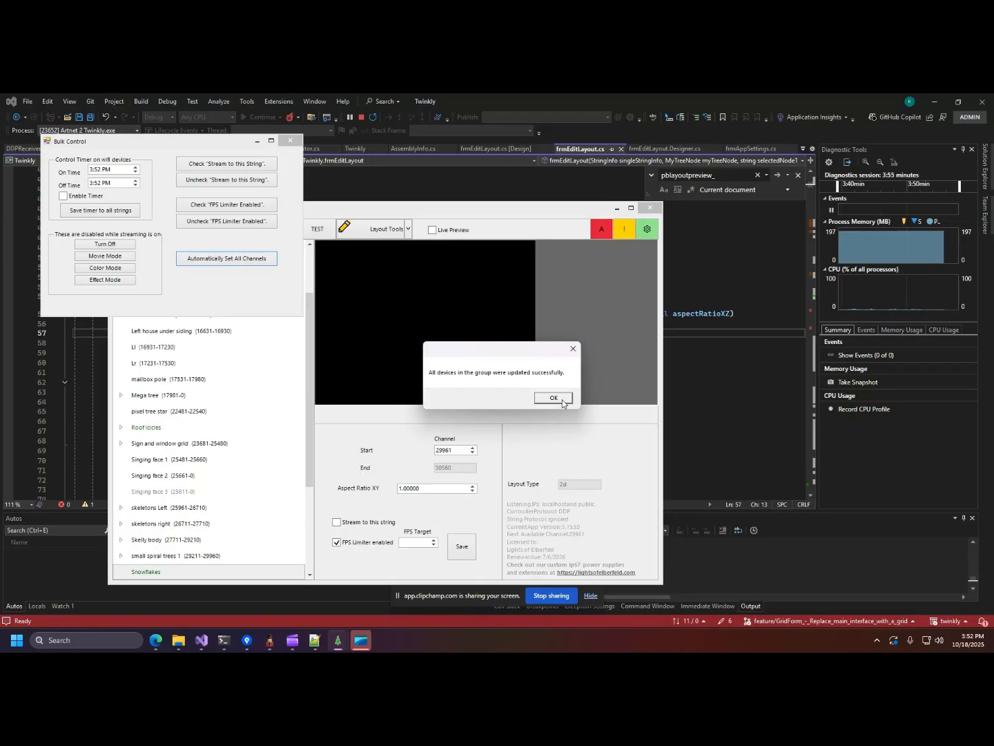
{"action": "left_click", "coordinate": [555, 398]}
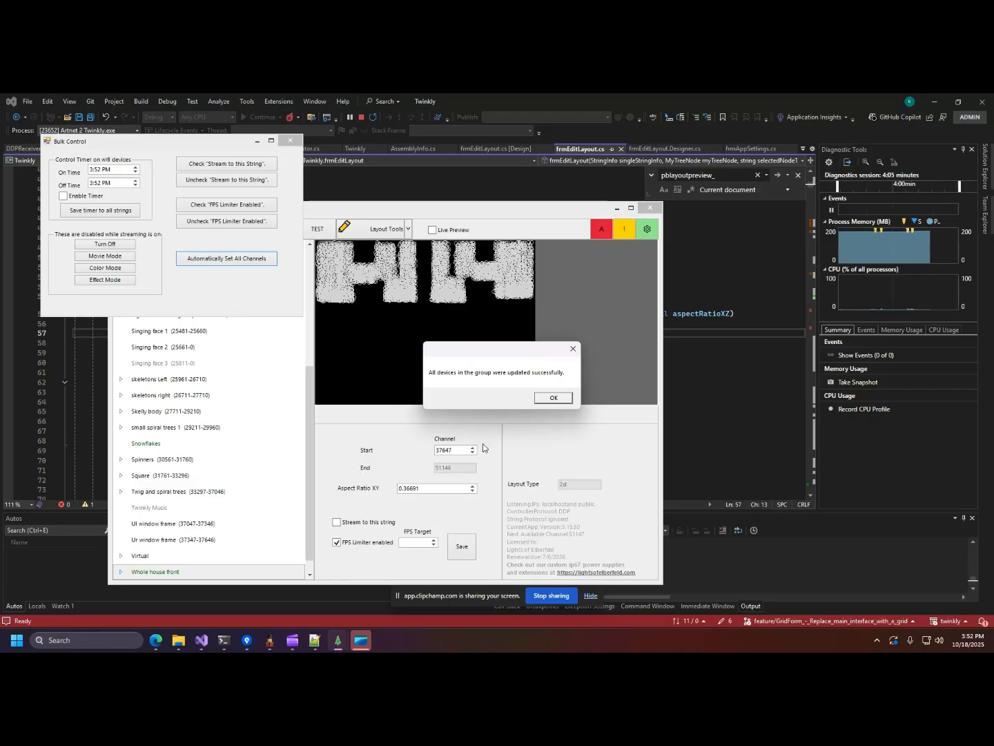
{"action": "left_click", "coordinate": [554, 399]}
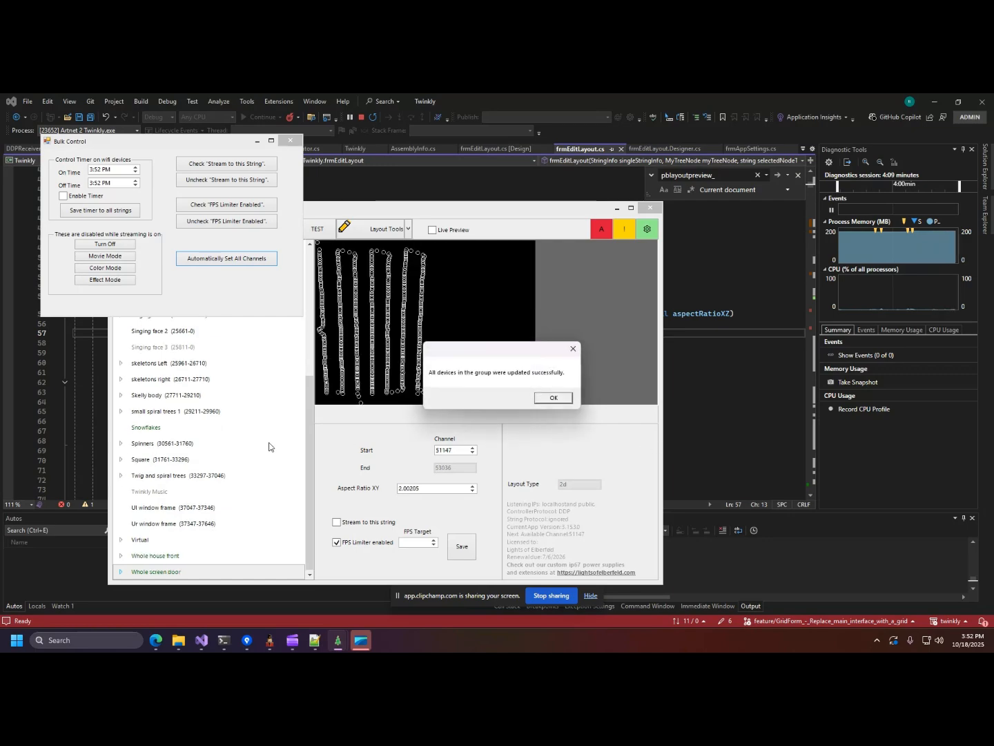
{"action": "left_click", "coordinate": [569, 400]}
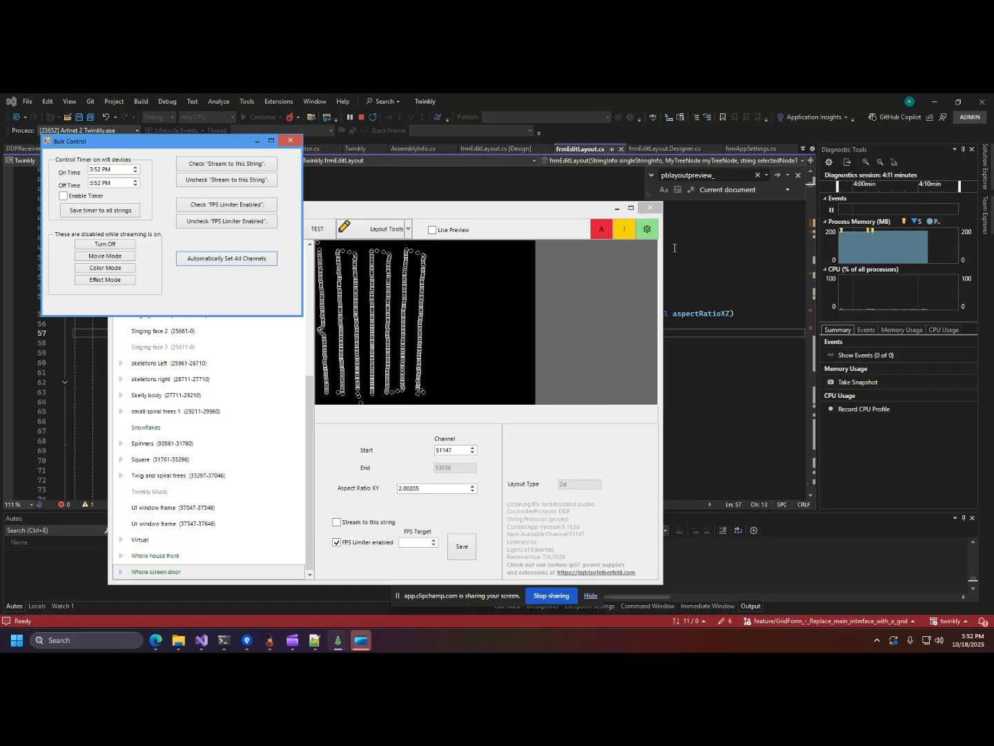
Review the backup and restore options in the settings and the overwrite warning for automatically setting all channels, without running it again
{"action": "left_click", "coordinate": [648, 233]}
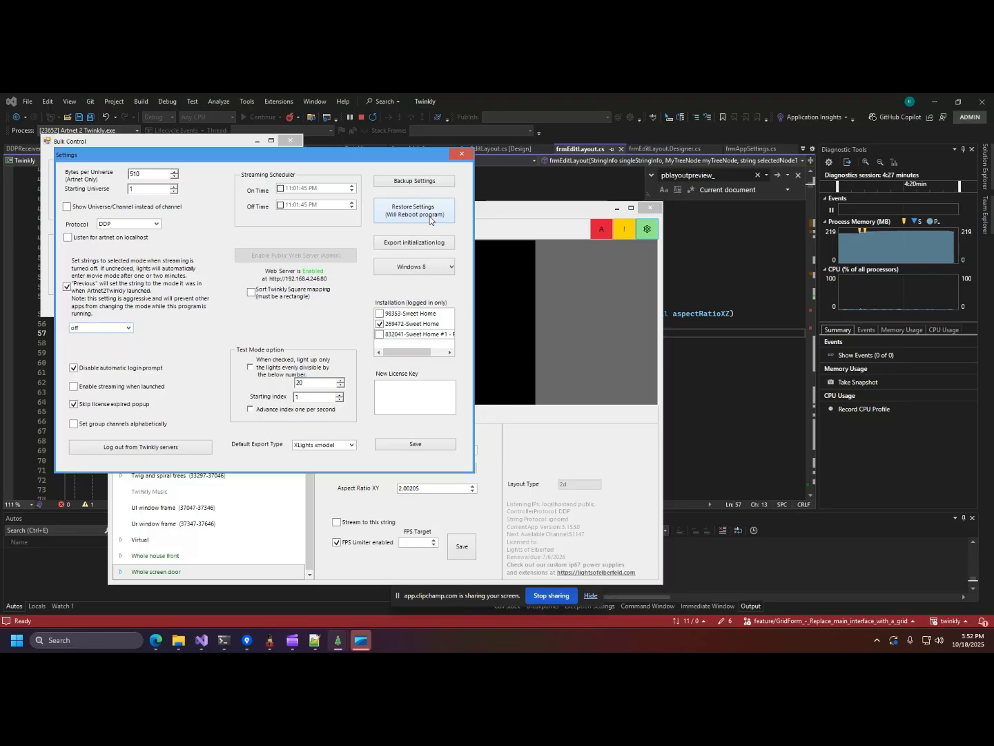
{"action": "left_click", "coordinate": [462, 153]}
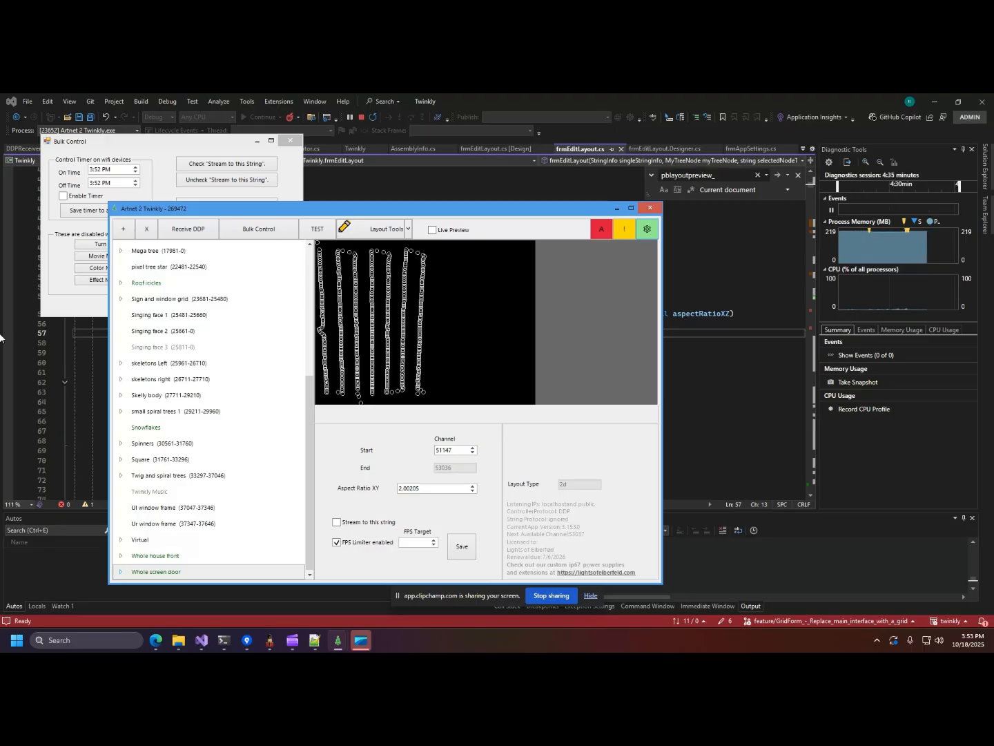
{"action": "left_click", "coordinate": [251, 229]}
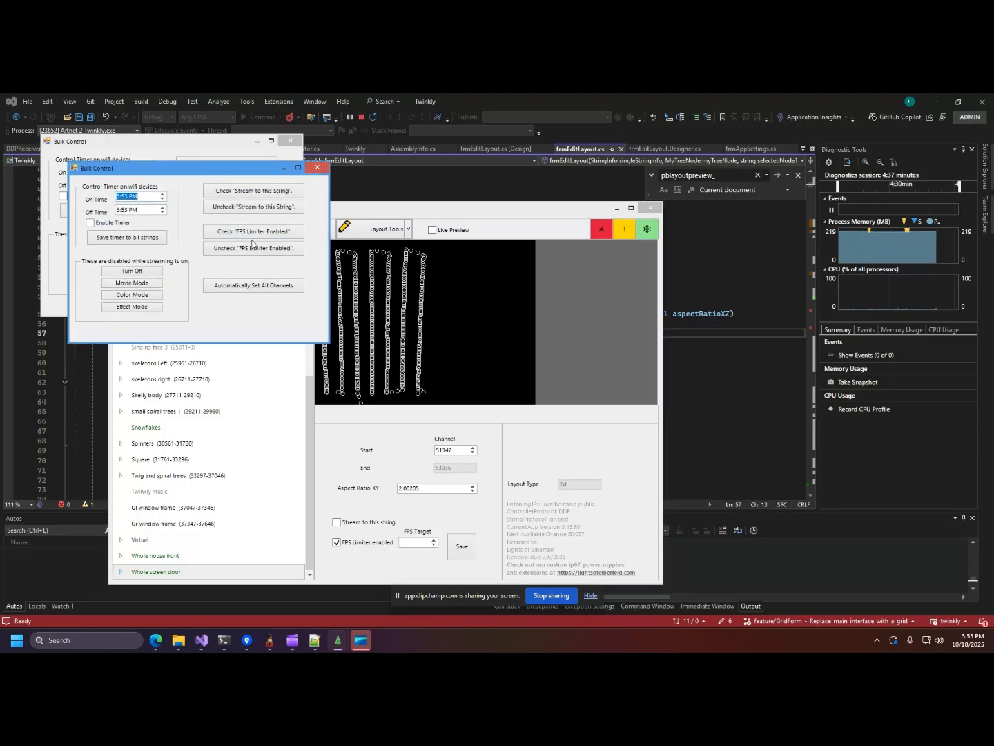
{"action": "left_click", "coordinate": [253, 286]}
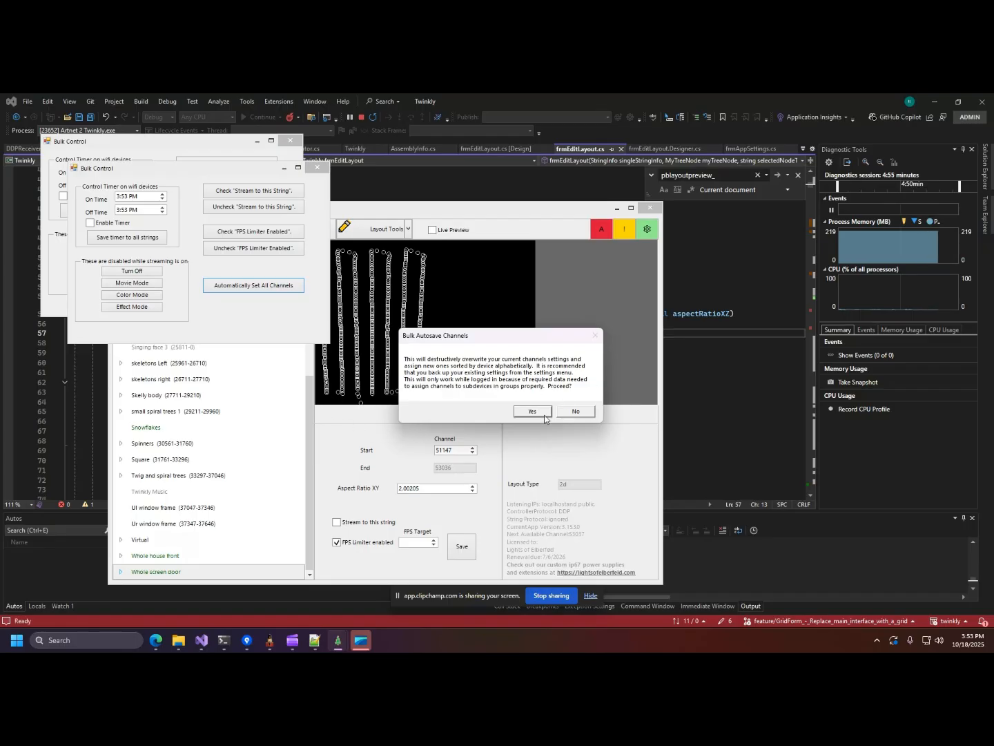
{"action": "left_click", "coordinate": [579, 412]}
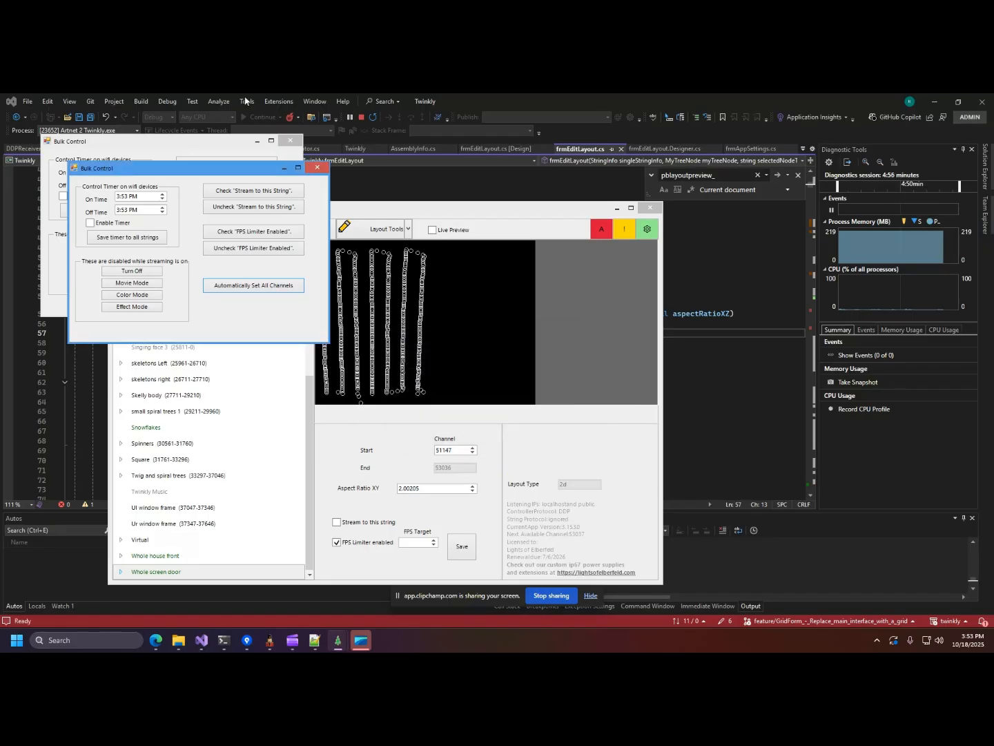
{"action": "left_click", "coordinate": [319, 170]}
{"action": "left_click", "coordinate": [646, 235]}
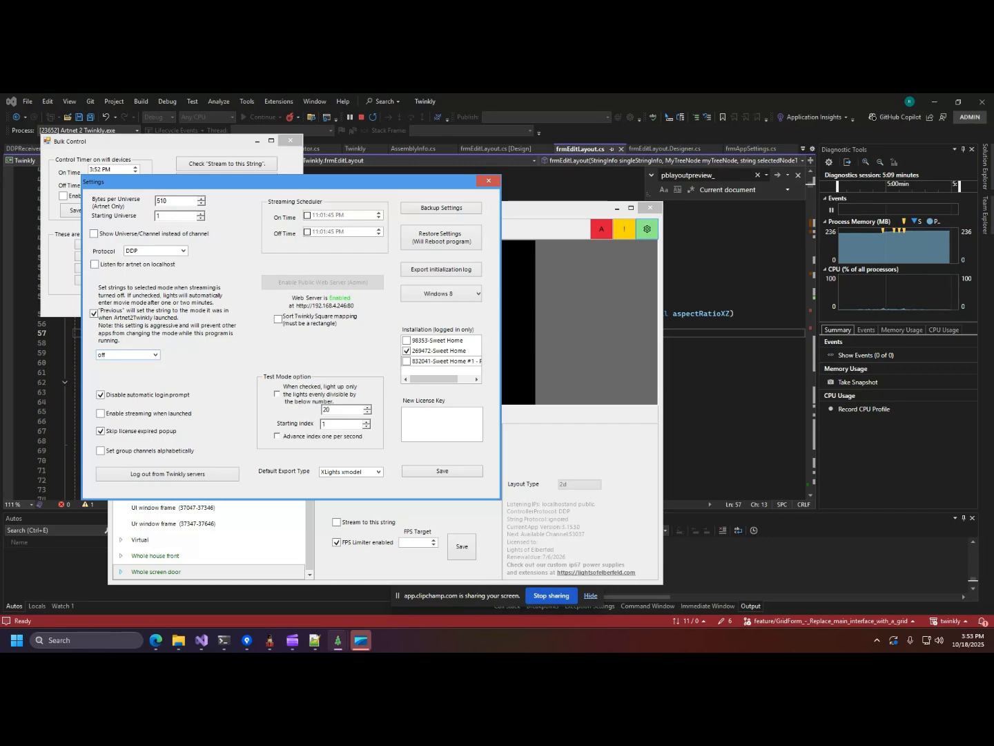
{"action": "left_click", "coordinate": [493, 183]}
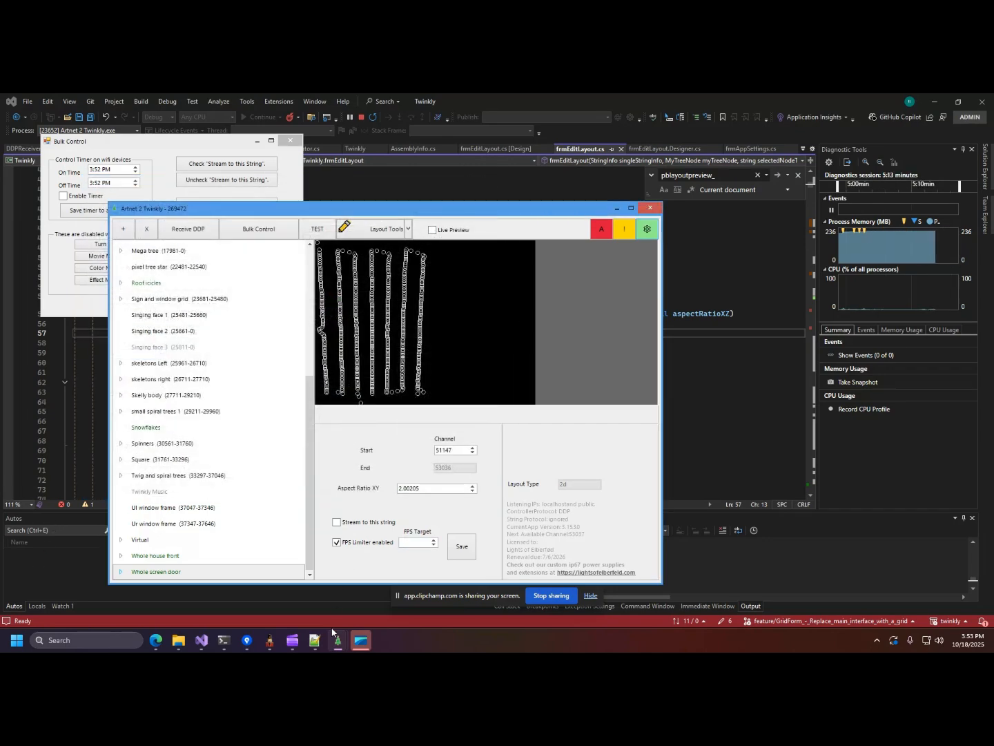
Switch to xLights, discover the network's controllers and delete all the Twinkly-protocol ones, keeping the DDP controller
{"action": "left_click", "coordinate": [270, 643]}
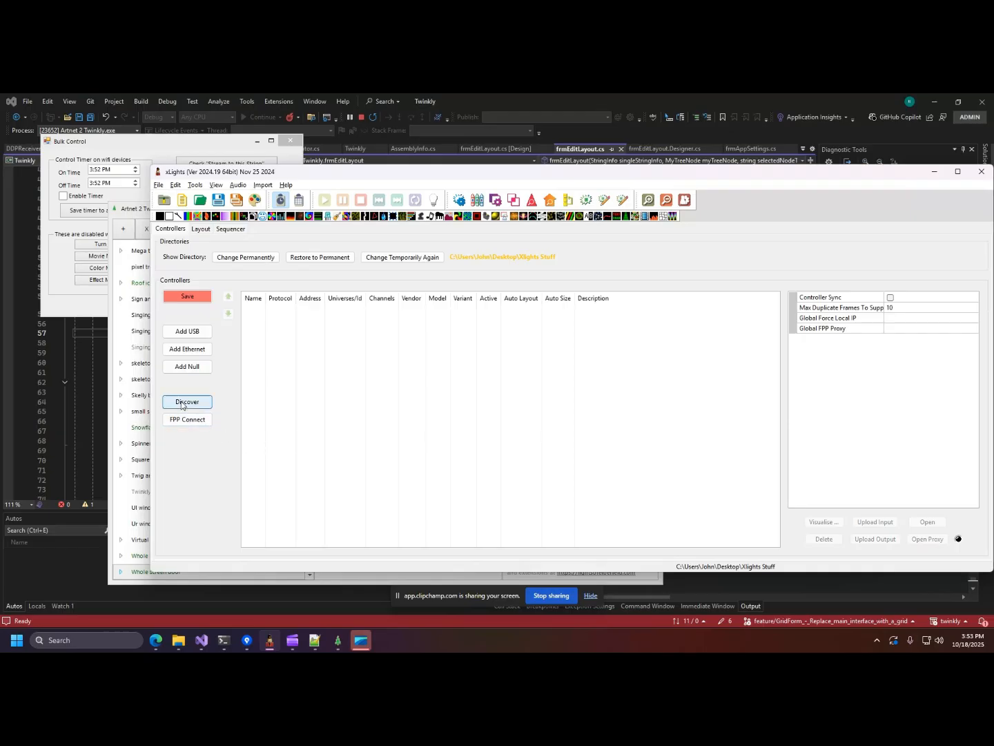
{"action": "left_click", "coordinate": [208, 406]}
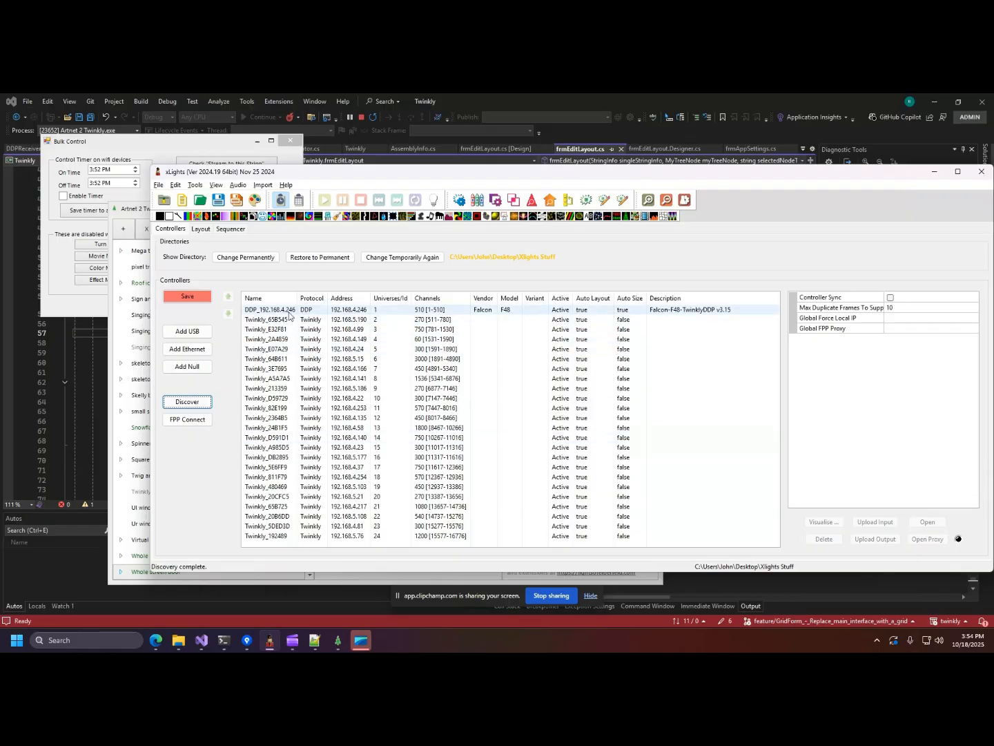
{"action": "left_click", "coordinate": [280, 320]}
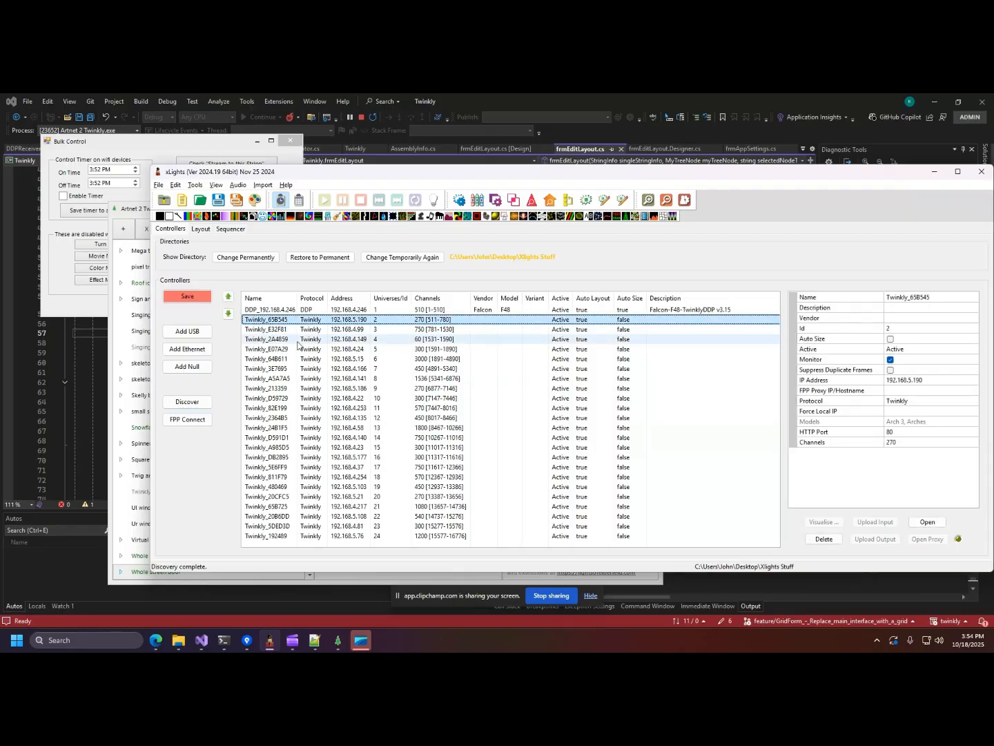
{"action": "left_click", "coordinate": [285, 537], "text": "shift"}
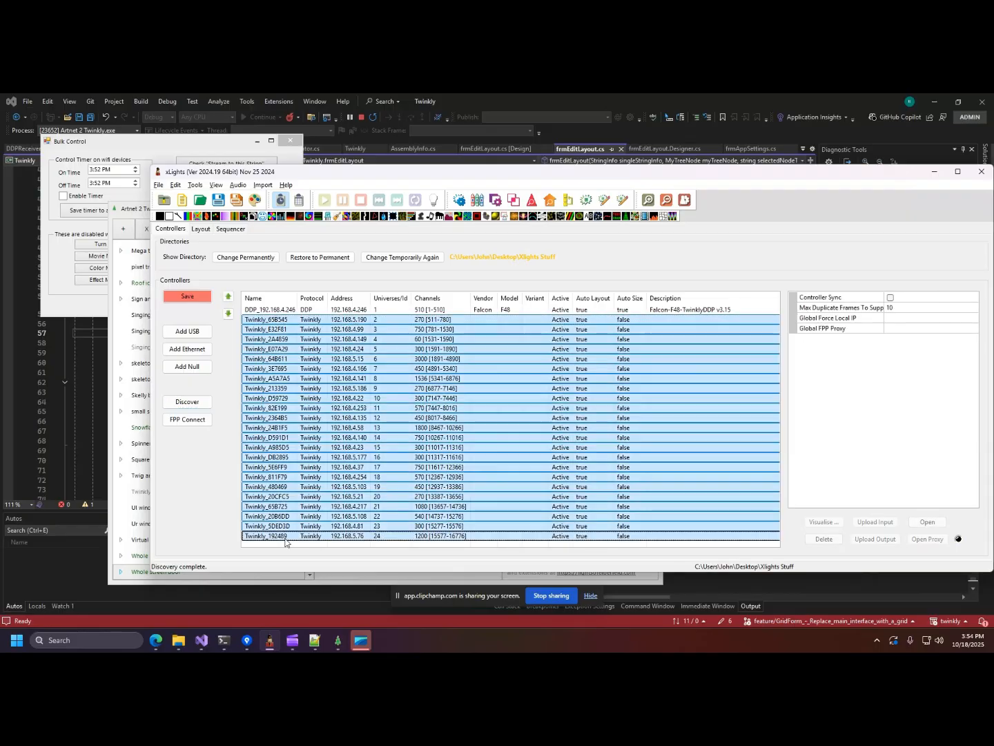
{"action": "key", "text": "Delete"}
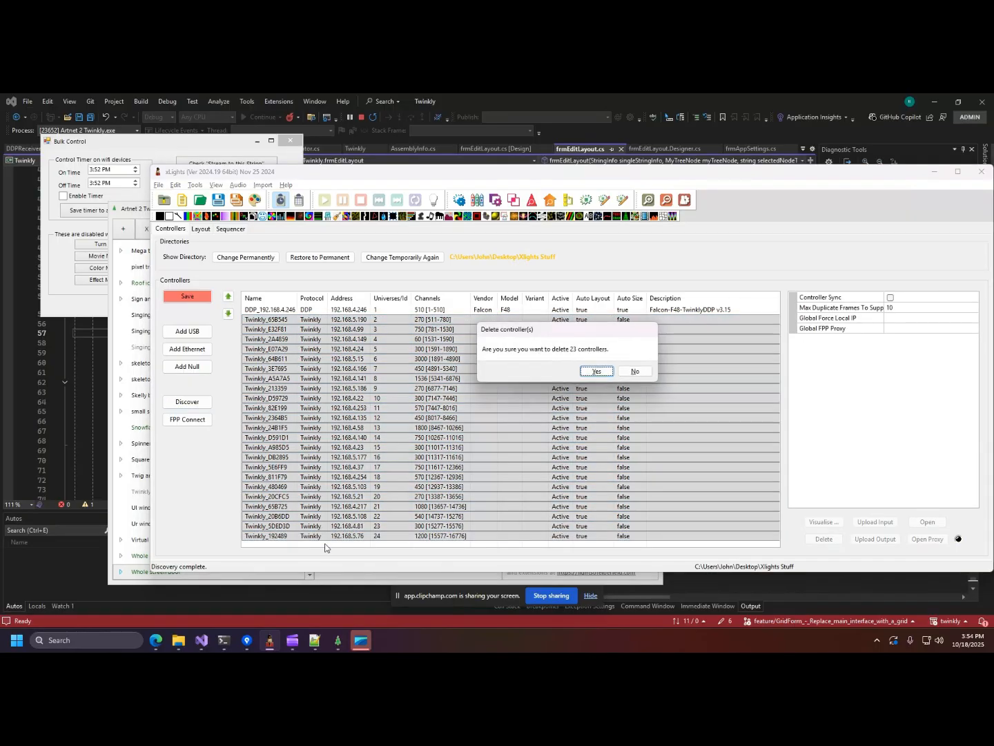
{"action": "key", "text": "Return"}
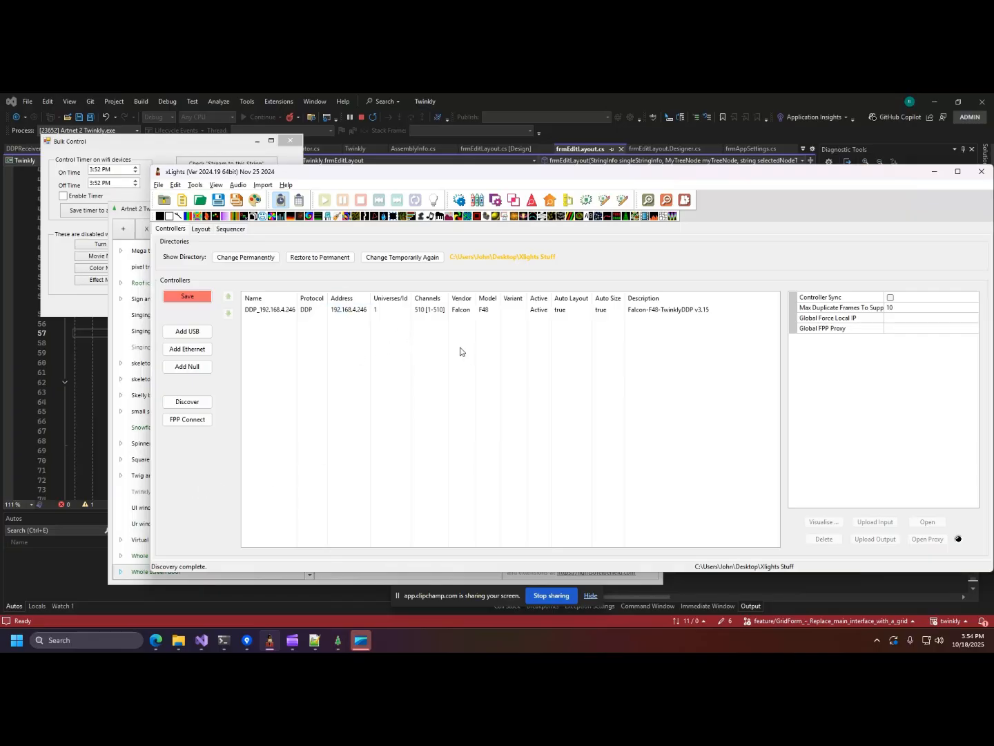
Open the port visualiser for the discovered Falcon F48 DDP controller
{"action": "left_click", "coordinate": [295, 311]}
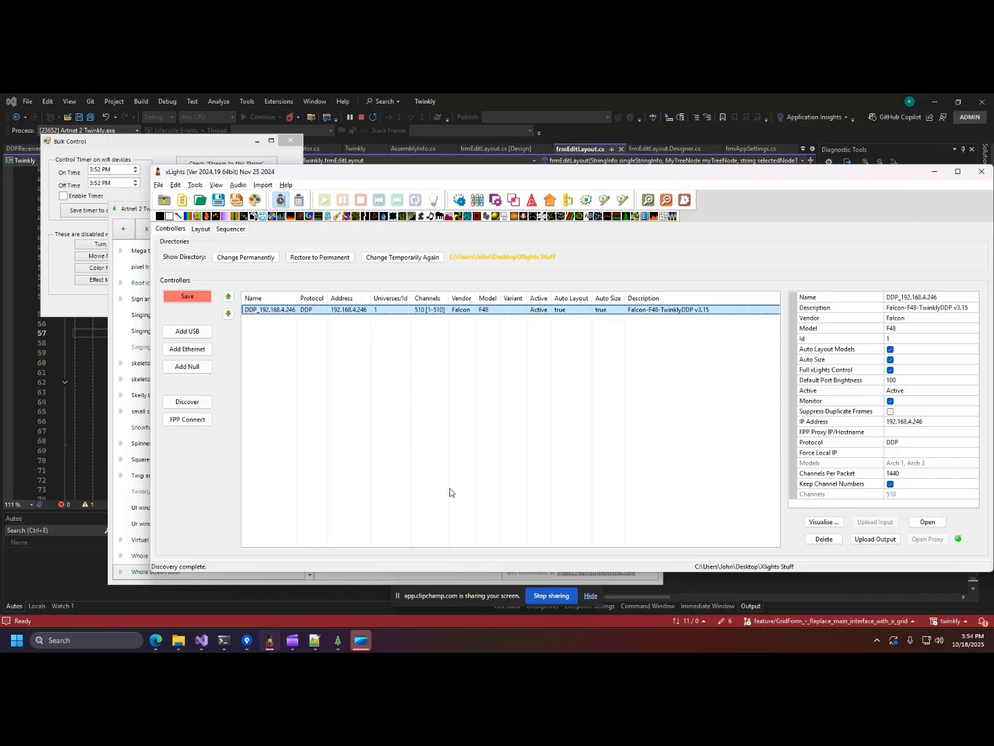
{"action": "left_click", "coordinate": [822, 523]}
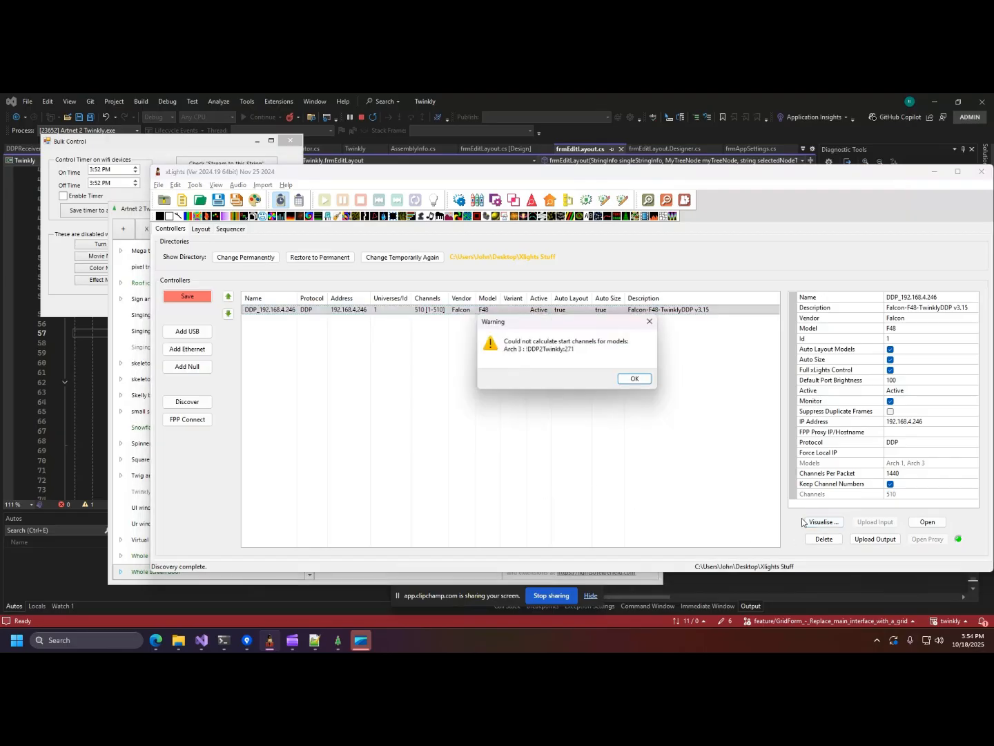
{"action": "left_click", "coordinate": [633, 380]}
{"action": "left_click", "coordinate": [688, 380]}
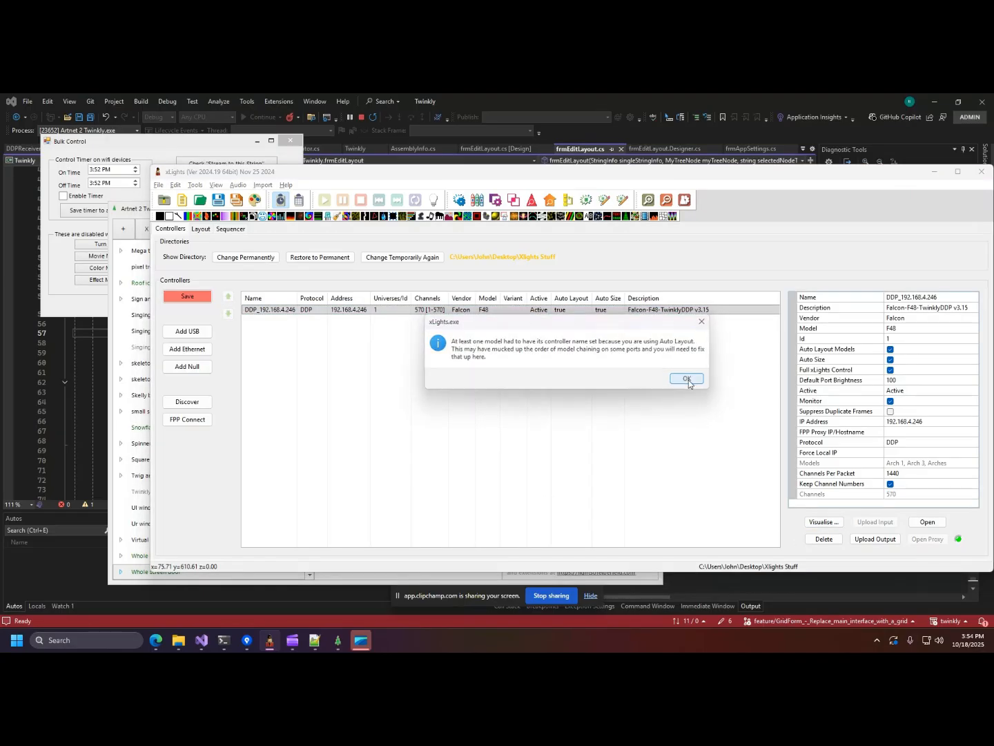
{"action": "left_click", "coordinate": [689, 379]}
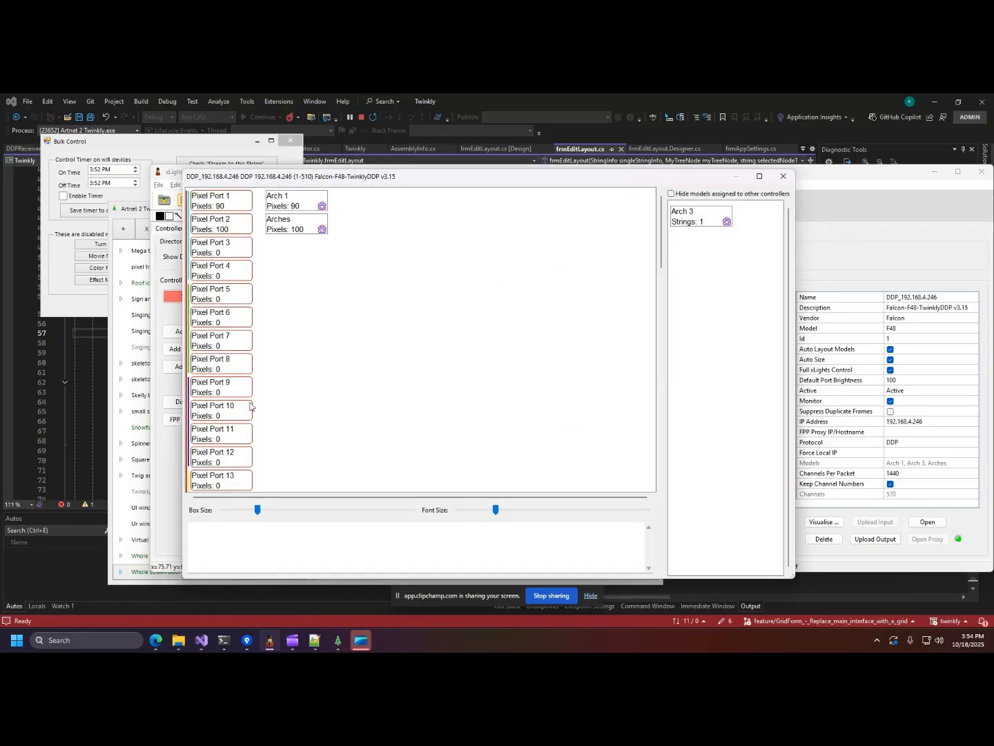
Close the port visualiser, rename the discovered DDP controller to a2t and show the model layout
{"action": "left_click", "coordinate": [783, 176]}
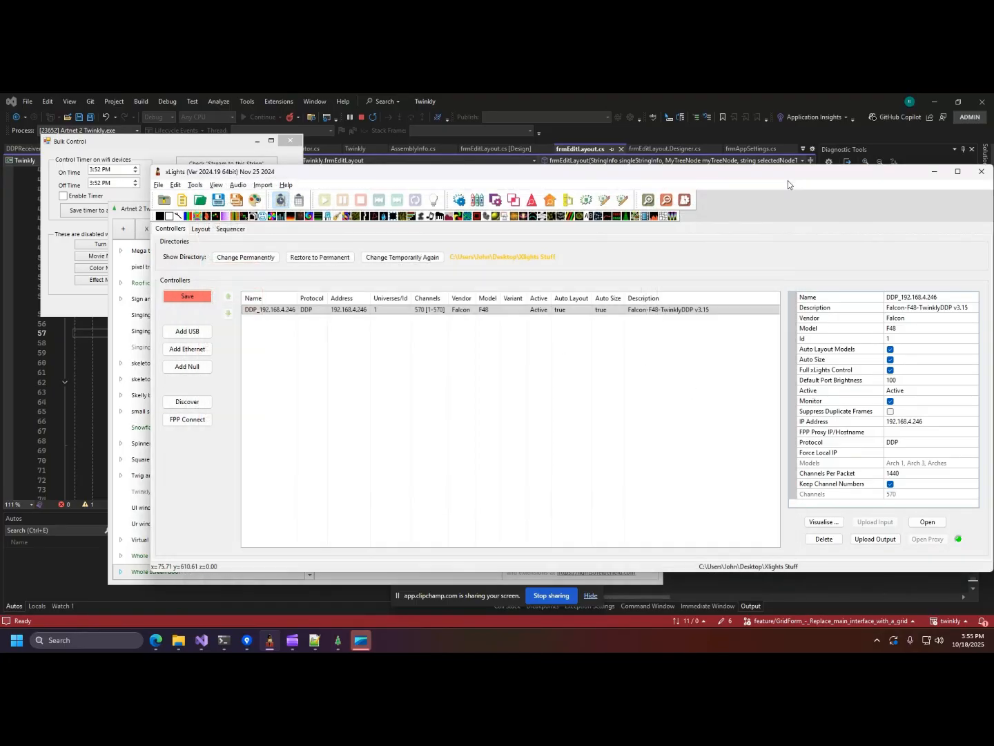
{"action": "left_click", "coordinate": [949, 297]}
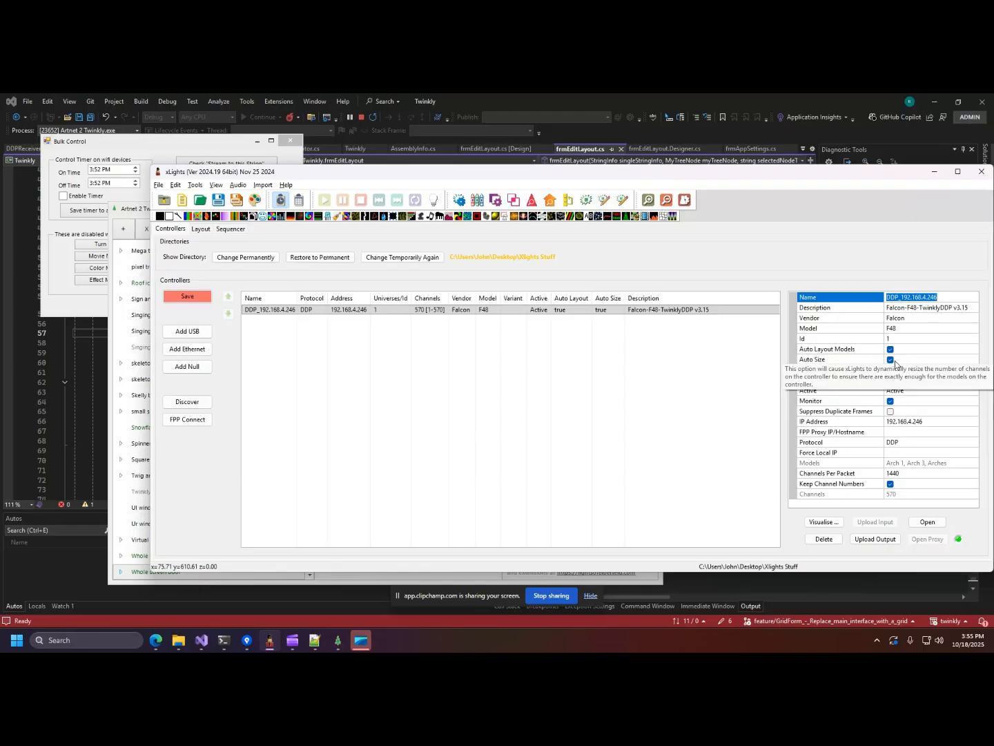
{"action": "type", "text": "a2t"}
{"action": "key", "text": "Tab"}
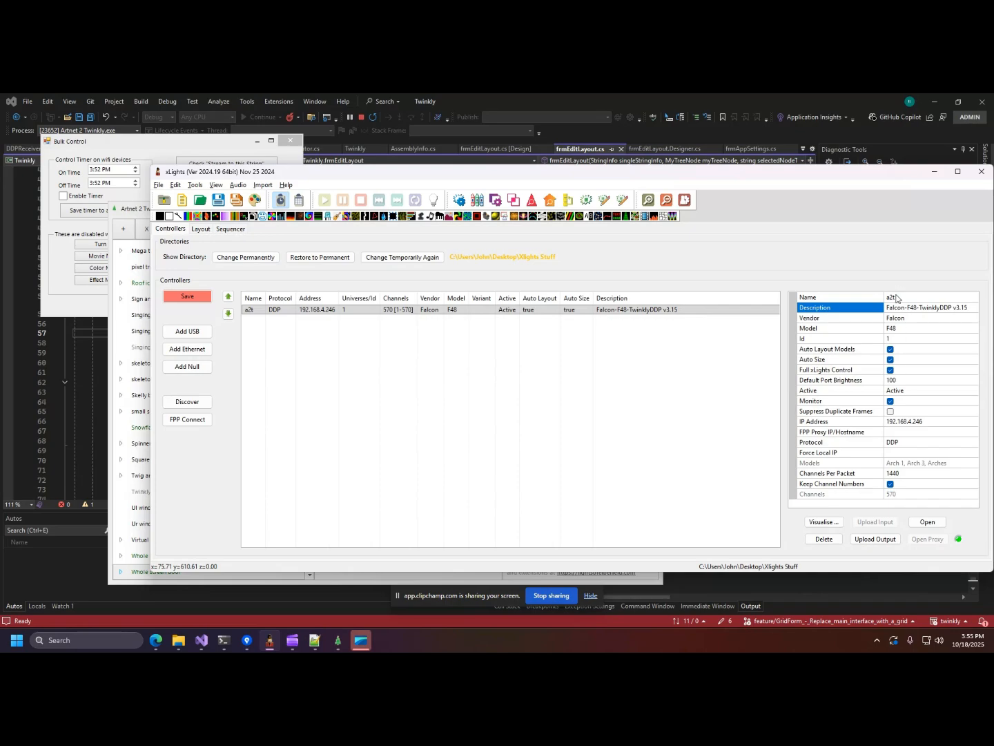
{"action": "left_click", "coordinate": [770, 312]}
{"action": "left_click", "coordinate": [902, 309]}
{"action": "left_click", "coordinate": [482, 312]}
{"action": "left_click", "coordinate": [201, 229]}
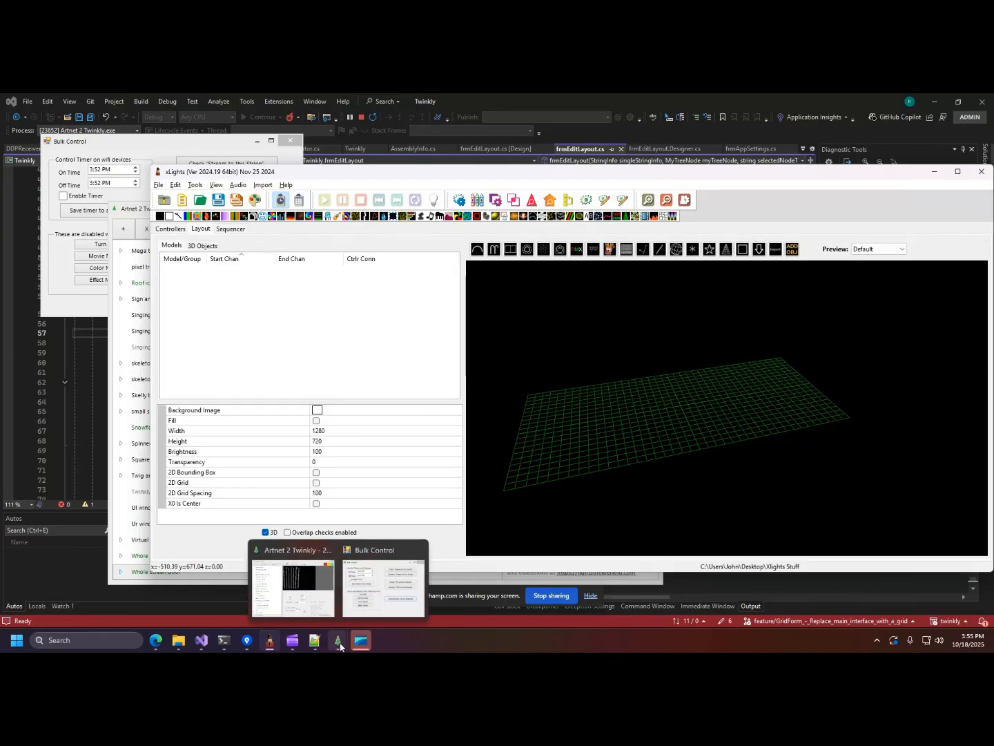
{"action": "left_click", "coordinate": [590, 595]}
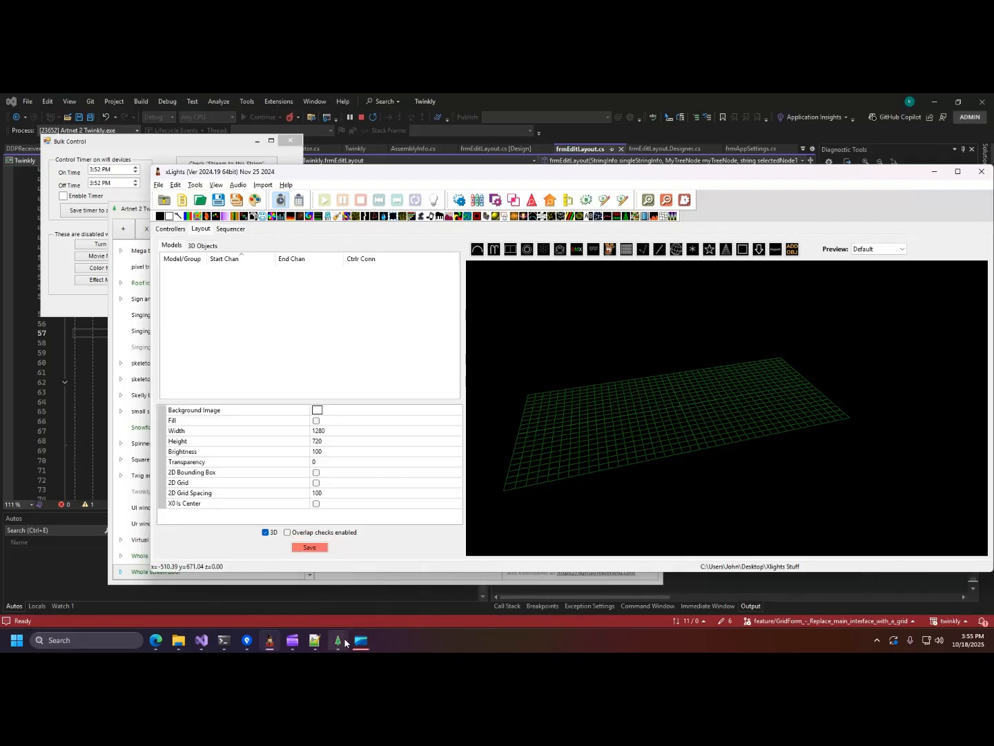
Switch to Artnet 2 Twinkly and open the layout of the Arch 1 device for editing
{"action": "mouse_move", "coordinate": [340, 643]}
{"action": "left_click", "coordinate": [308, 597]}
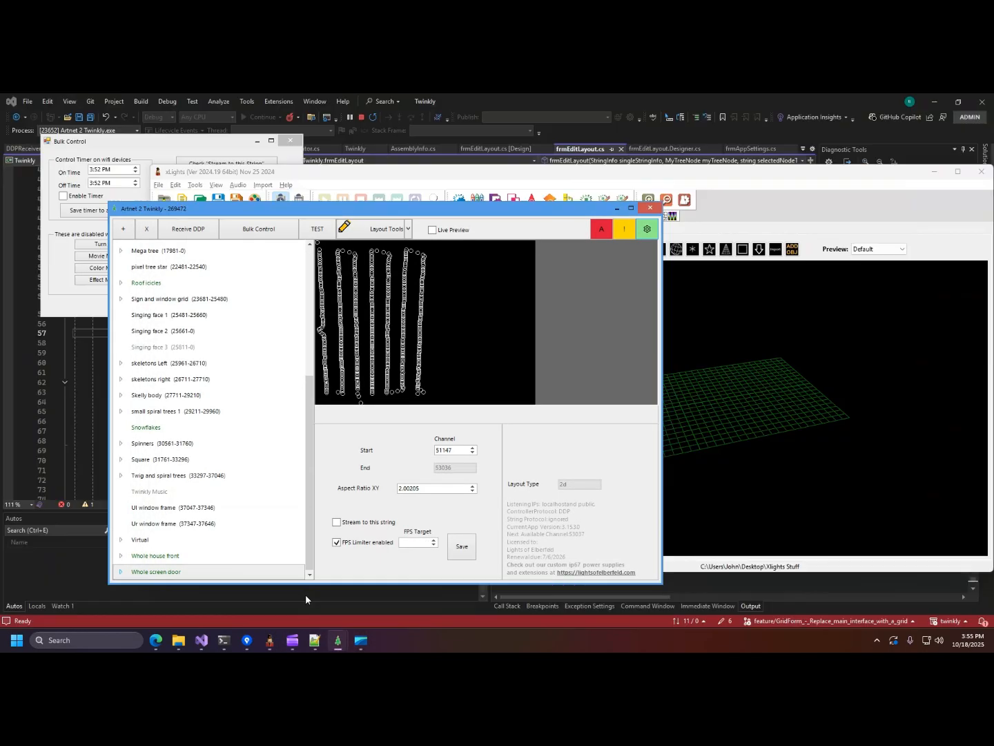
{"action": "scroll", "coordinate": [276, 376], "scroll_direction": "up", "scroll_amount": 5}
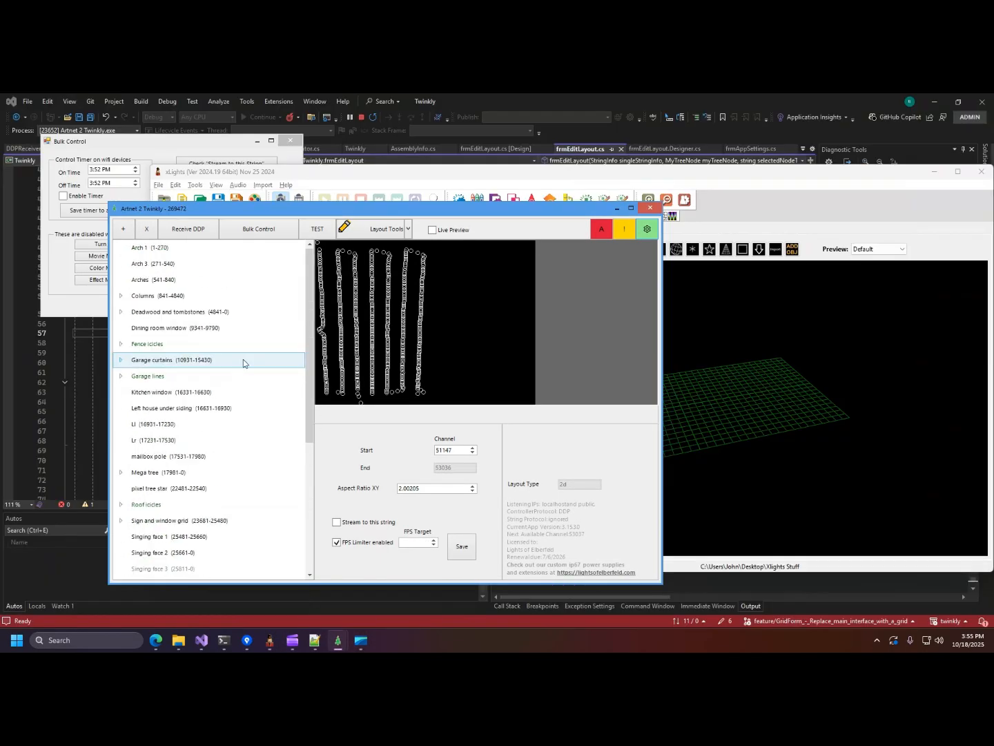
{"action": "left_click", "coordinate": [158, 249]}
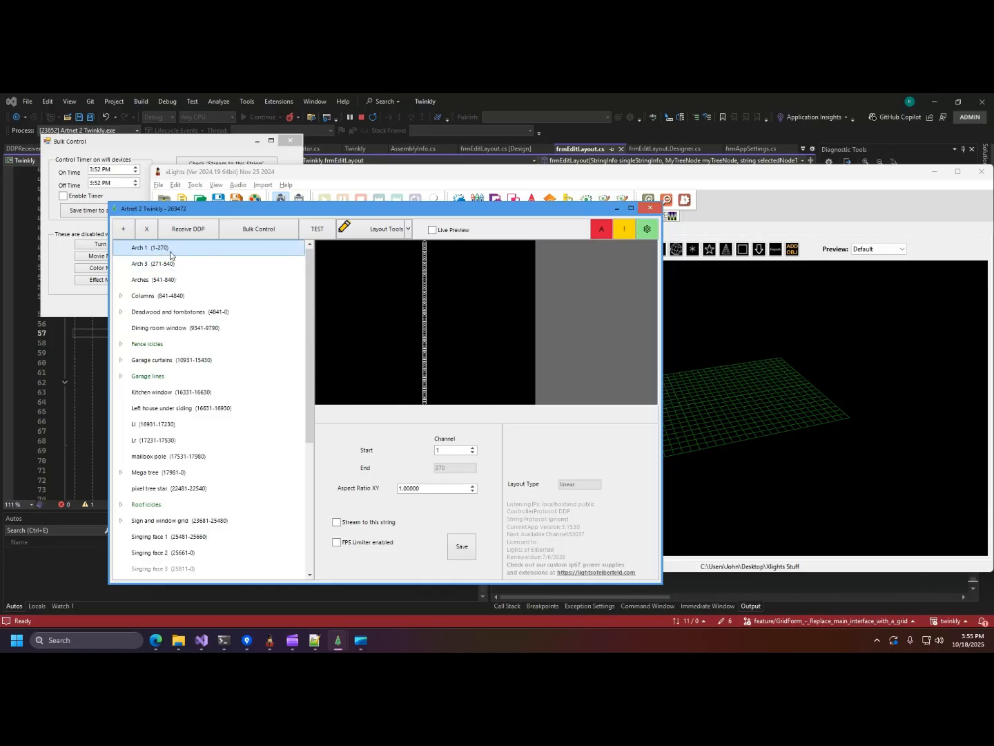
{"action": "left_click", "coordinate": [394, 229]}
{"action": "left_click", "coordinate": [380, 248]}
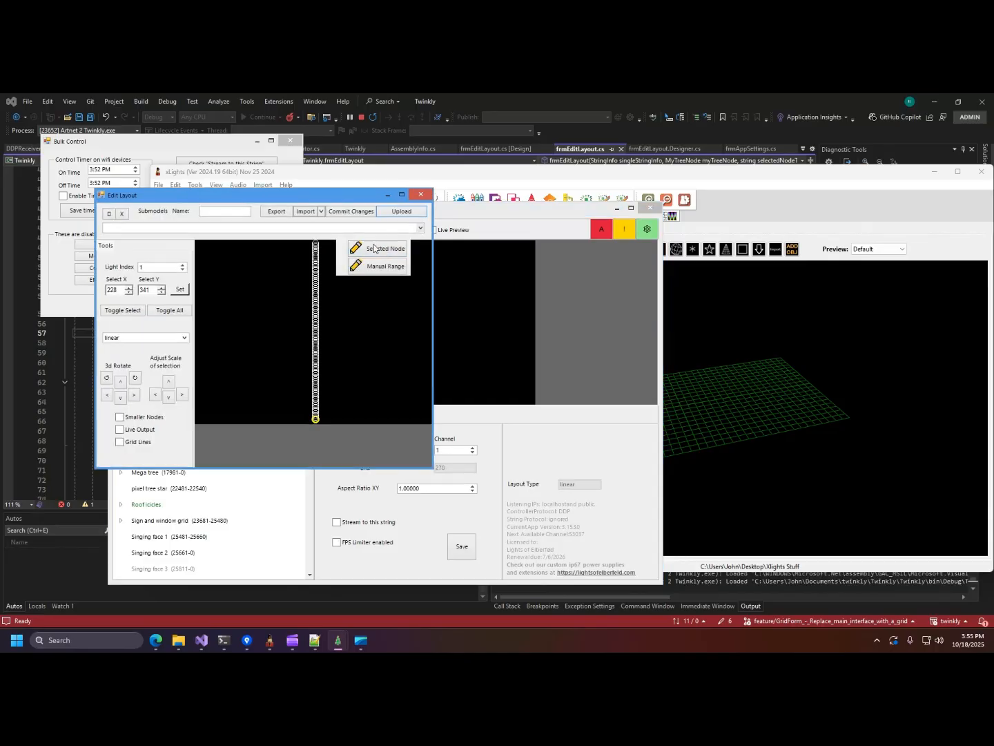
Export the layout as the xLights model Arch 1.xmodel on the Desktop, replacing the existing file, and close the export and layout editing windows
{"action": "left_click", "coordinate": [276, 211]}
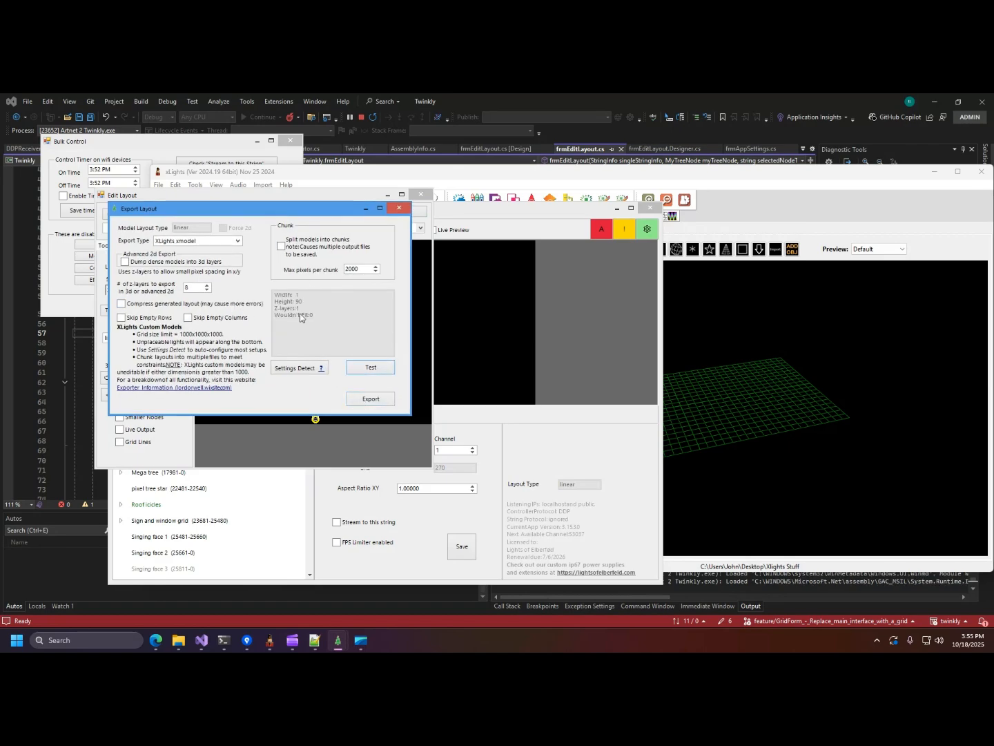
{"action": "left_click", "coordinate": [383, 398]}
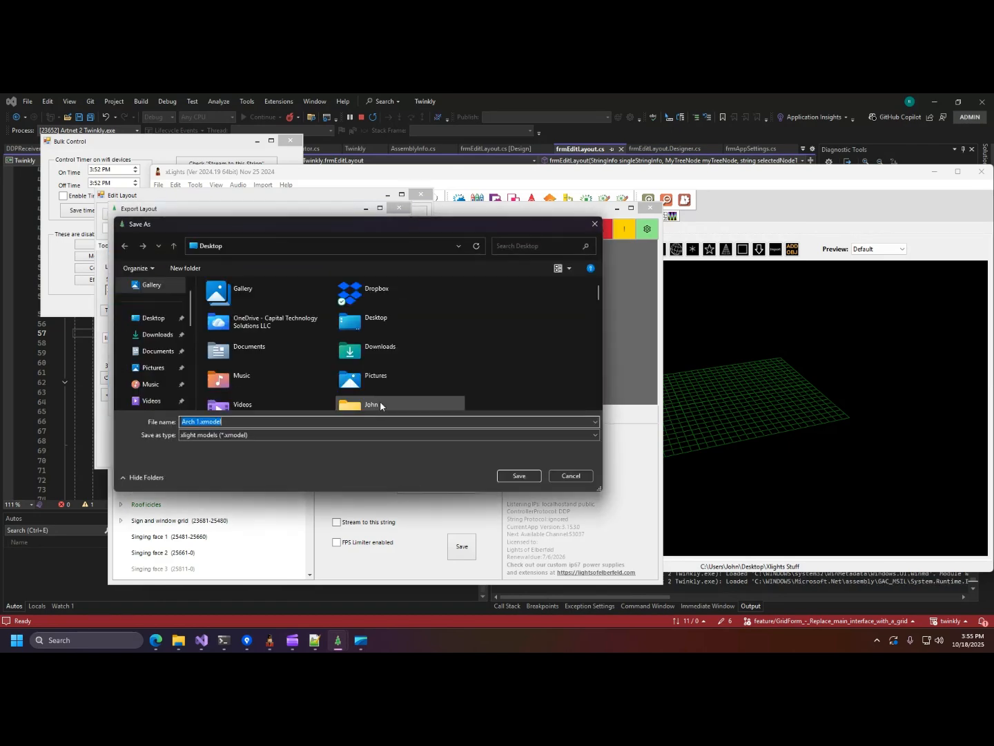
{"action": "left_click", "coordinate": [520, 475]}
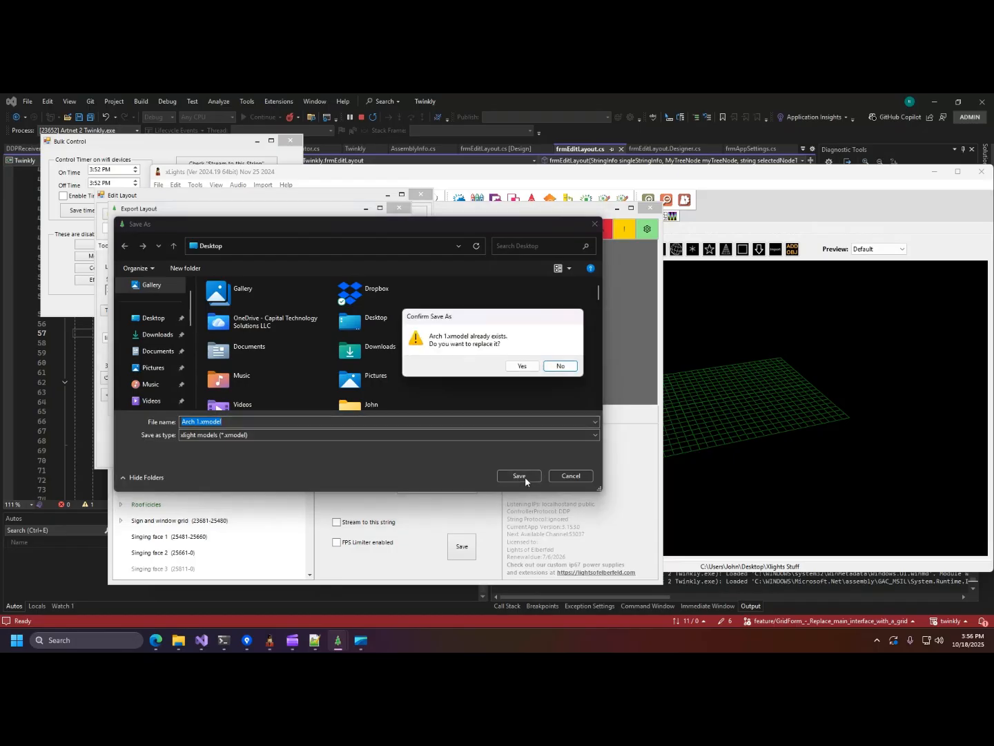
{"action": "left_click", "coordinate": [522, 366]}
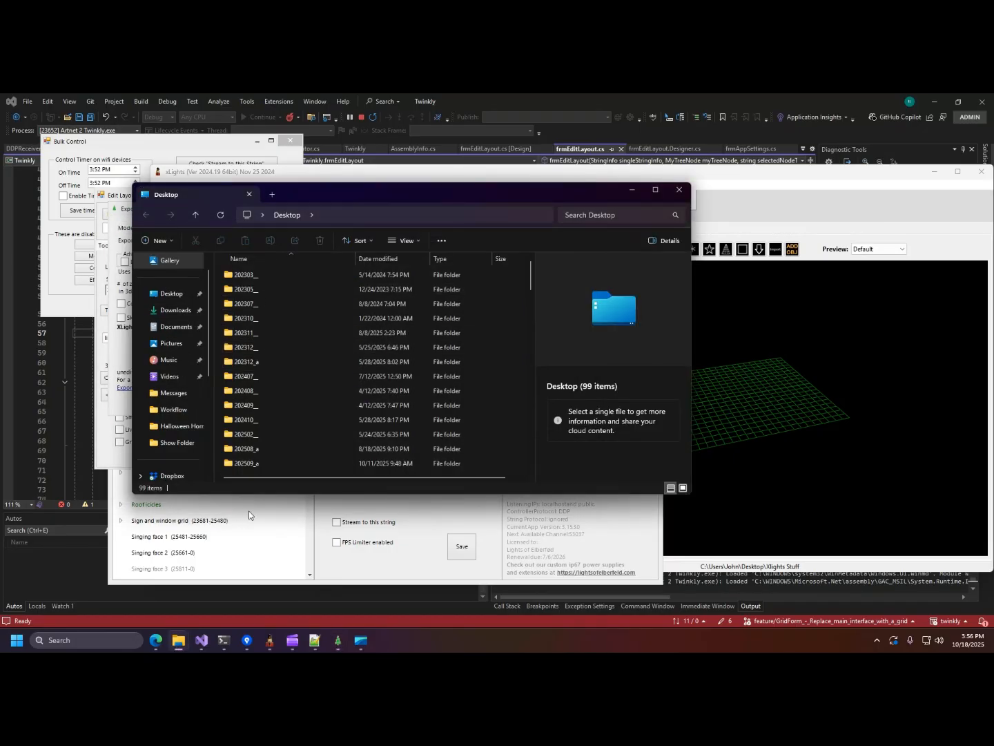
{"action": "left_click", "coordinate": [277, 539]}
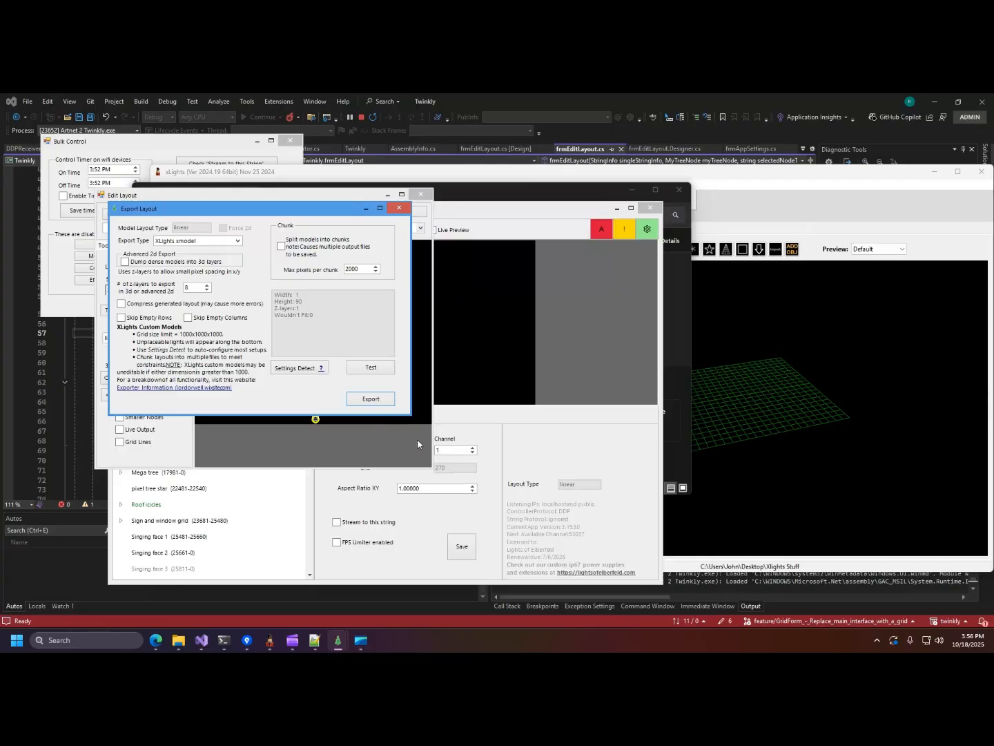
{"action": "left_click", "coordinate": [399, 208]}
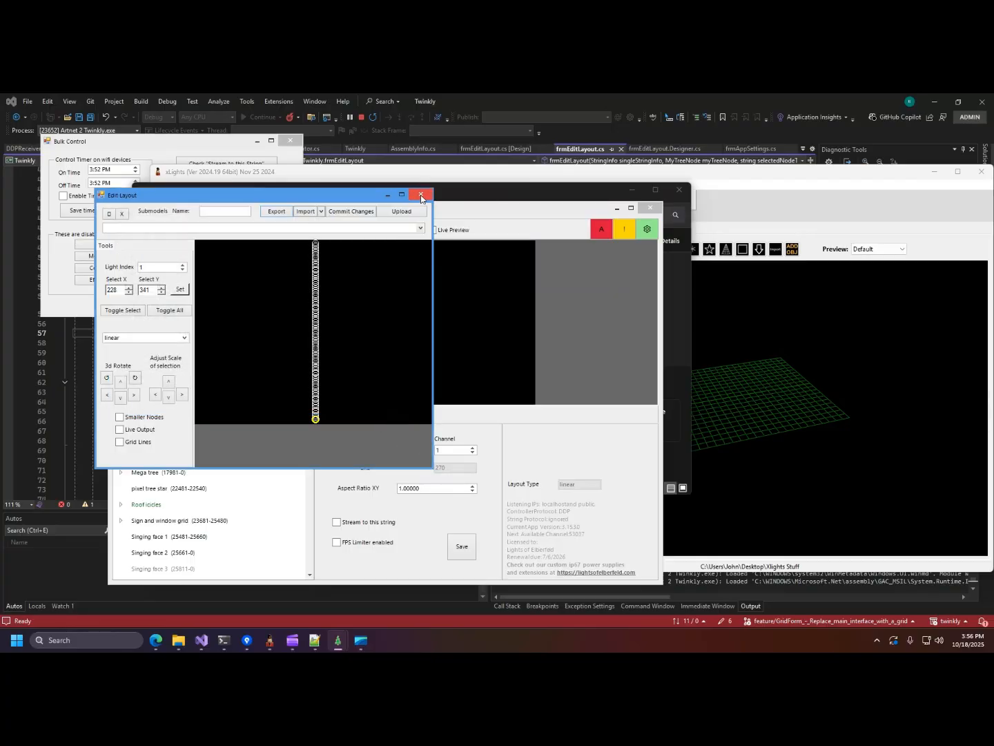
{"action": "left_click", "coordinate": [420, 197]}
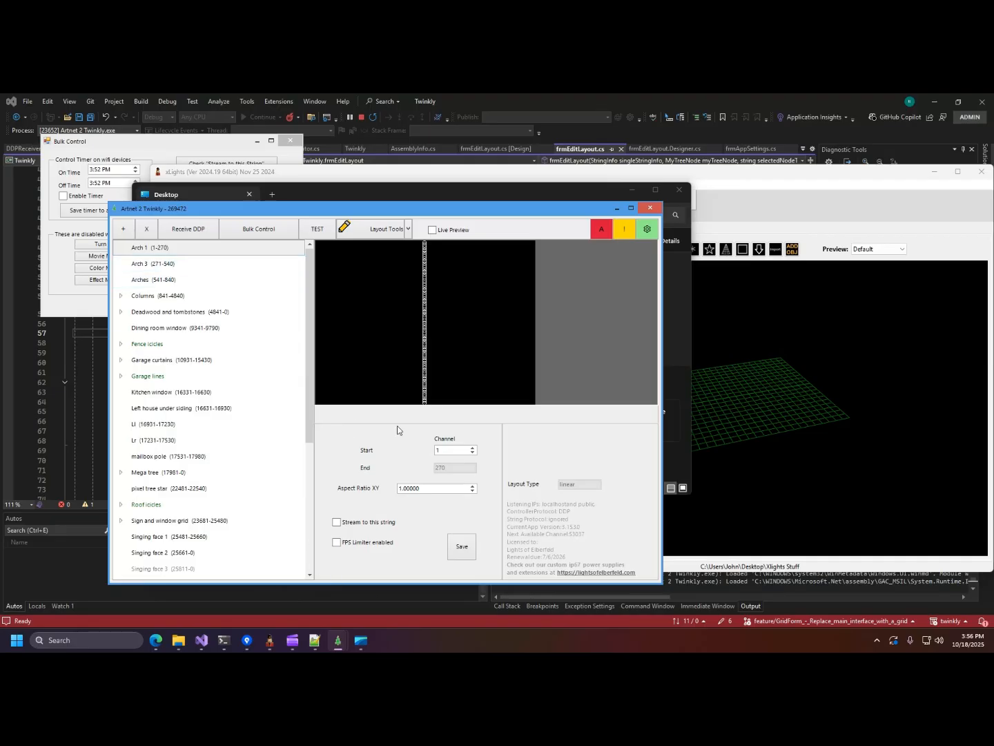
Close the Desktop folder window and arrange the Artnet 2 Twinkly and xLights windows beside each other
{"action": "left_click_drag", "start_coordinate": [475, 197], "coordinate": [609, 201]}
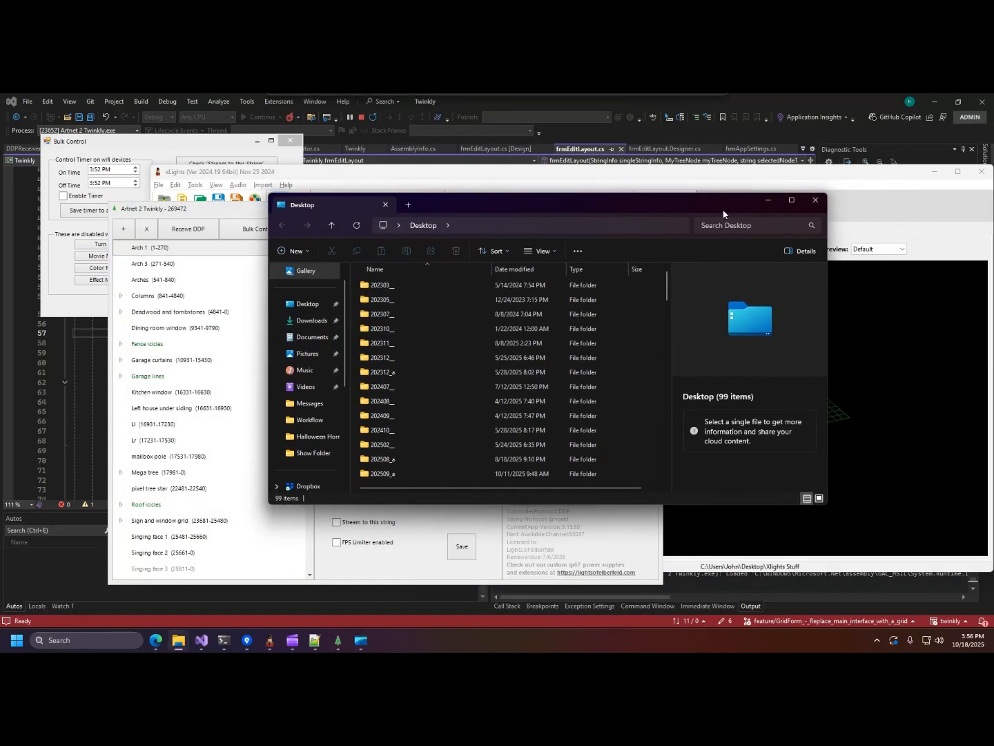
{"action": "left_click", "coordinate": [816, 200]}
{"action": "left_click_drag", "start_coordinate": [531, 210], "coordinate": [993, 202]}
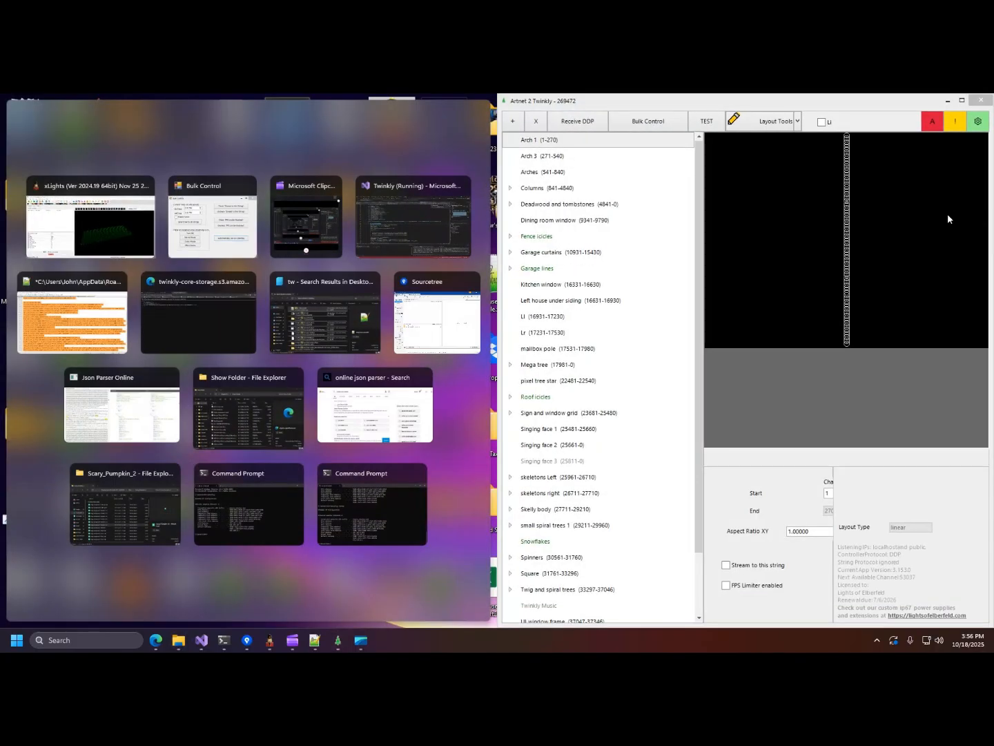
{"action": "left_click", "coordinate": [147, 243]}
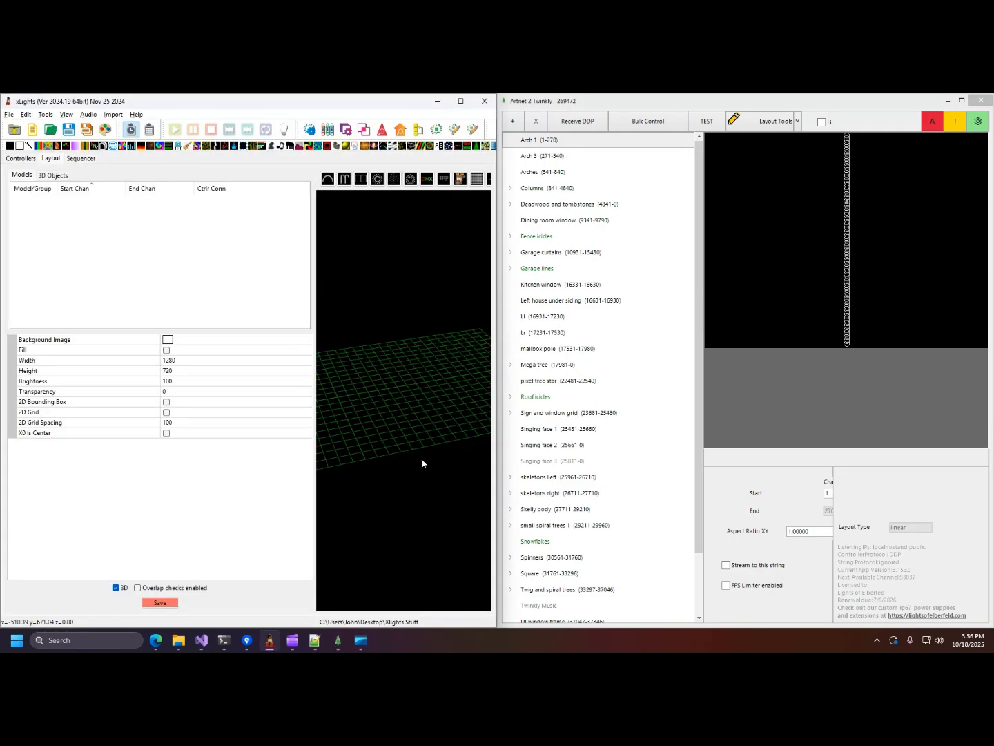
{"action": "left_click_drag", "start_coordinate": [389, 109], "coordinate": [581, 180]}
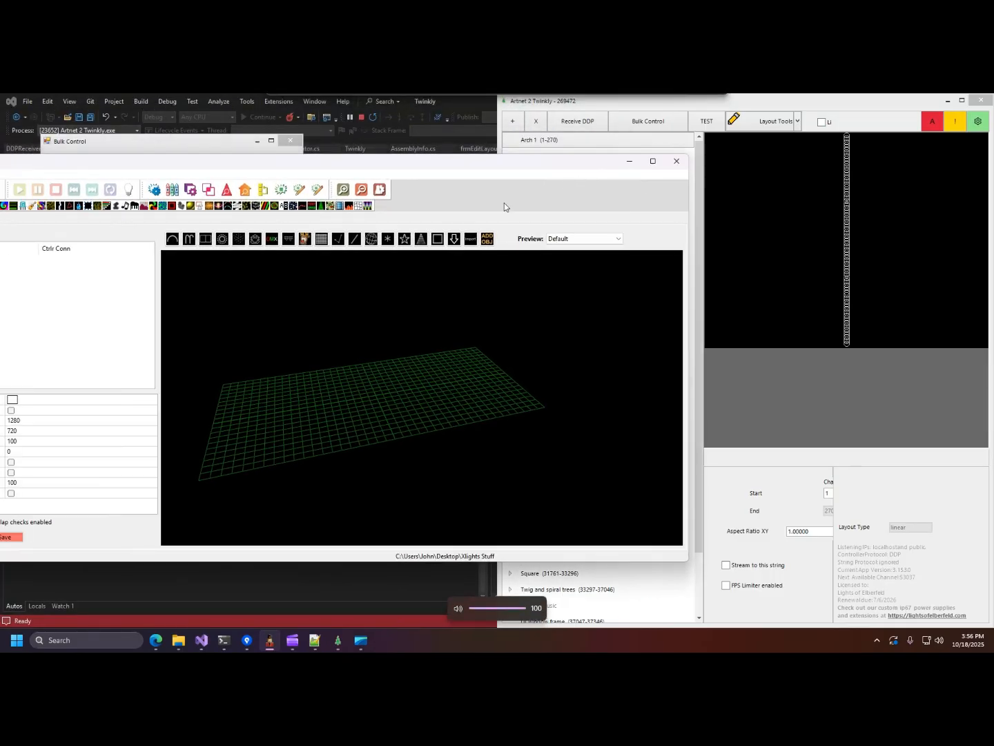
Import Arch 1.xmodel from the Desktop and place it in the xLights layout above the grid
{"action": "left_click", "coordinate": [473, 240]}
{"action": "left_click", "coordinate": [444, 372]}
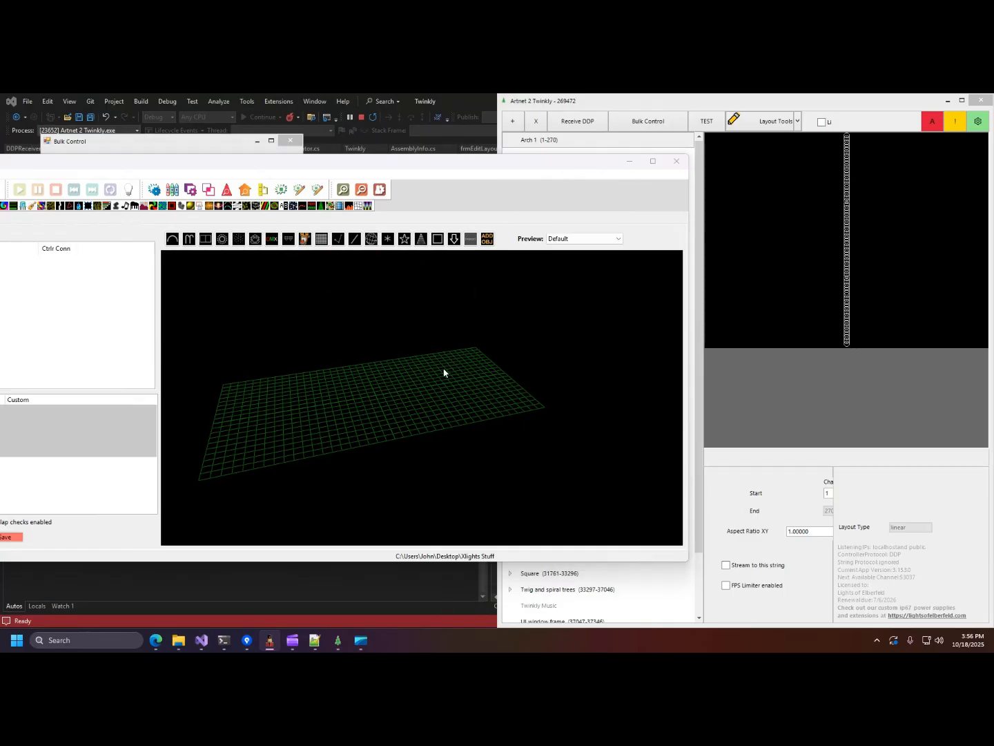
{"action": "scroll", "coordinate": [168, 345], "scroll_direction": "down", "scroll_amount": 6}
{"action": "scroll", "coordinate": [199, 356], "scroll_direction": "up", "scroll_amount": 4}
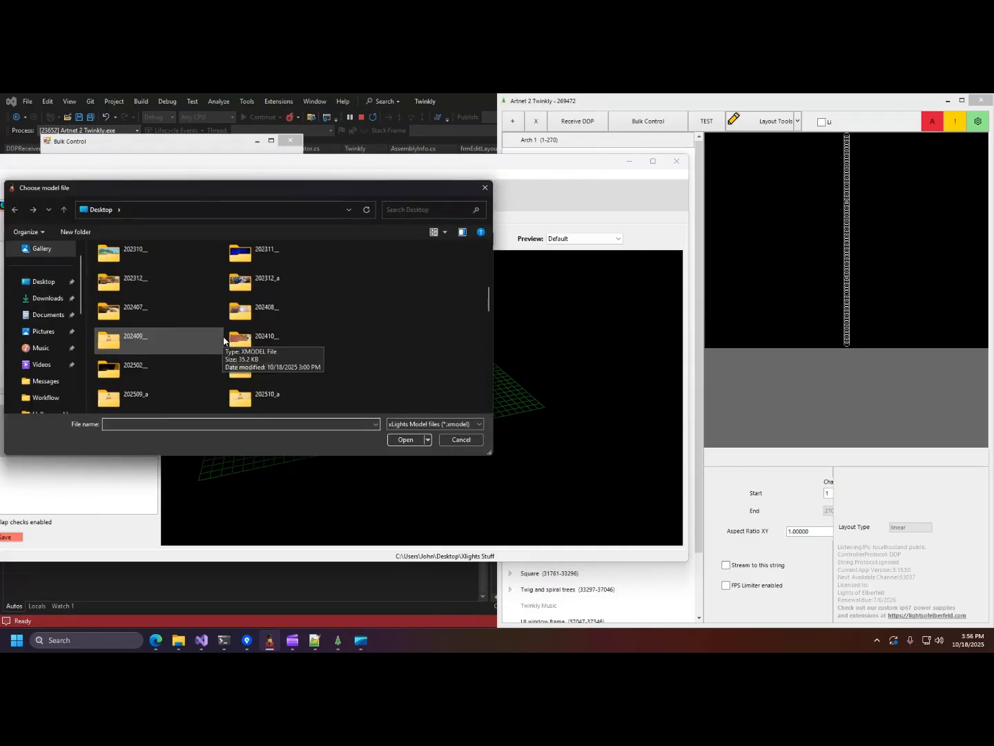
{"action": "scroll", "coordinate": [199, 356], "scroll_direction": "down", "scroll_amount": 10}
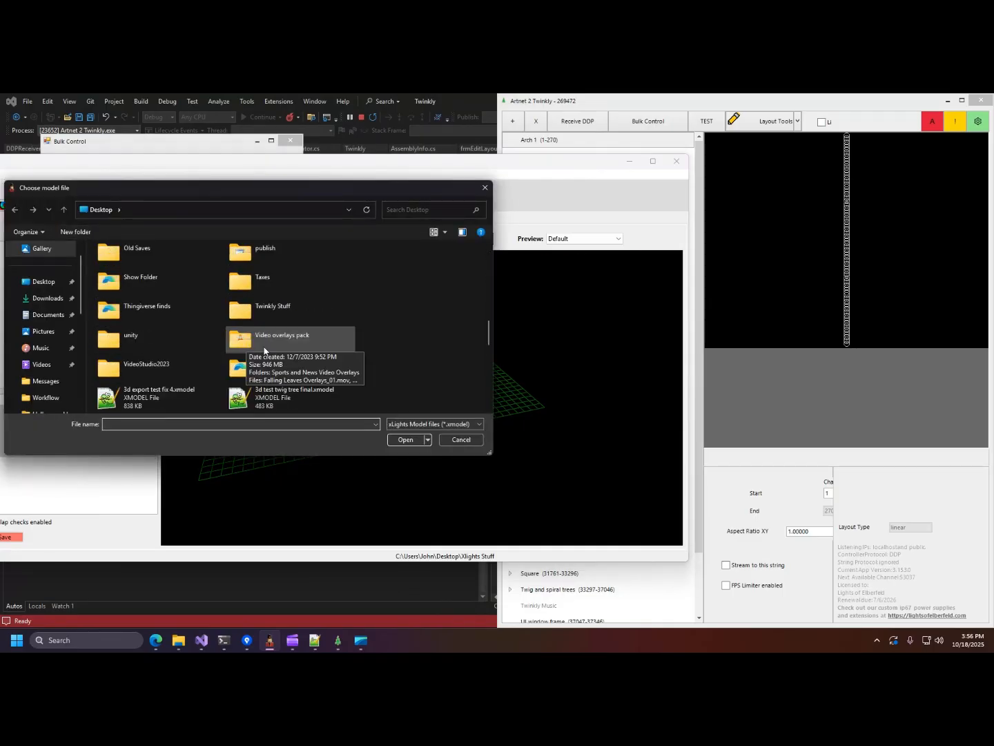
{"action": "scroll", "coordinate": [358, 348], "scroll_direction": "up", "scroll_amount": 3}
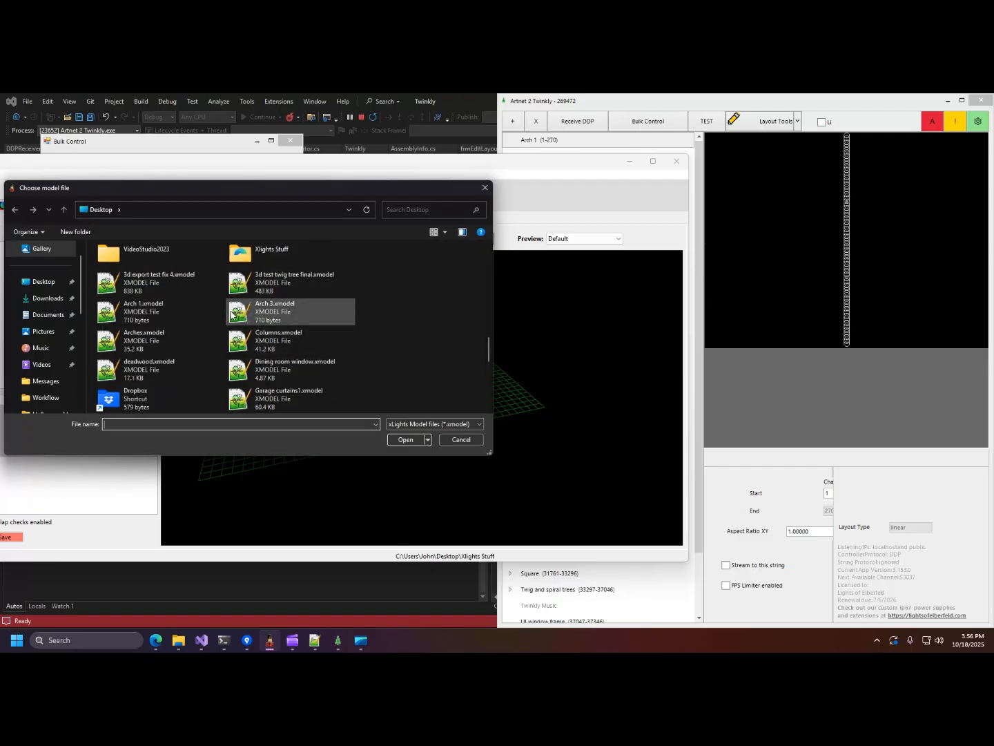
{"action": "left_click", "coordinate": [142, 312]}
{"action": "left_click", "coordinate": [405, 439]}
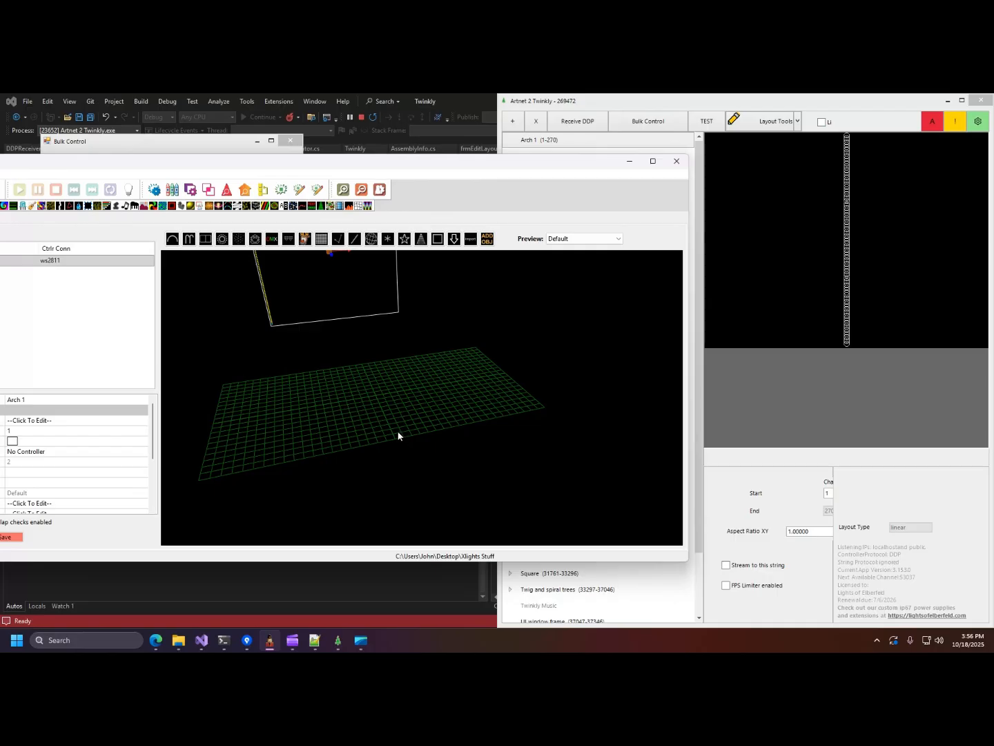
Import Arch 3.xmodel from the Desktop as a second model in the layout, beside Arch 1
{"action": "left_click", "coordinate": [469, 239]}
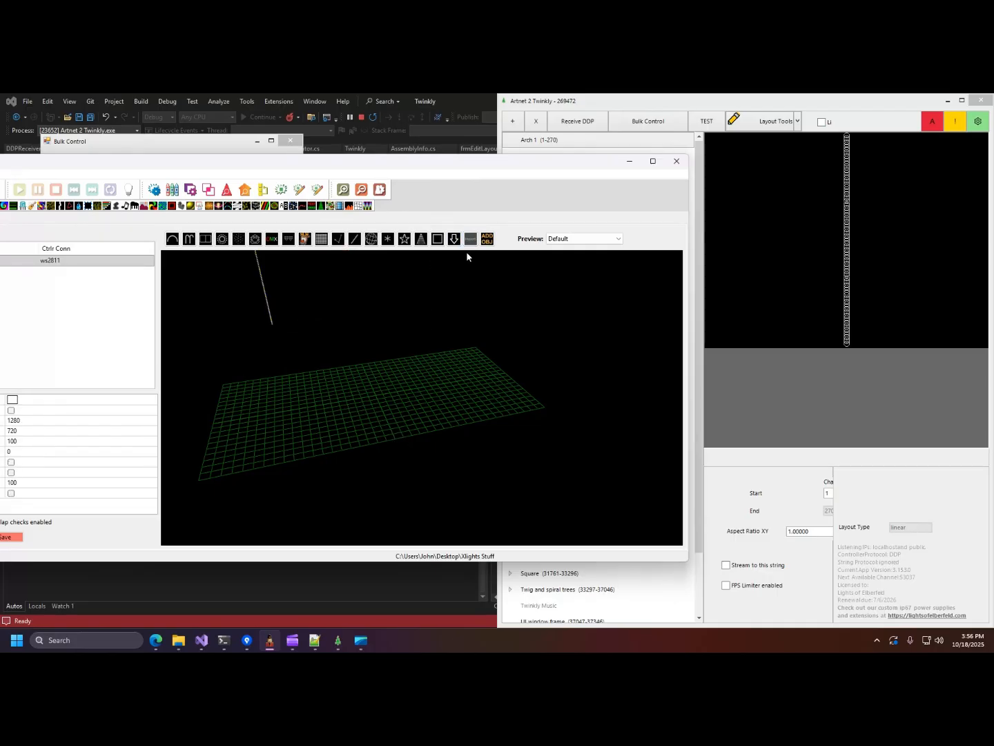
{"action": "left_click", "coordinate": [506, 315]}
{"action": "scroll", "coordinate": [314, 356], "scroll_direction": "down", "scroll_amount": 10}
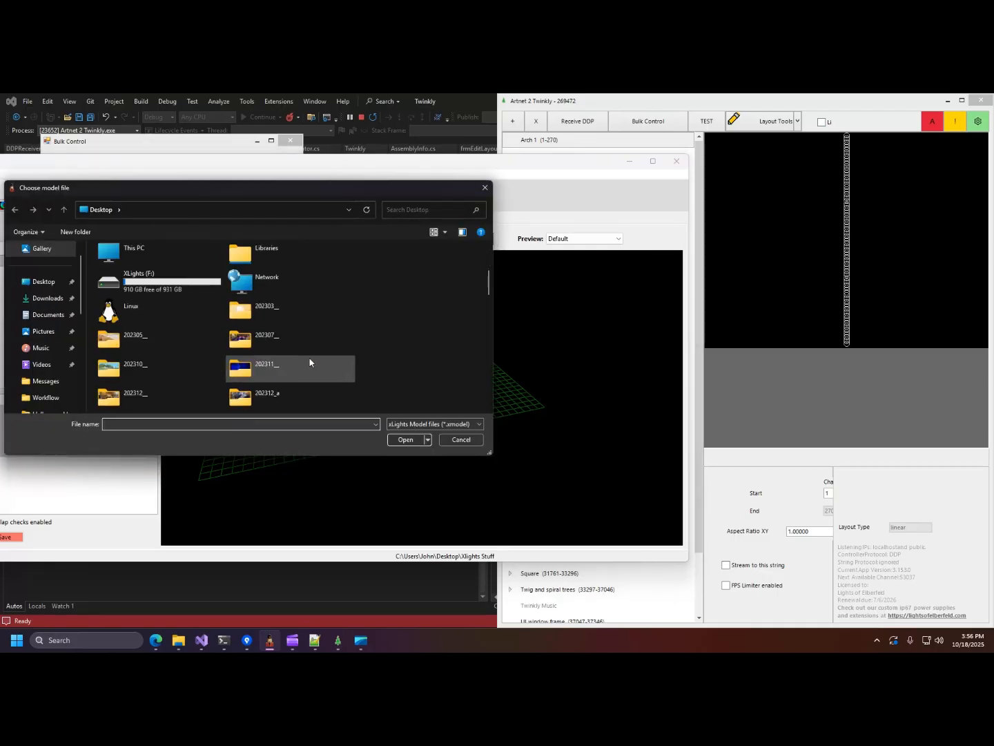
{"action": "scroll", "coordinate": [319, 356], "scroll_direction": "down", "scroll_amount": 8}
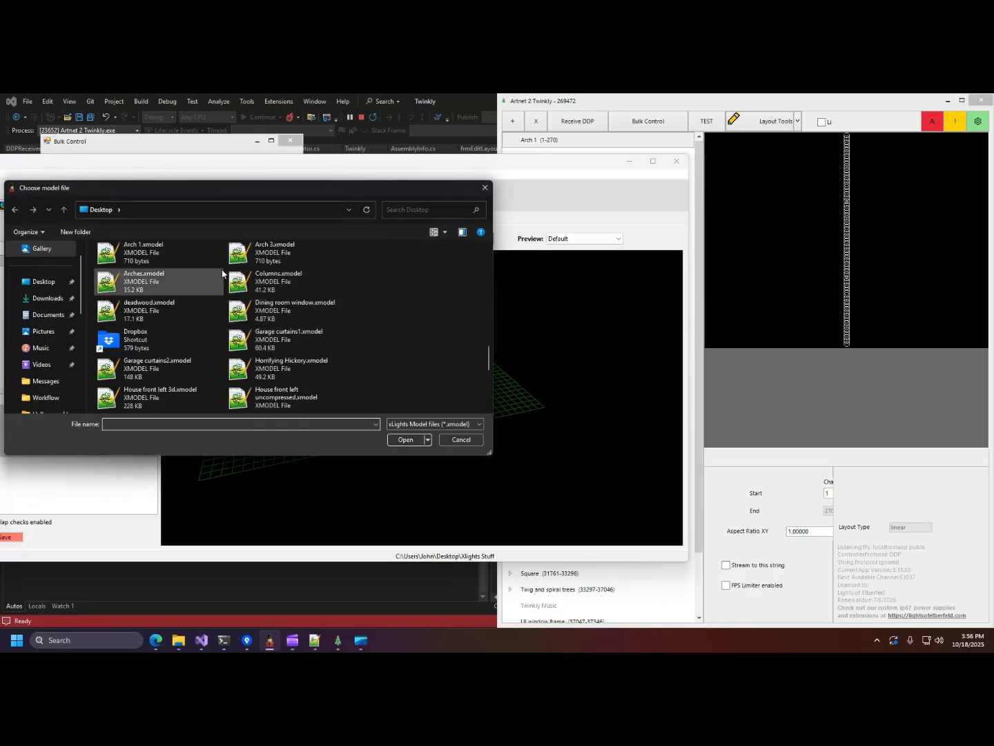
{"action": "left_click", "coordinate": [252, 264]}
{"action": "left_click", "coordinate": [401, 440]}
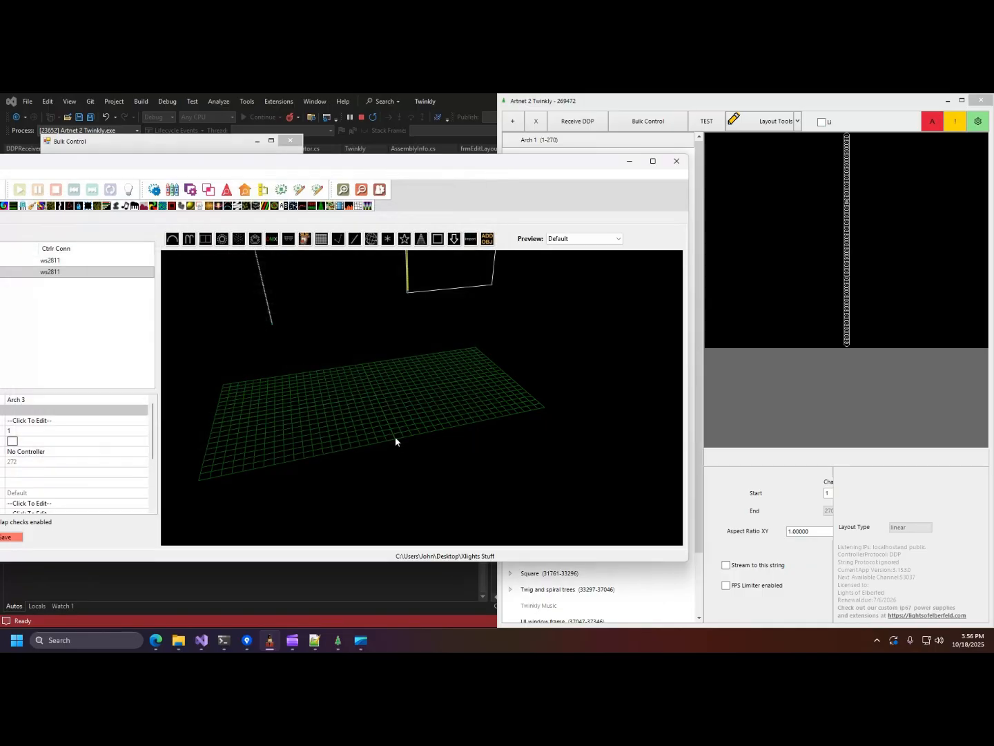
Import Arches.xmodel from the Desktop into the layout and stretch the model horizontally into a wide row of arches
{"action": "left_click", "coordinate": [470, 238]}
{"action": "left_click", "coordinate": [353, 360]}
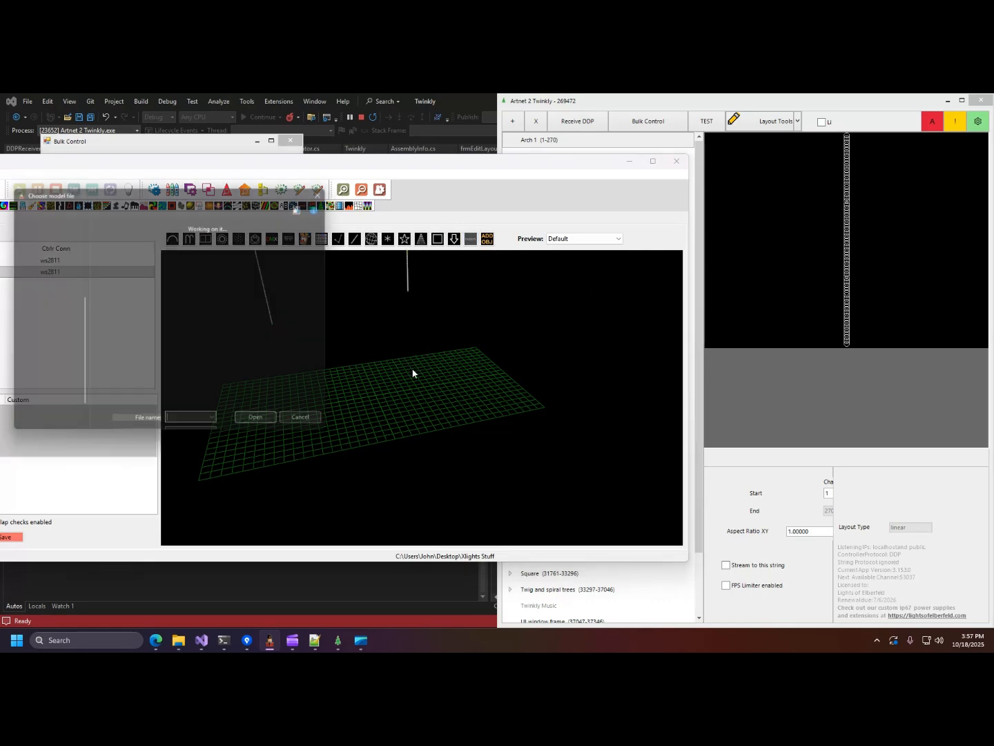
{"action": "scroll", "coordinate": [342, 346], "scroll_direction": "down", "scroll_amount": 5}
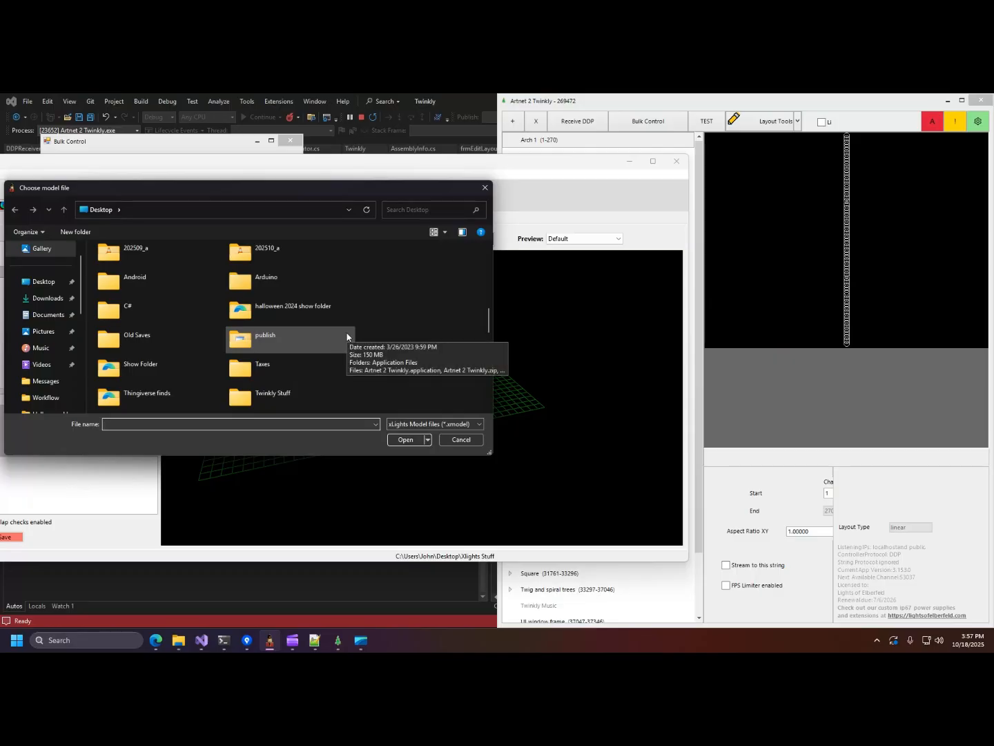
{"action": "scroll", "coordinate": [348, 337], "scroll_direction": "down", "scroll_amount": 5}
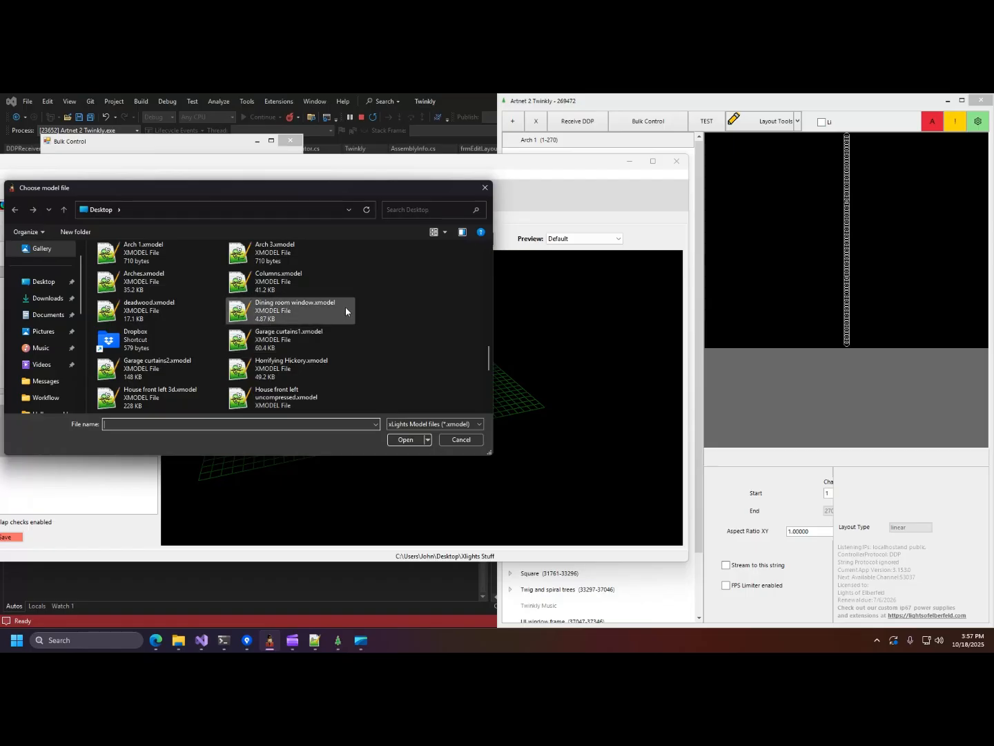
{"action": "left_click", "coordinate": [188, 284]}
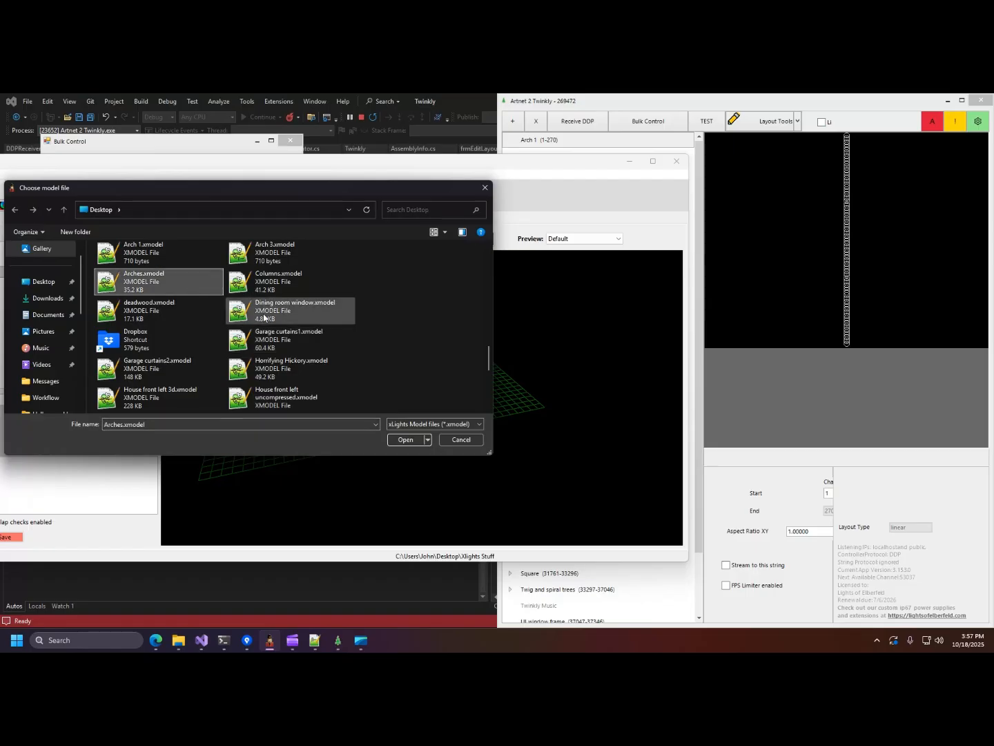
{"action": "left_click", "coordinate": [406, 440]}
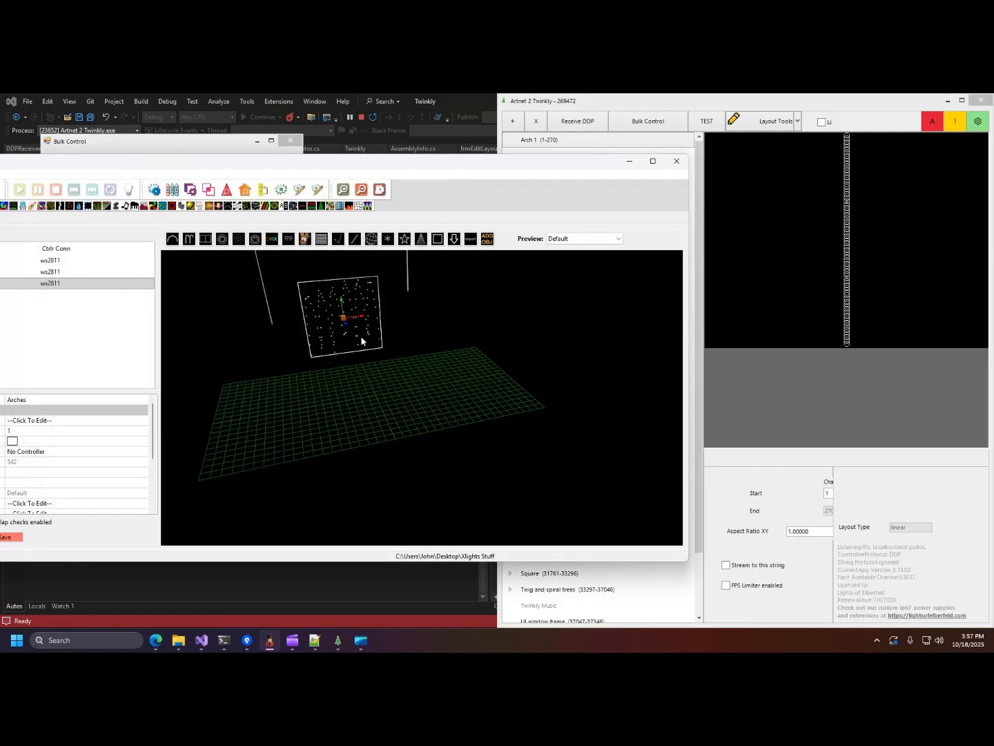
{"action": "left_click_drag", "start_coordinate": [366, 320], "coordinate": [556, 321]}
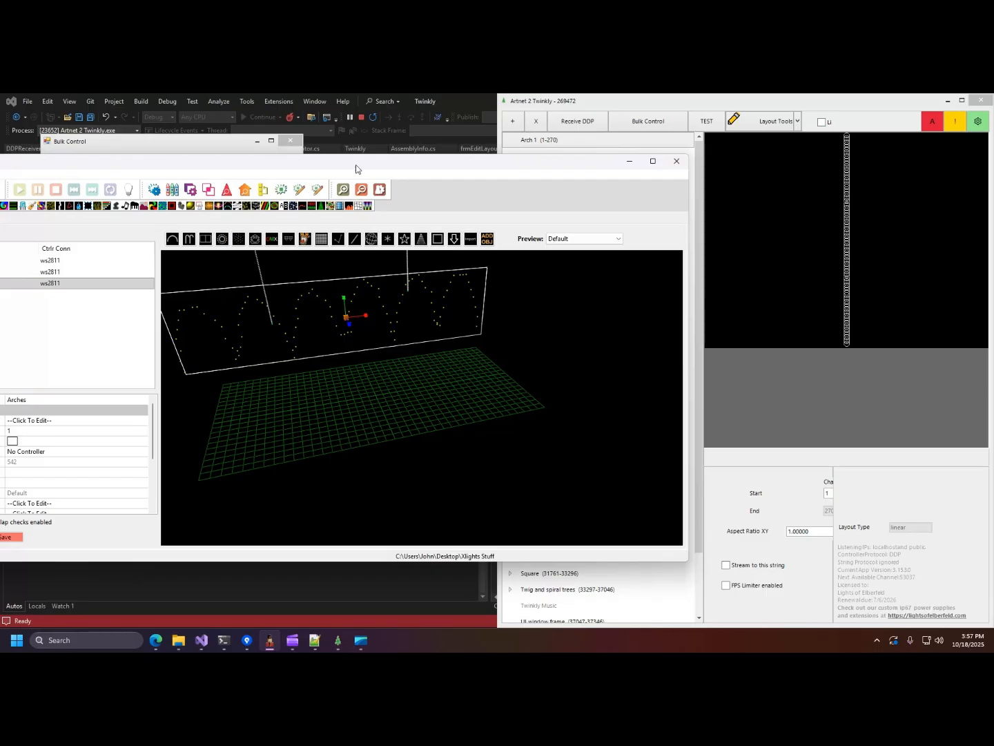
Assign Arch 1, Arch 3 and Arches to Pixel Ports 1, 2 and 3 of the a2t controller
{"action": "left_click_drag", "start_coordinate": [356, 166], "coordinate": [584, 176]}
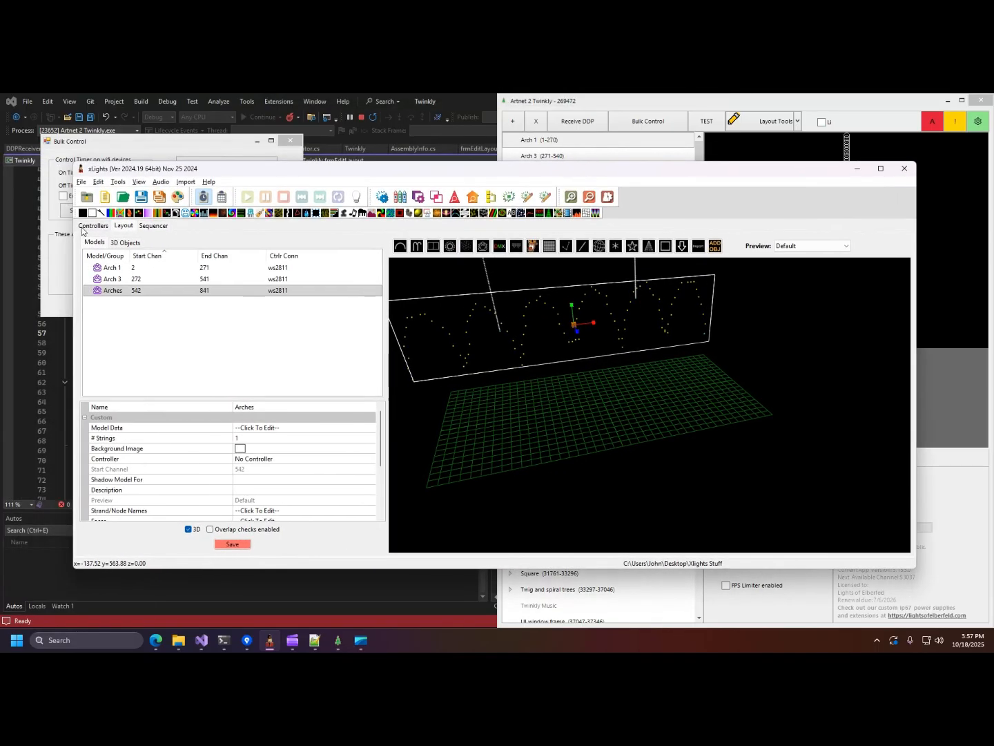
{"action": "left_click", "coordinate": [92, 225]}
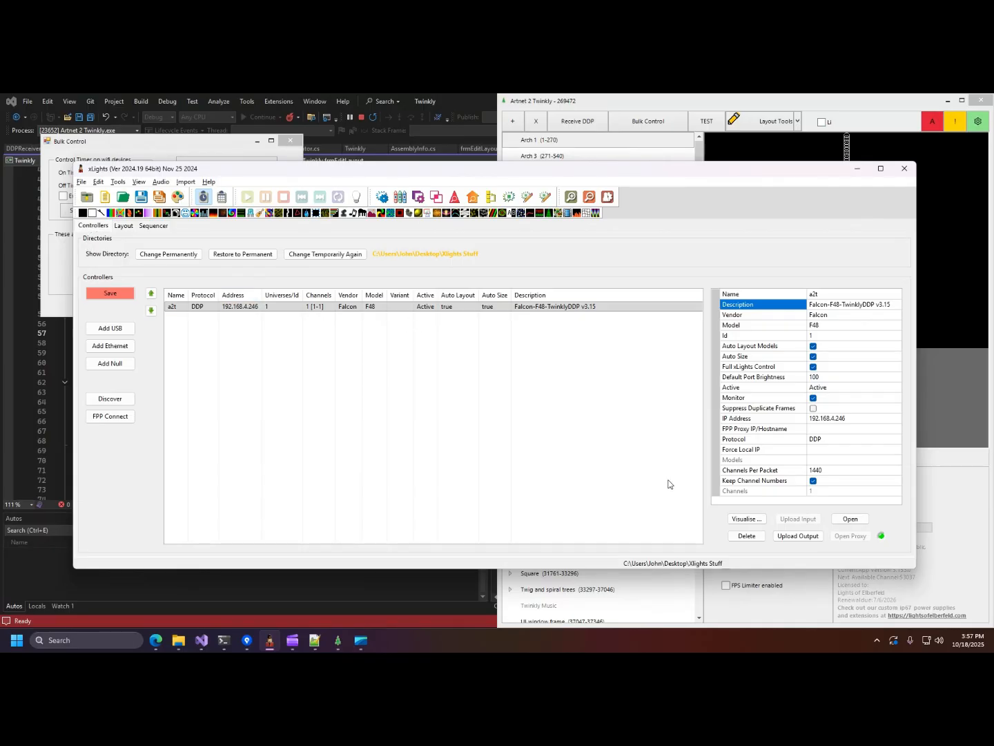
{"action": "left_click", "coordinate": [744, 519]}
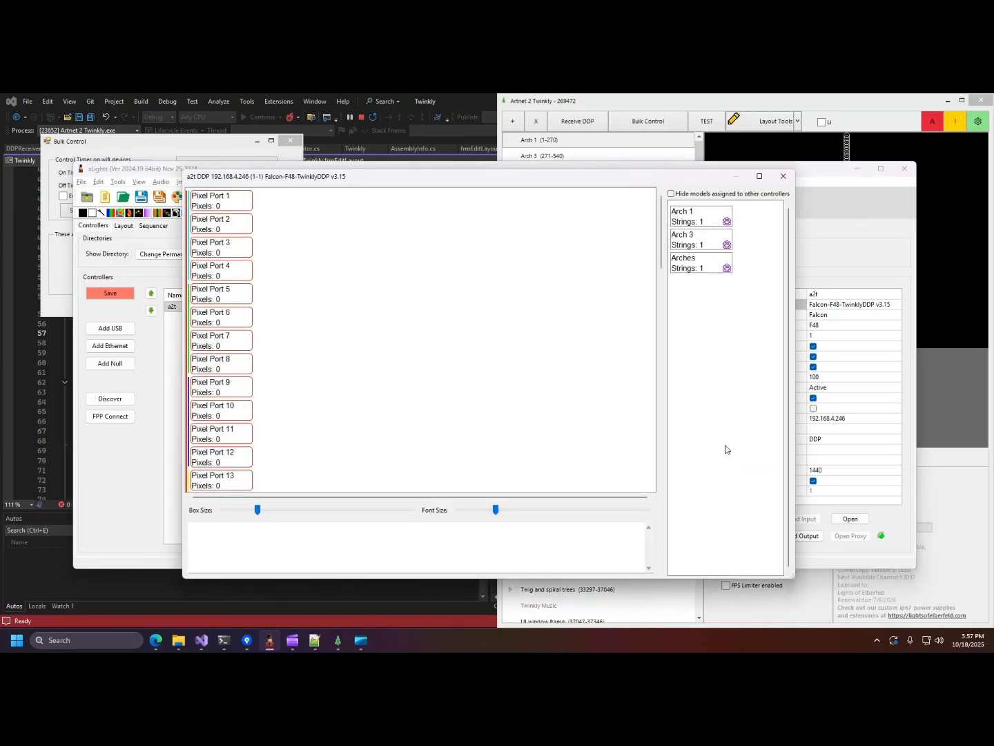
{"action": "left_click_drag", "start_coordinate": [687, 216], "coordinate": [221, 201]}
{"action": "left_click_drag", "start_coordinate": [493, 200], "coordinate": [495, 200]}
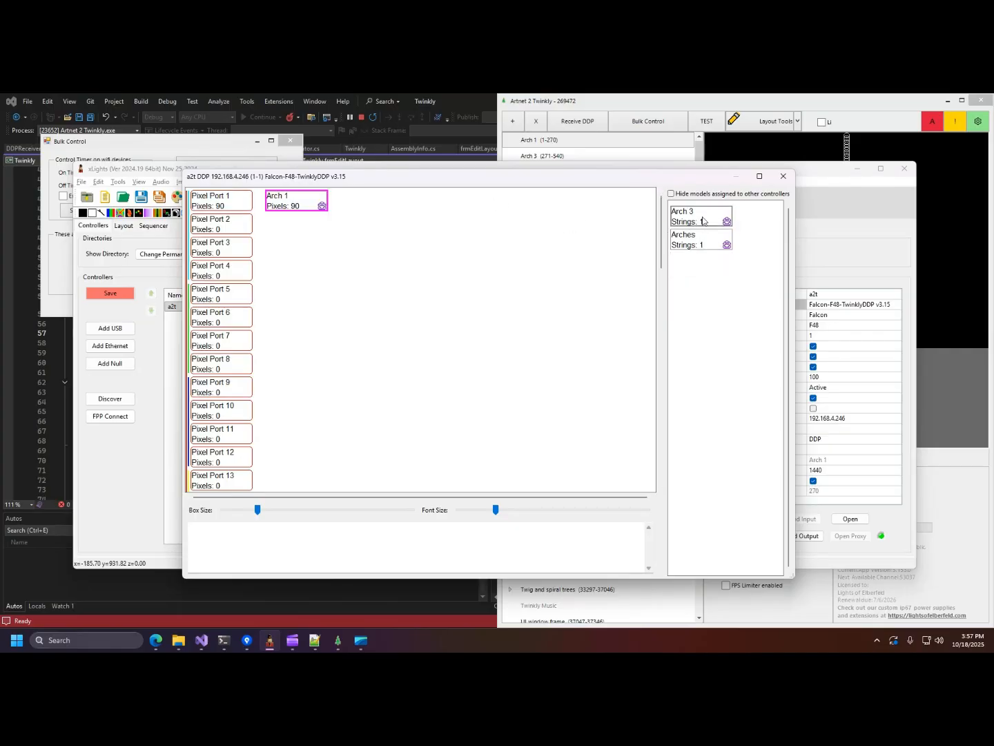
{"action": "left_click_drag", "start_coordinate": [702, 220], "coordinate": [514, 230]}
{"action": "left_click_drag", "start_coordinate": [694, 218], "coordinate": [462, 247]}
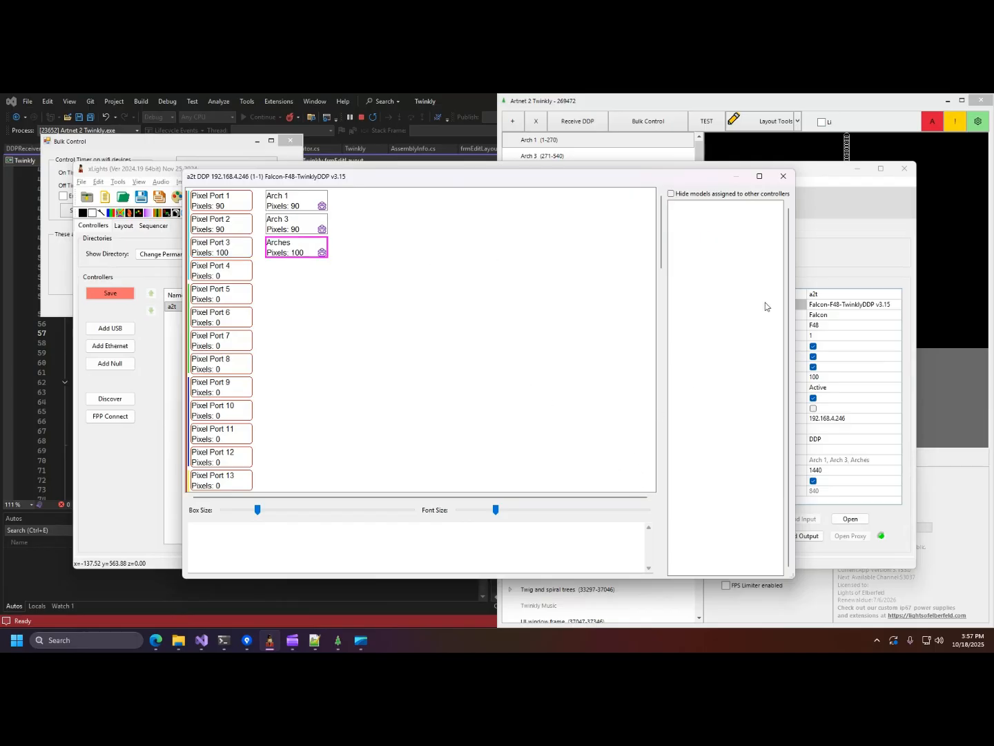
{"action": "left_click", "coordinate": [783, 177]}
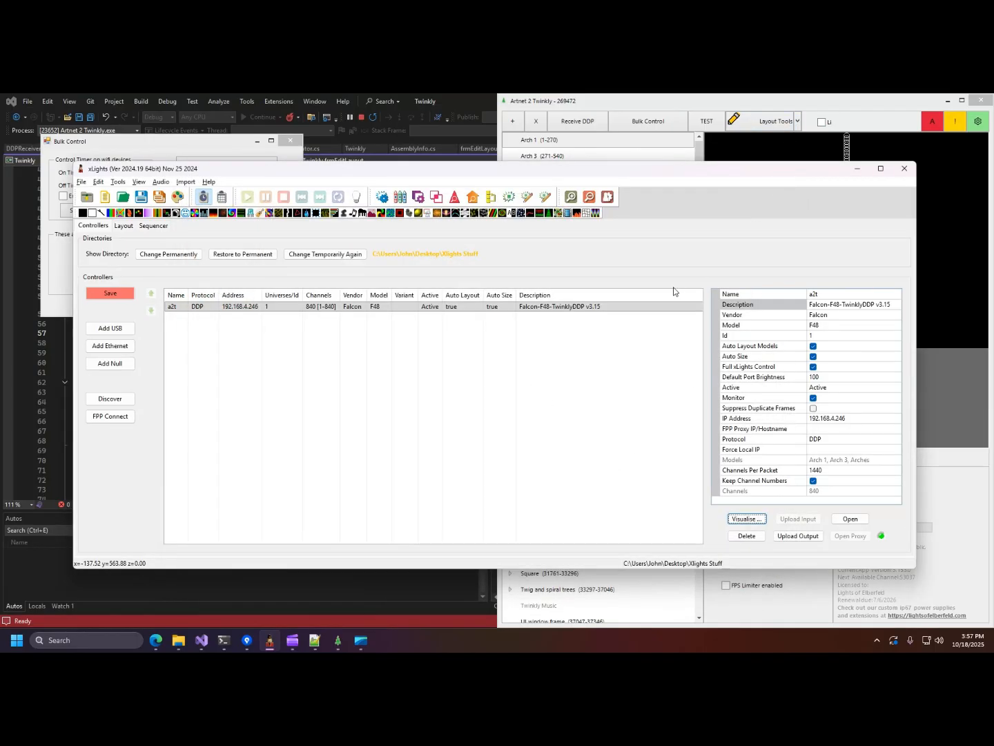
Compare the channel ranges of the three layout models with the device channels listed in Artnet 2 Twinkly
{"action": "left_click", "coordinate": [123, 226]}
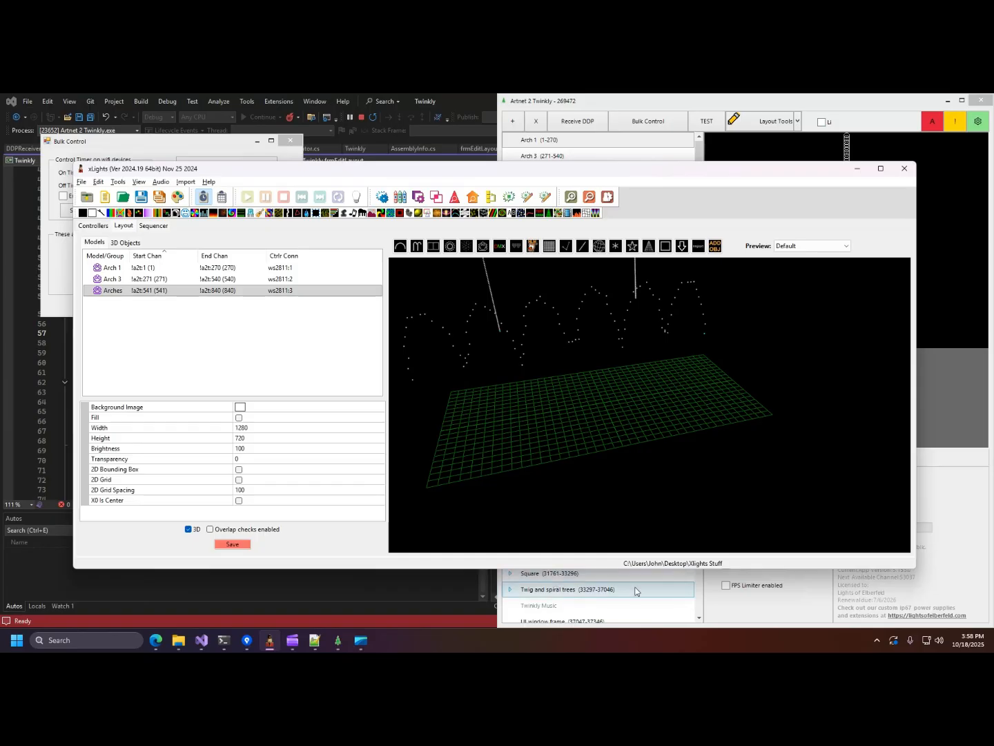
{"action": "left_click", "coordinate": [720, 609]}
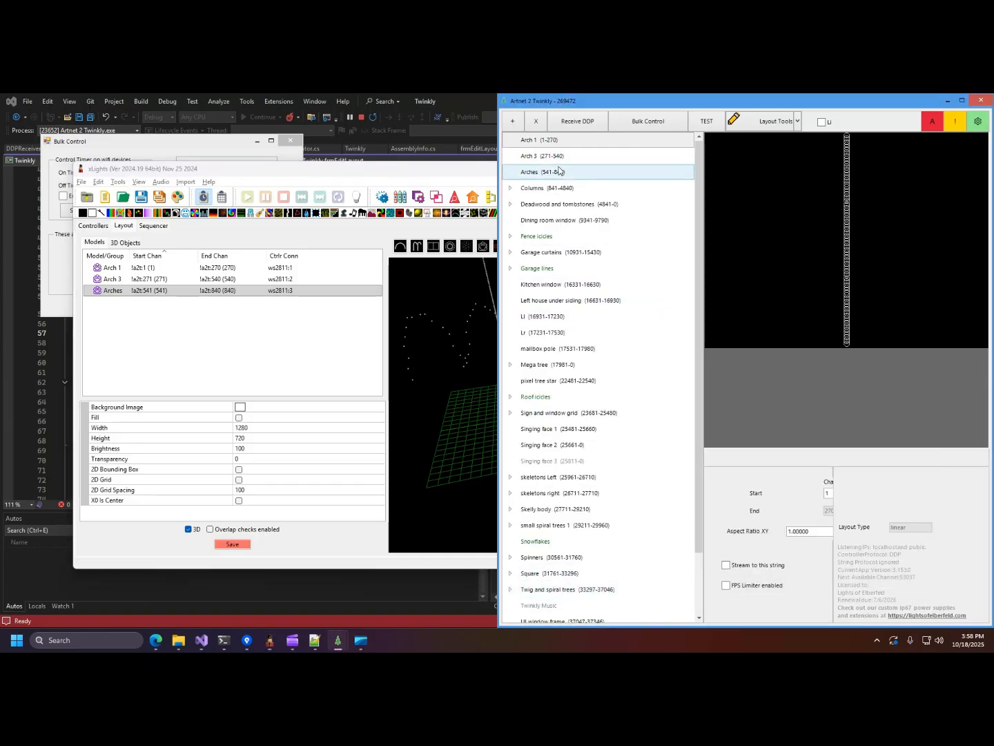
{"action": "left_click", "coordinate": [305, 367]}
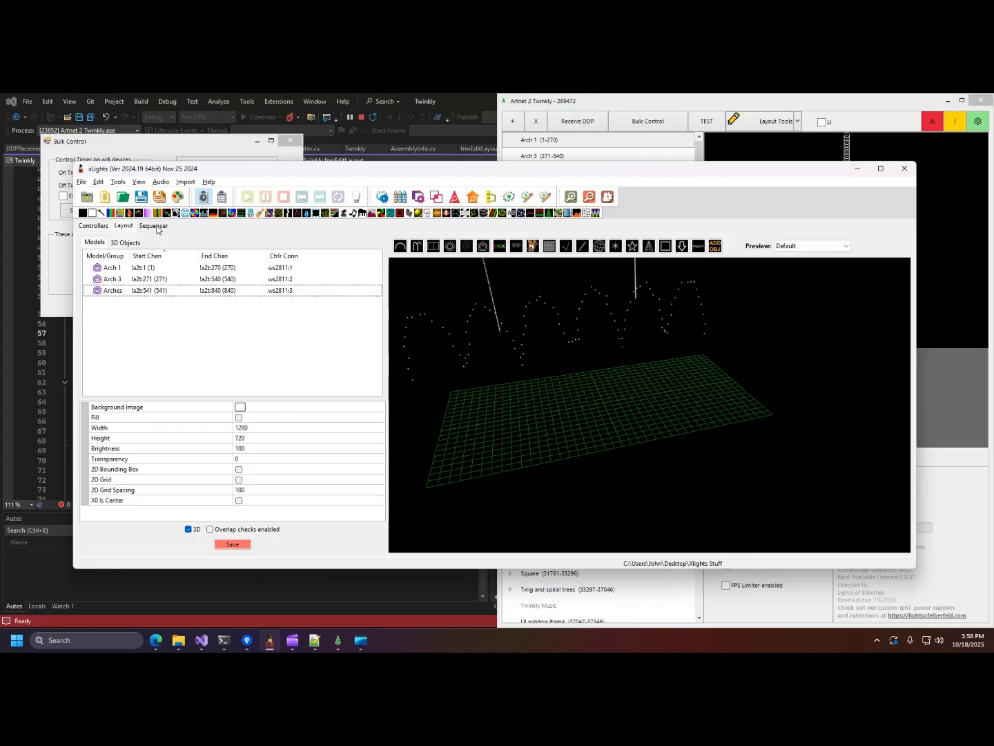
Create a new 20fps (50ms) animation sequence in xLights, discarding the unsaved changes to the open sequence
{"action": "left_click", "coordinate": [145, 228]}
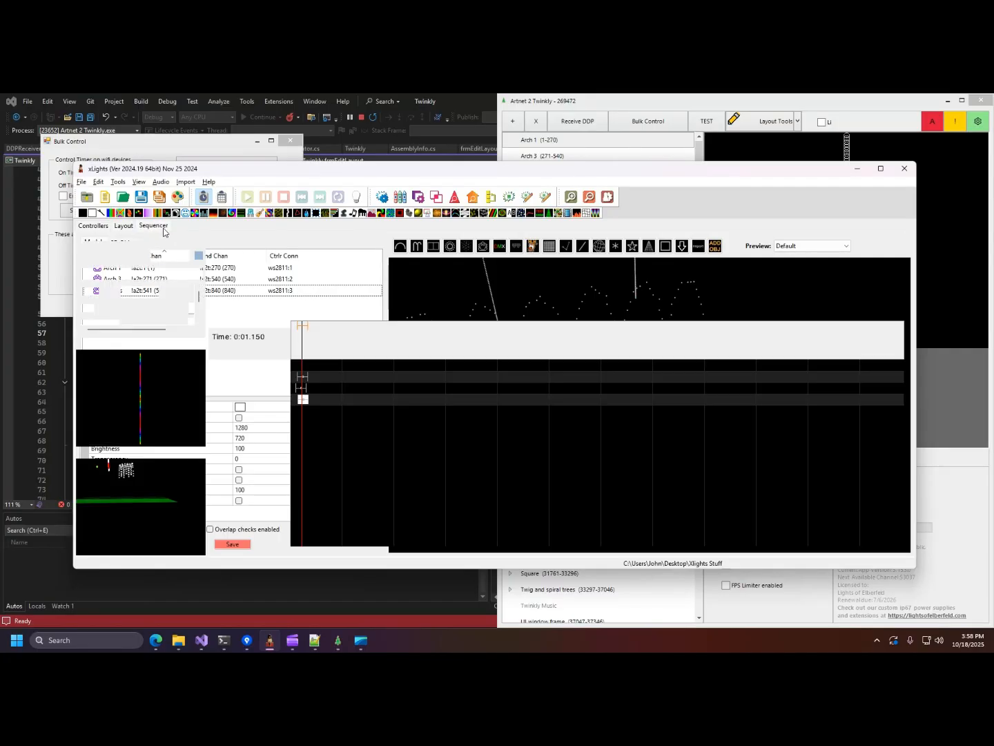
{"action": "left_click", "coordinate": [82, 183]}
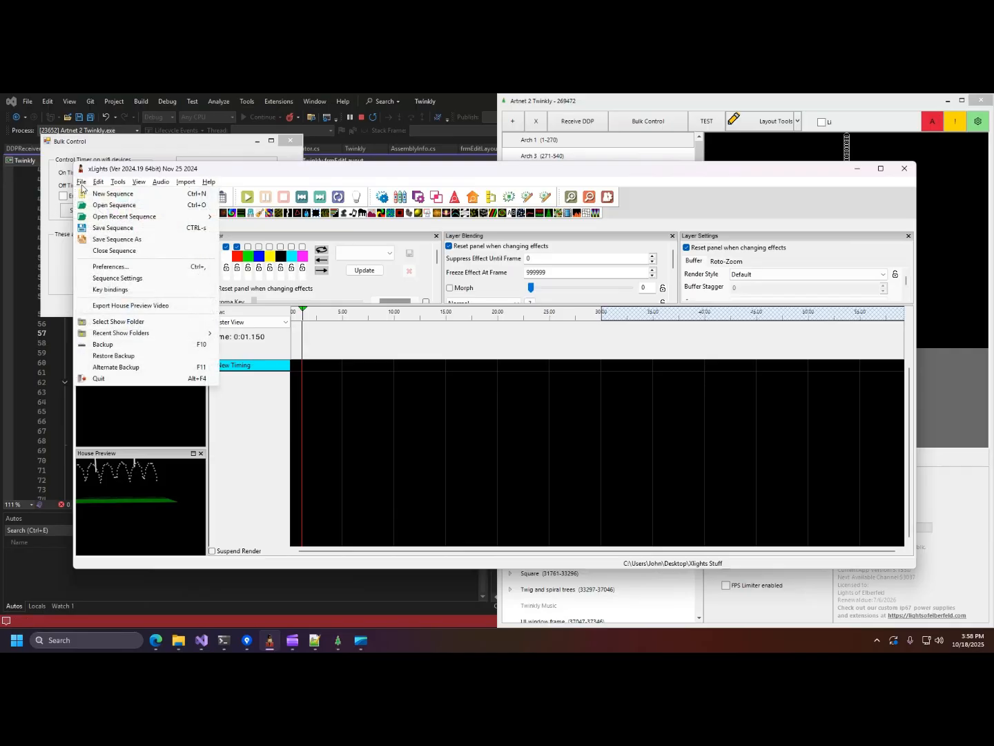
{"action": "left_click", "coordinate": [103, 194]}
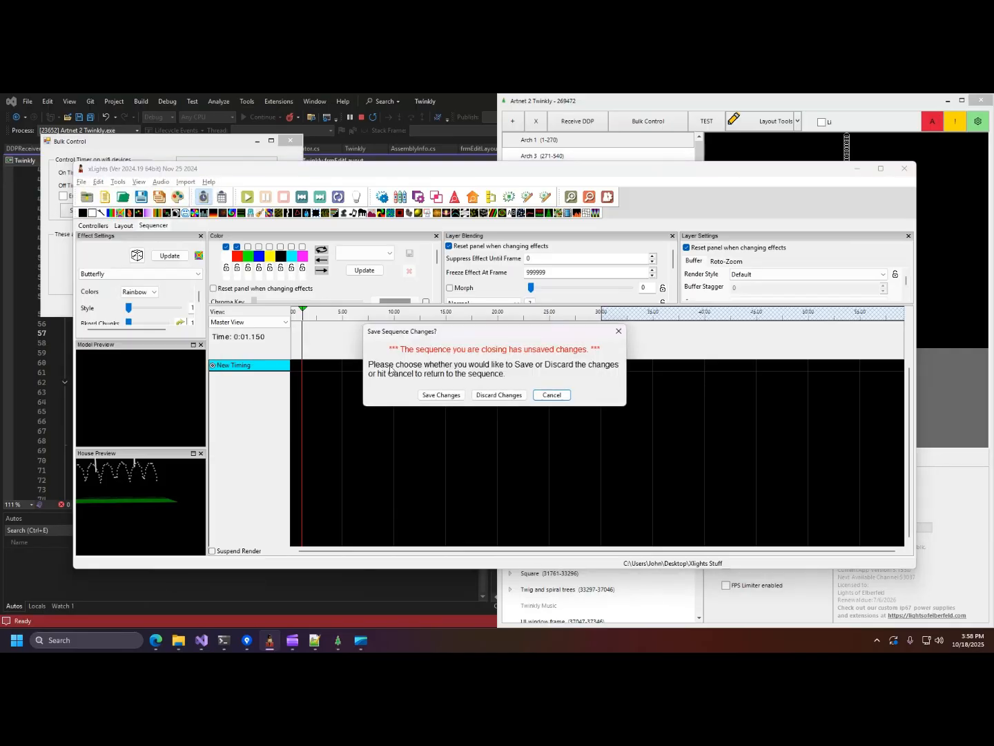
{"action": "left_click", "coordinate": [499, 396]}
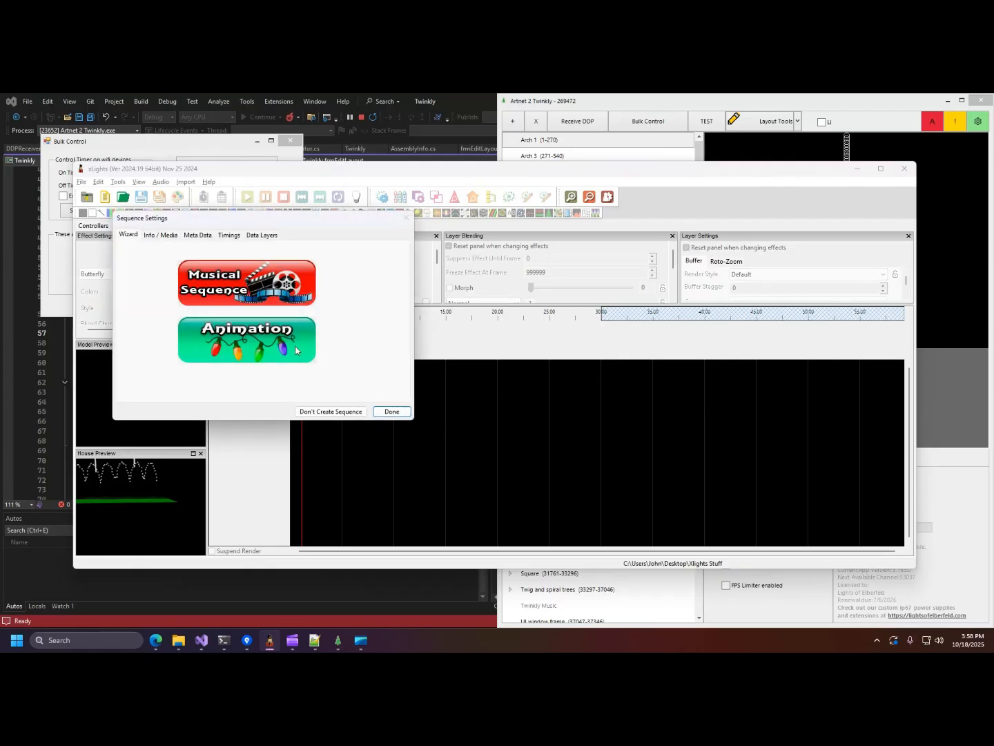
{"action": "left_click", "coordinate": [277, 346]}
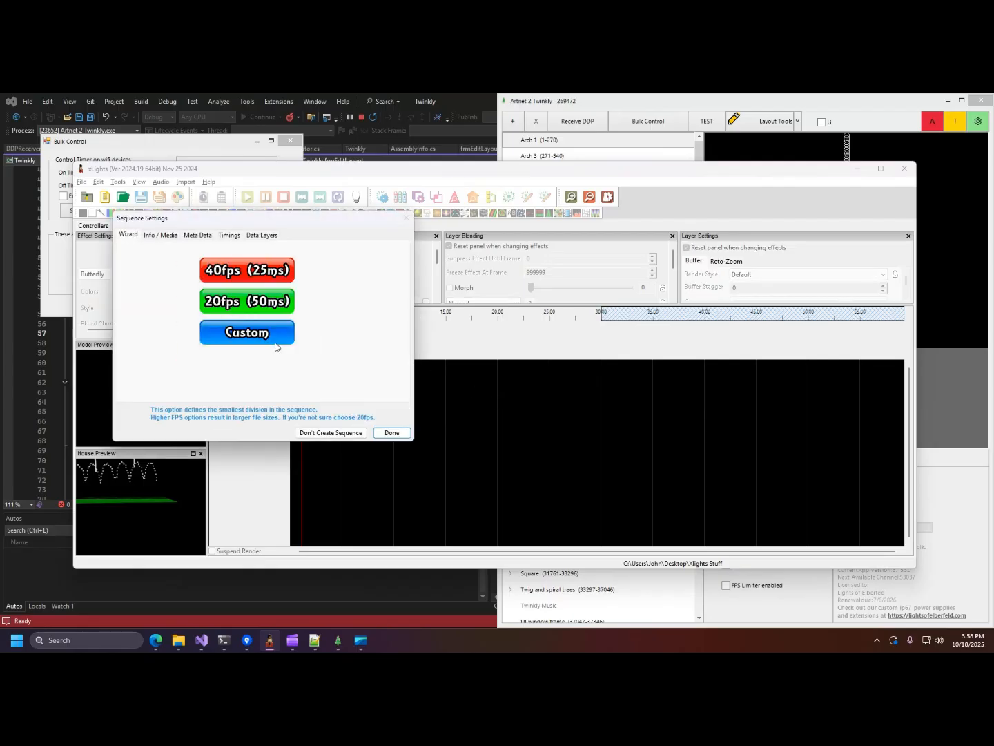
{"action": "left_click", "coordinate": [248, 307]}
{"action": "left_click", "coordinate": [262, 327]}
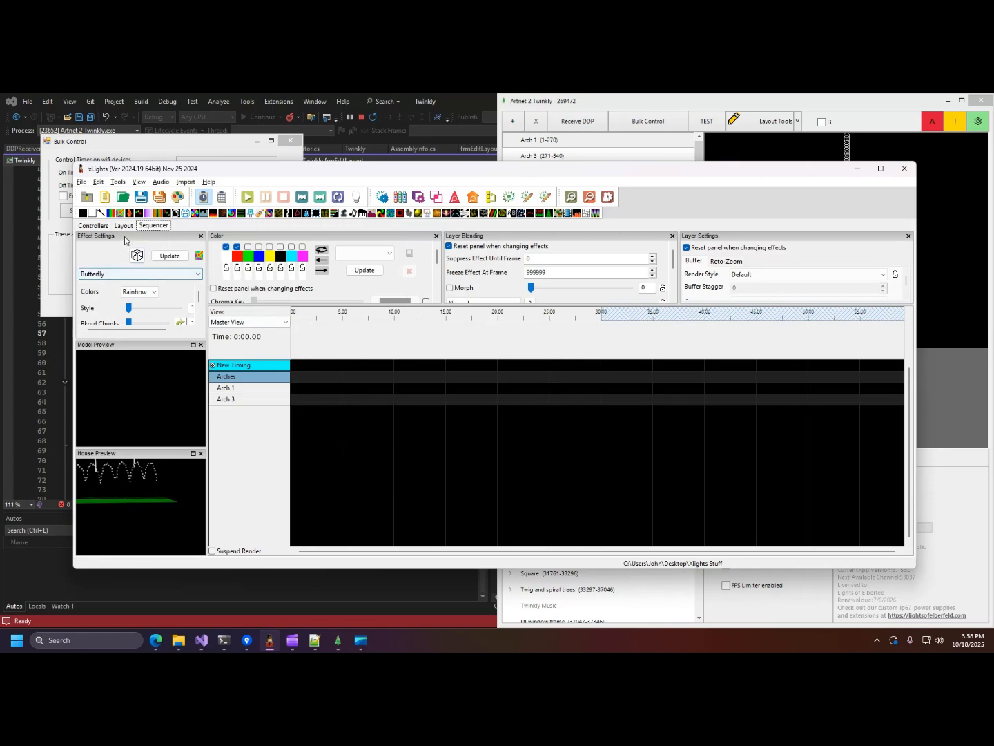
{"action": "left_click", "coordinate": [163, 274]}
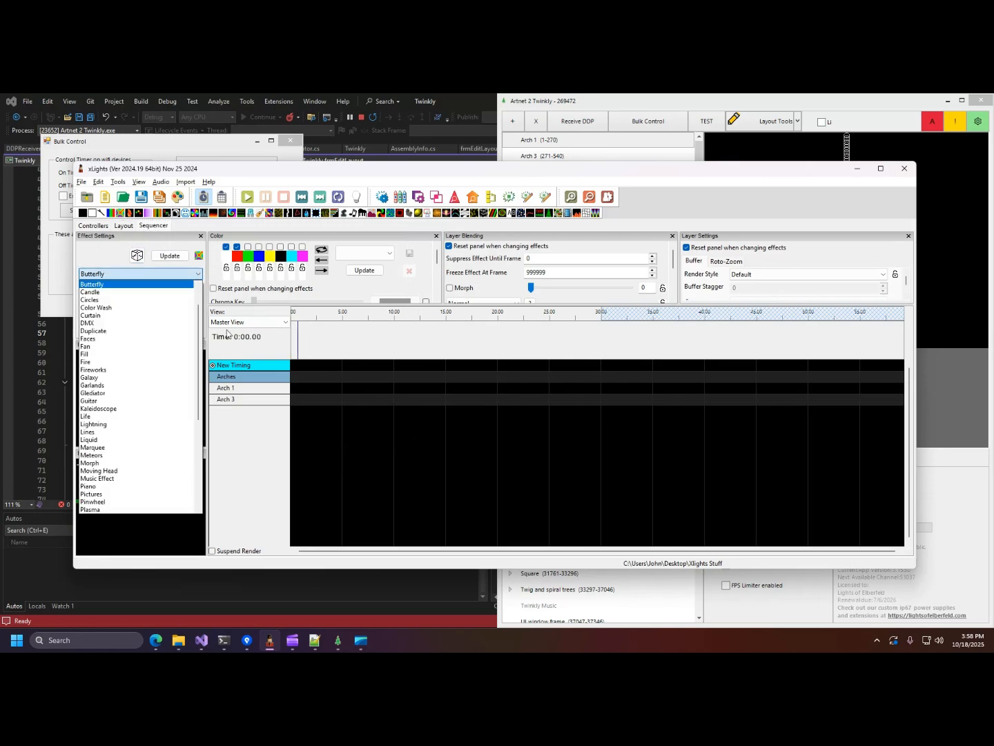
{"action": "left_click_drag", "start_coordinate": [199, 315], "coordinate": [192, 282]}
{"action": "left_click", "coordinate": [91, 246]}
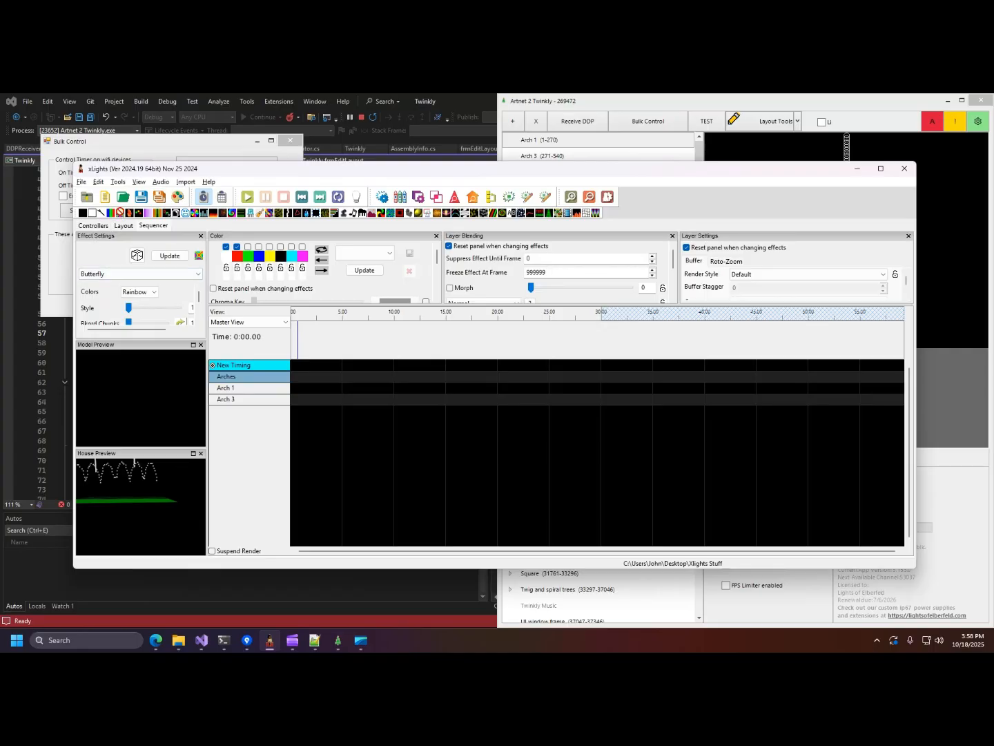
Place a one-second Butterfly effect at about 1.7 s on the Arch 3 row and move it up to the Arches row
{"action": "left_click", "coordinate": [309, 400]}
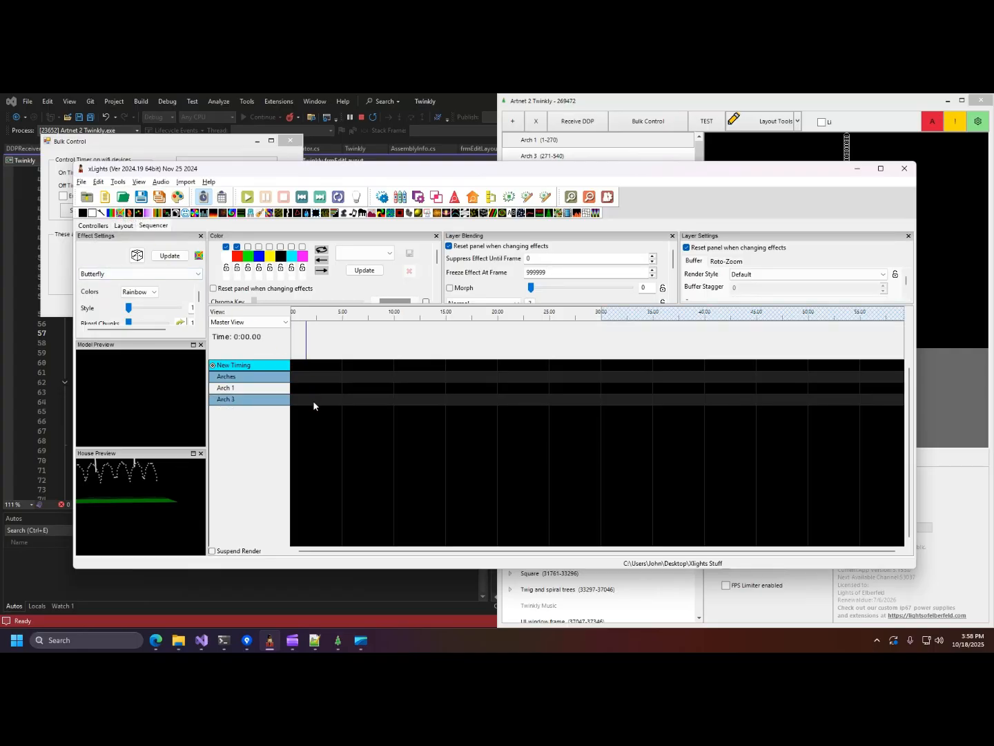
{"action": "left_click_drag", "start_coordinate": [314, 401], "coordinate": [315, 400]}
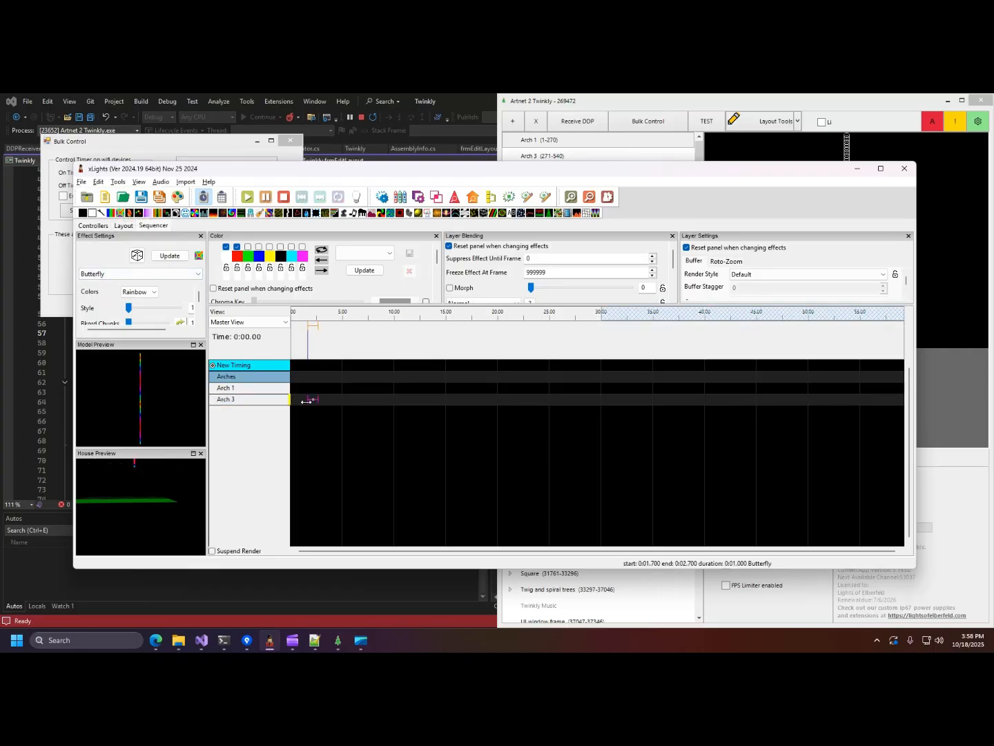
{"action": "left_click", "coordinate": [110, 214]}
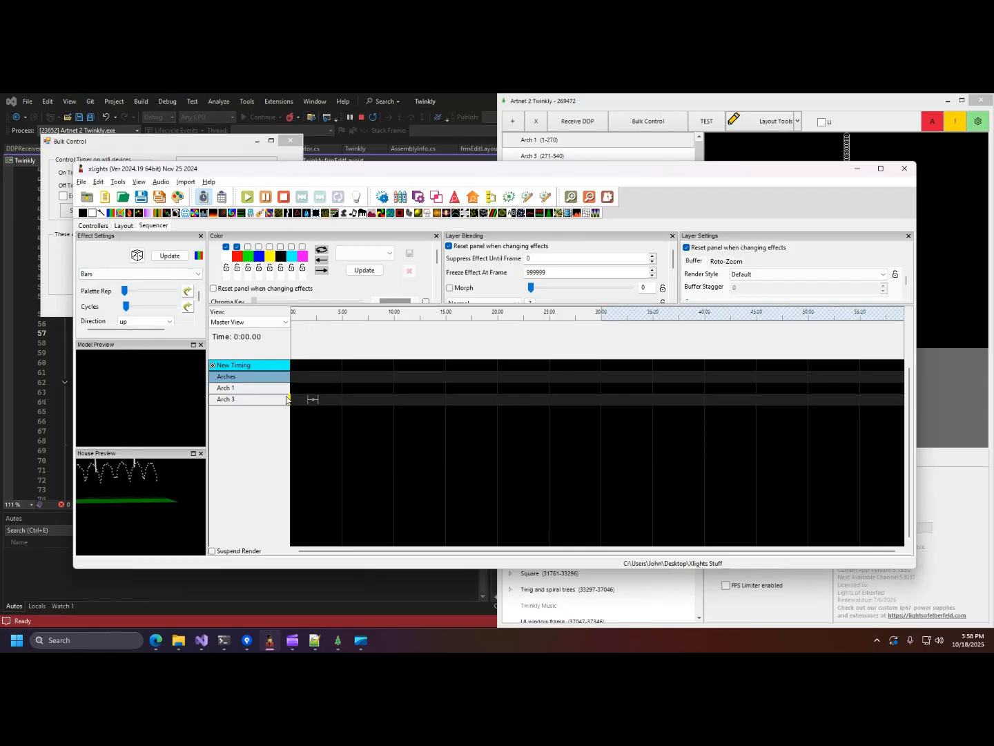
{"action": "left_click", "coordinate": [313, 400]}
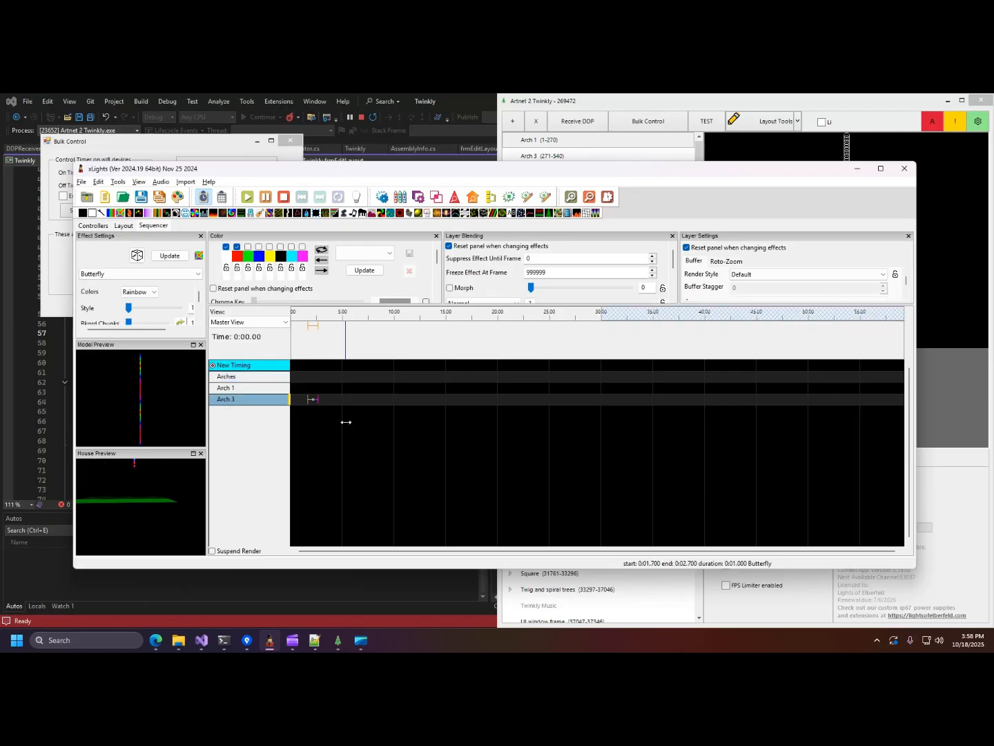
{"action": "key", "text": "Up"}
{"action": "key", "text": "Up"}
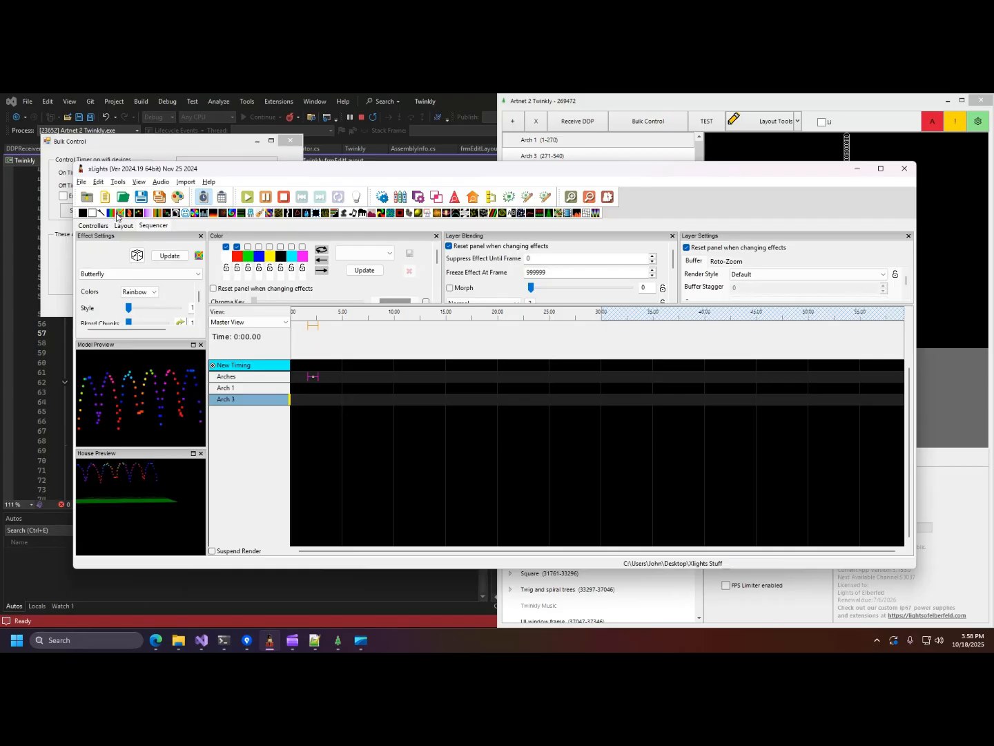
Add a Bars effect to Arch 1 and a Color Wash effect to Arch 3 at about 1.4 s, and preview the Bars effect
{"action": "left_click_drag", "start_coordinate": [113, 216], "coordinate": [312, 389]}
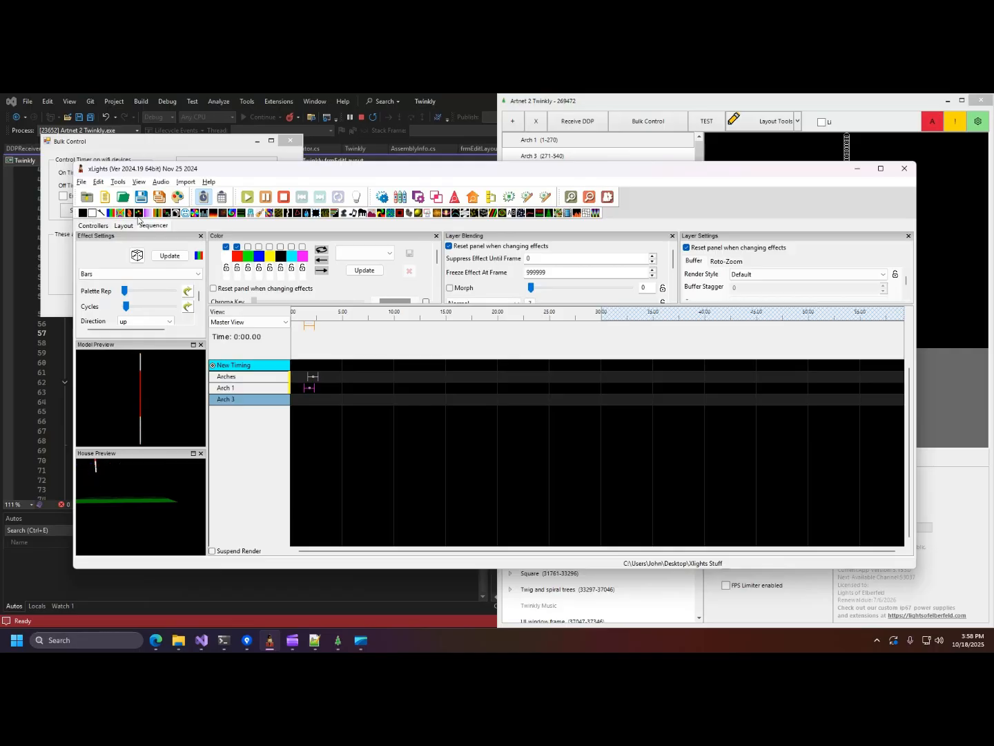
{"action": "left_click_drag", "start_coordinate": [147, 218], "coordinate": [319, 402]}
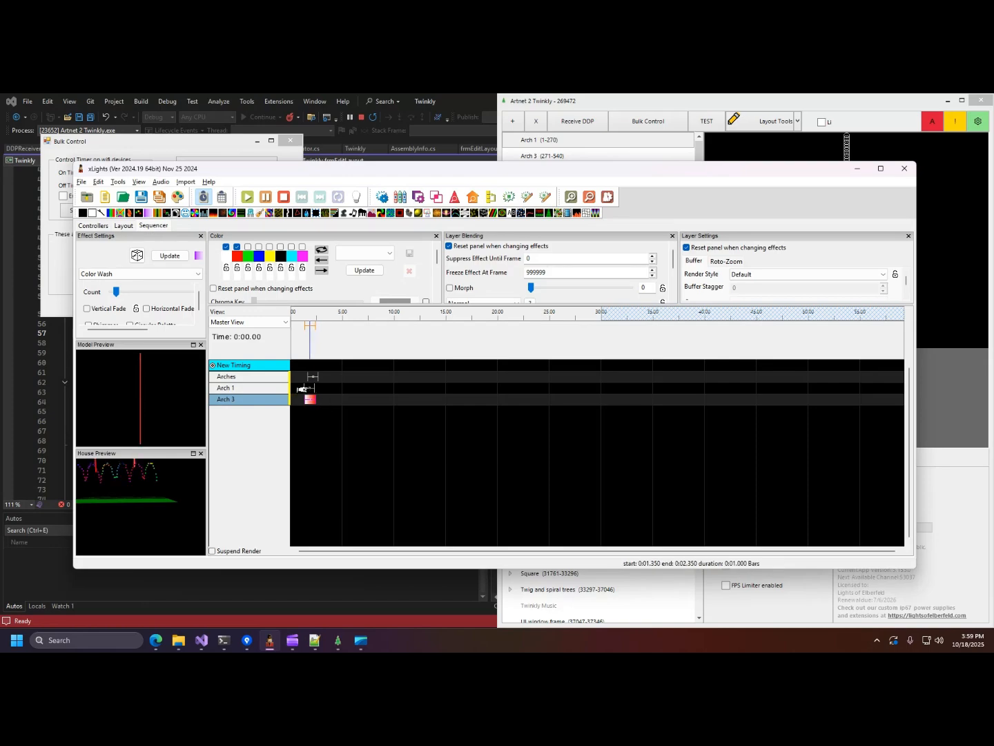
{"action": "left_click", "coordinate": [308, 388]}
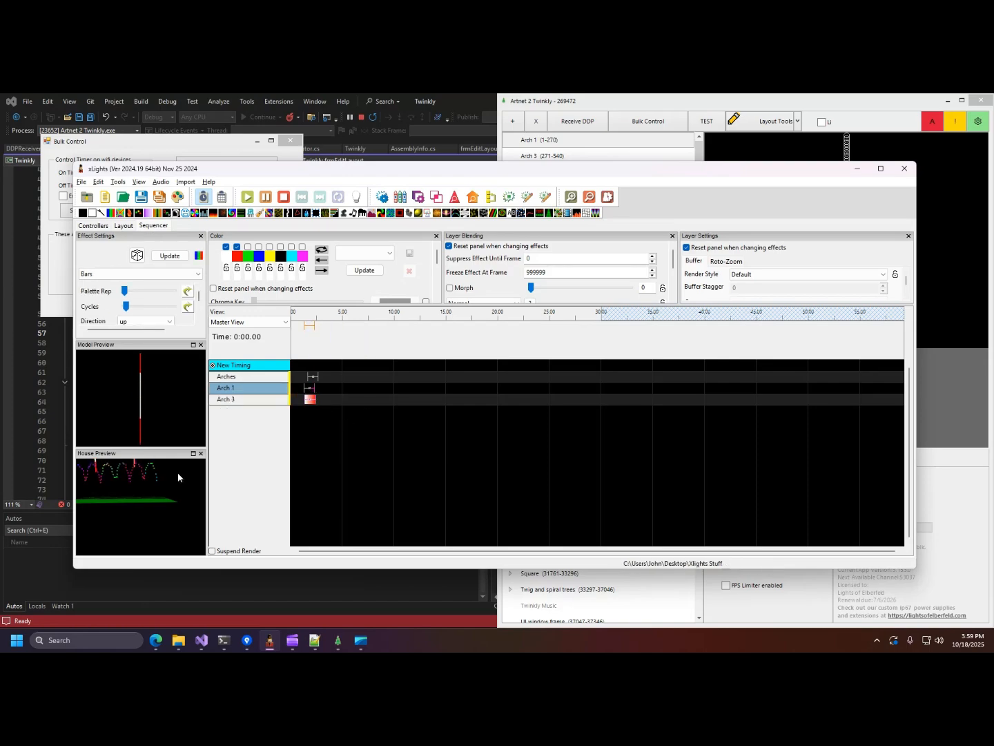
{"action": "scroll", "coordinate": [173, 485], "scroll_direction": "down", "scroll_amount": 8}
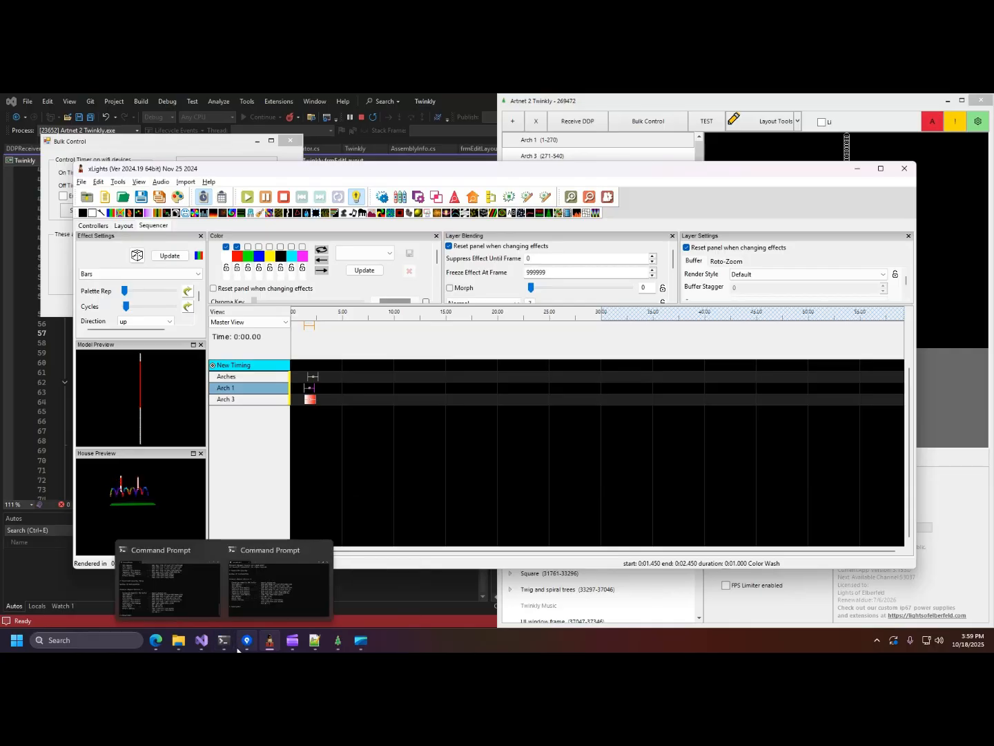
Close the Bulk Control window, switch to Artnet 2 Twinkly and start receiving DDP with Live Preview enabled
{"action": "left_click", "coordinate": [89, 226]}
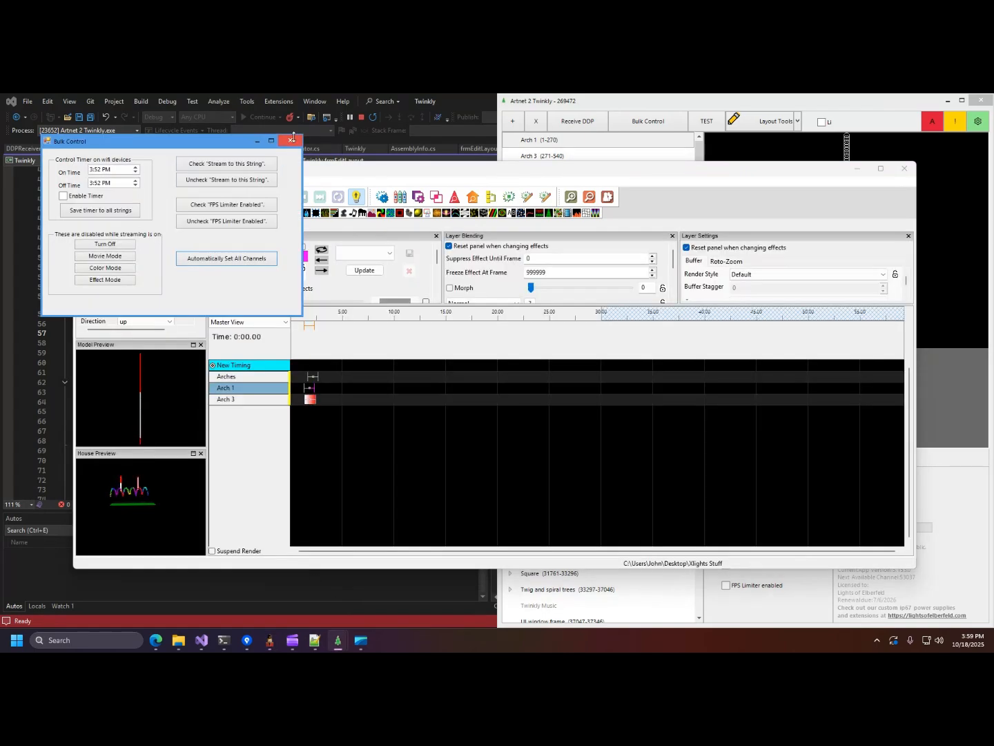
{"action": "left_click", "coordinate": [290, 141]}
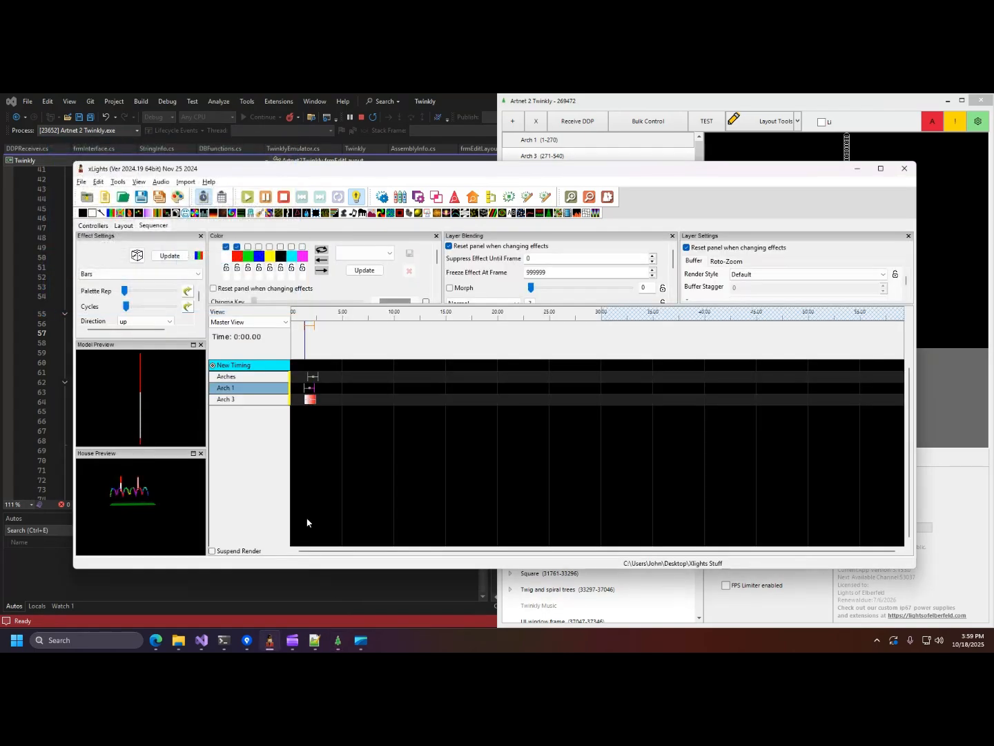
{"action": "left_click", "coordinate": [339, 641]}
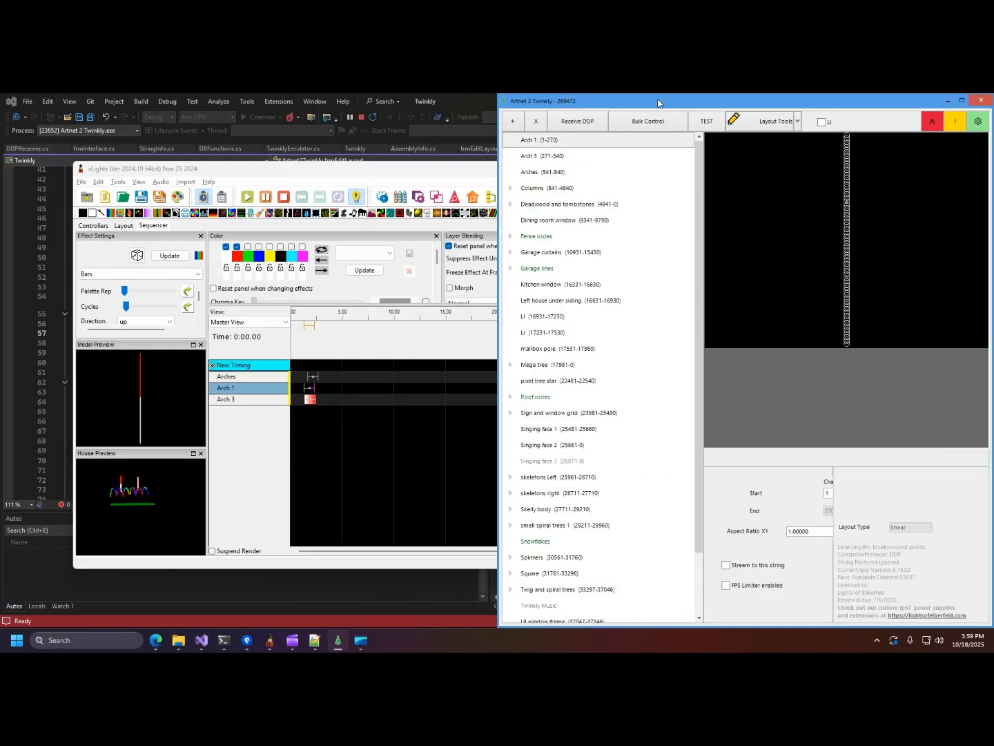
{"action": "left_click", "coordinate": [581, 123]}
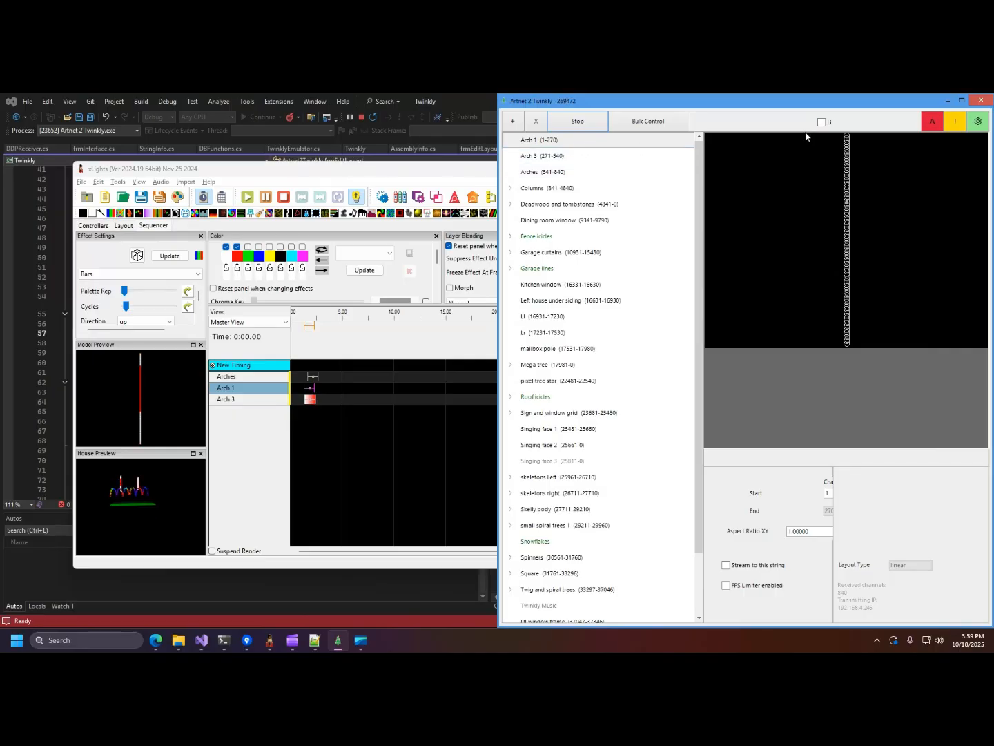
{"action": "left_click", "coordinate": [822, 122]}
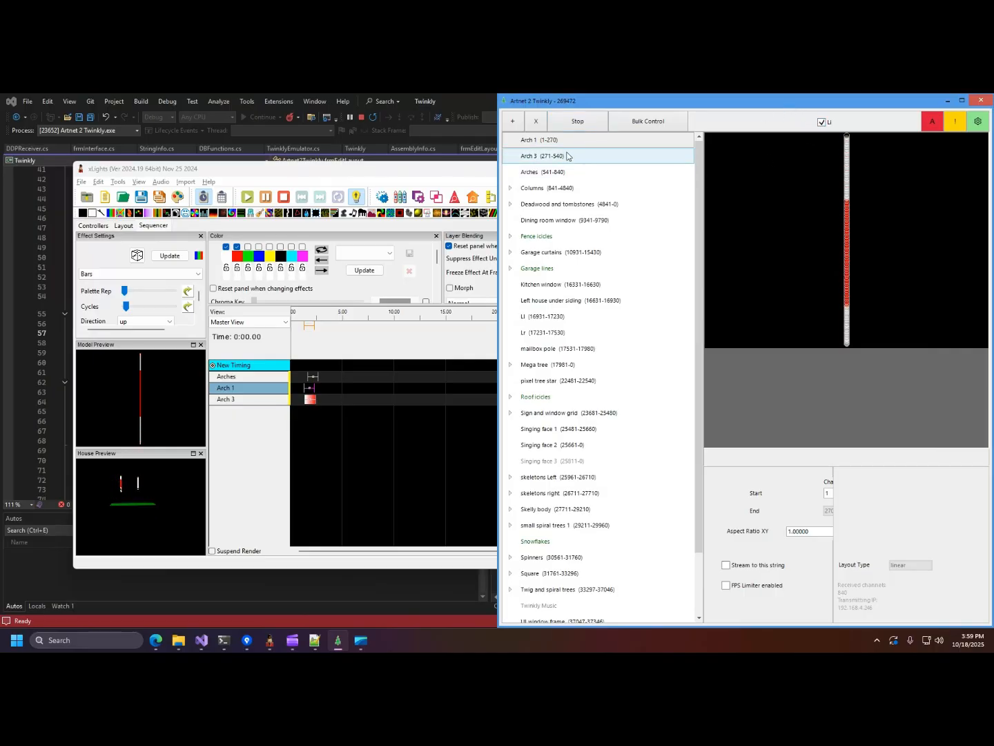
Move the Artnet 2 Twinkly window beside the xLights previews and inspect the live preview of Arch 3 and Arches
{"action": "left_click_drag", "start_coordinate": [711, 105], "coordinate": [392, 212]}
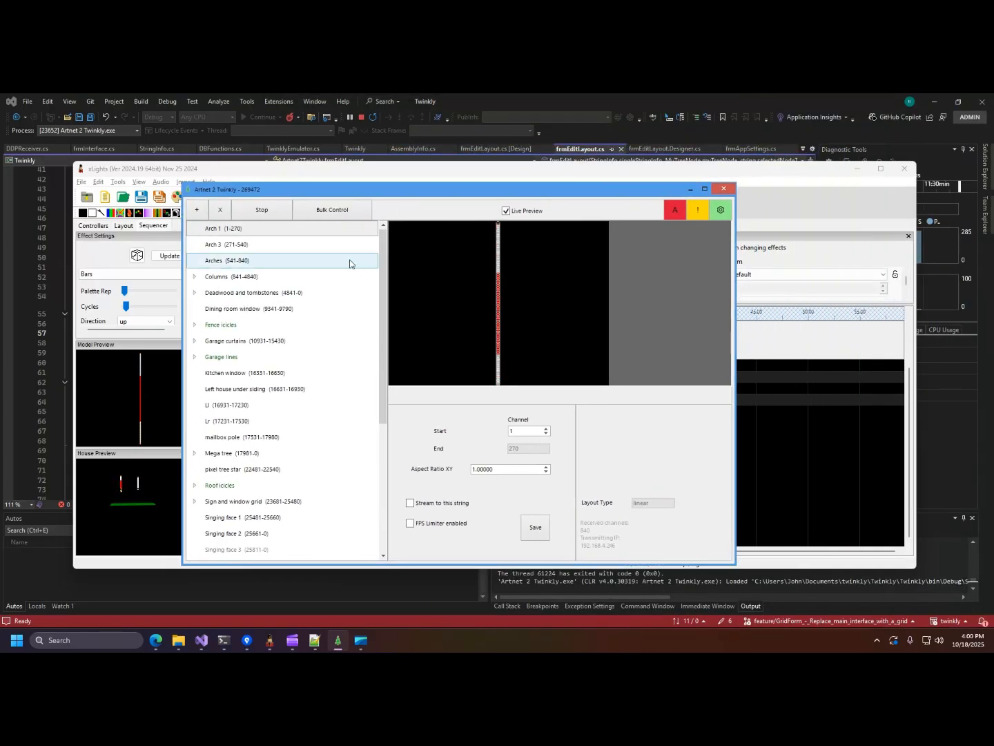
{"action": "left_click", "coordinate": [234, 247]}
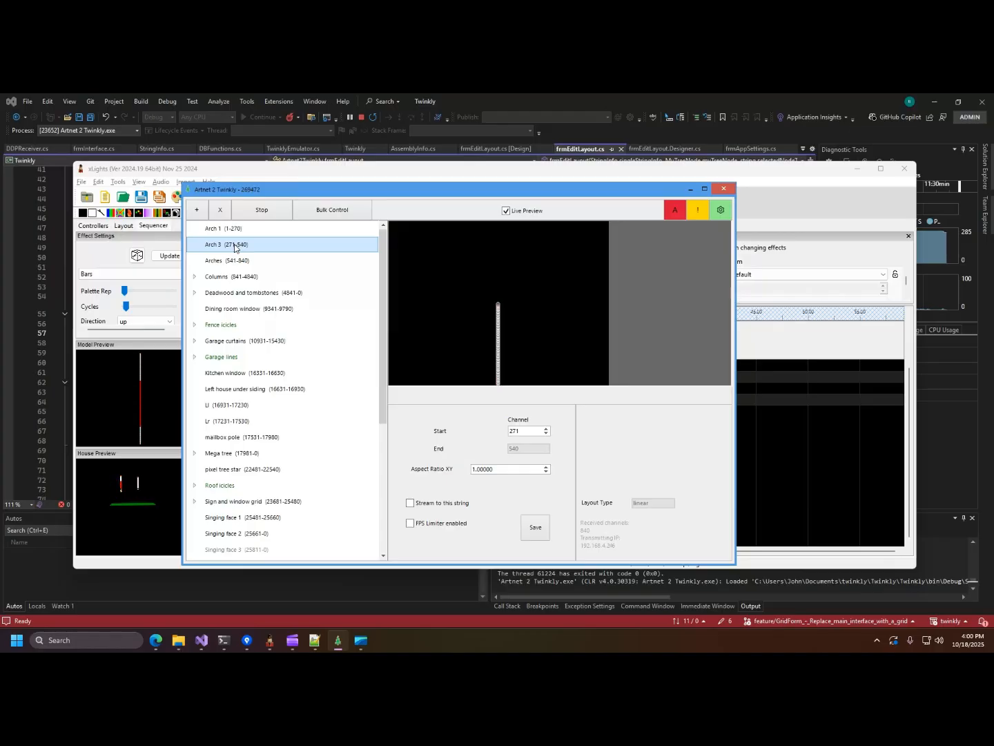
{"action": "left_click", "coordinate": [227, 265]}
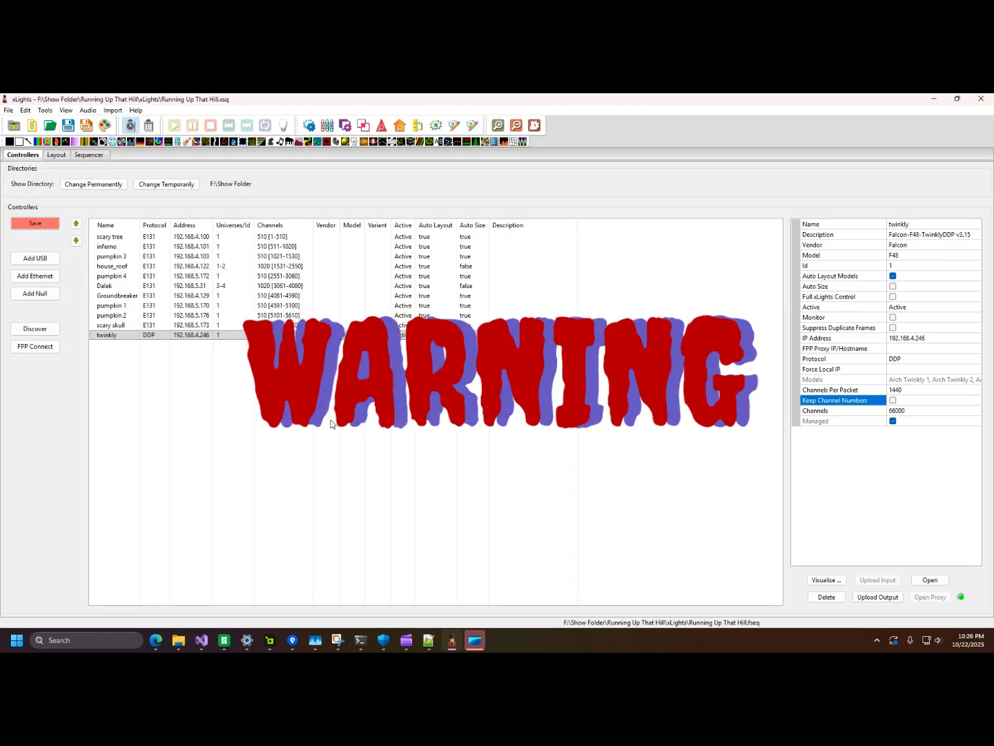
{"action": "mouse_move", "coordinate": [856, 406]}
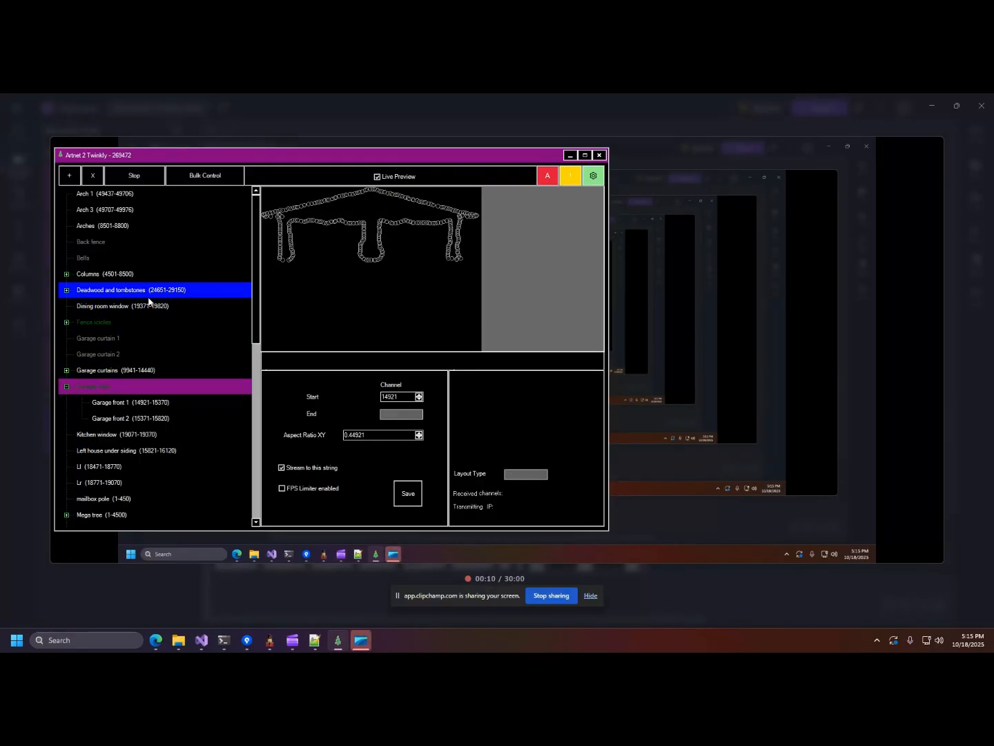
Examine the layout previews of Roof icicles, skeletons Left and skeletons right, comparing the two skeleton groups
{"action": "scroll", "coordinate": [147, 321], "scroll_direction": "down", "scroll_amount": 2}
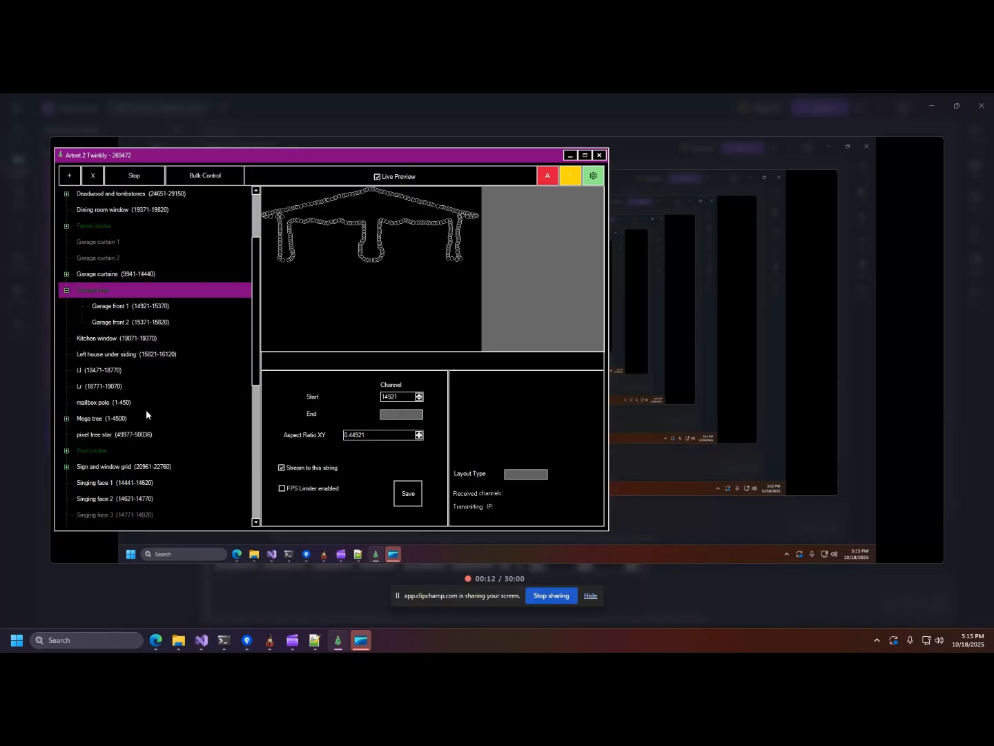
{"action": "left_click", "coordinate": [126, 457]}
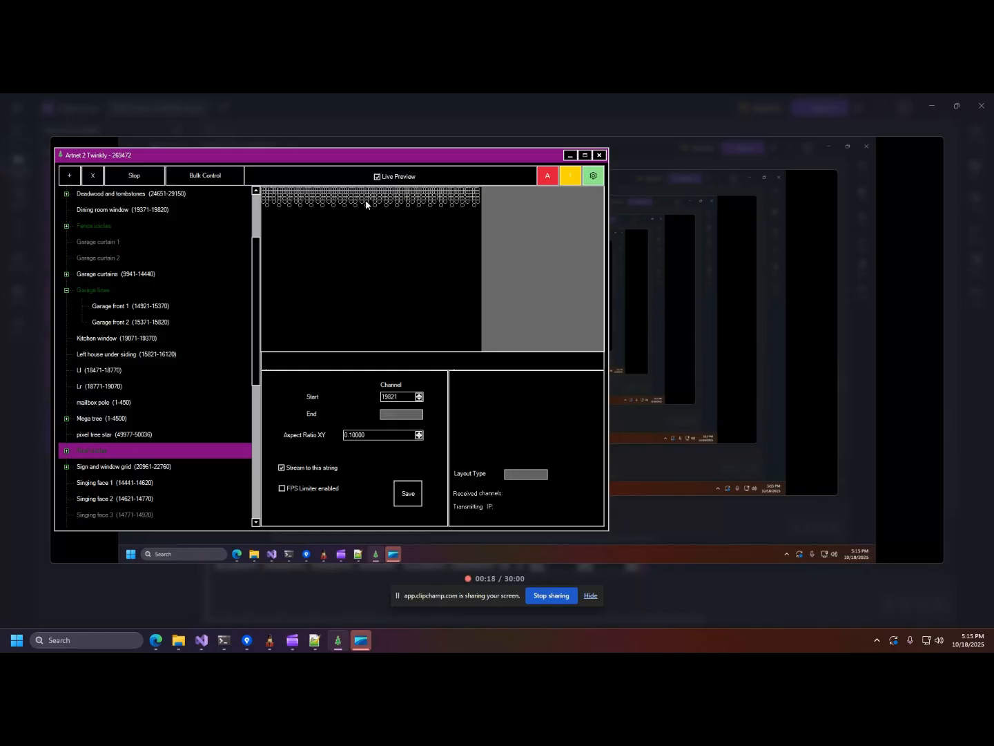
{"action": "scroll", "coordinate": [192, 444], "scroll_direction": "down", "scroll_amount": 2}
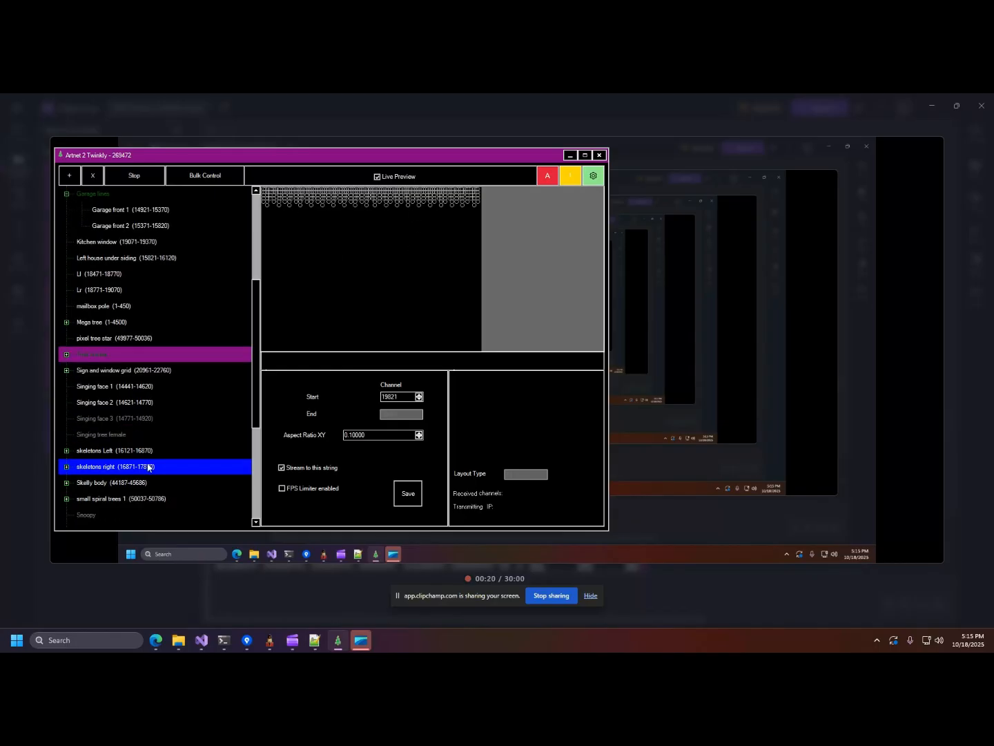
{"action": "left_click", "coordinate": [143, 459]}
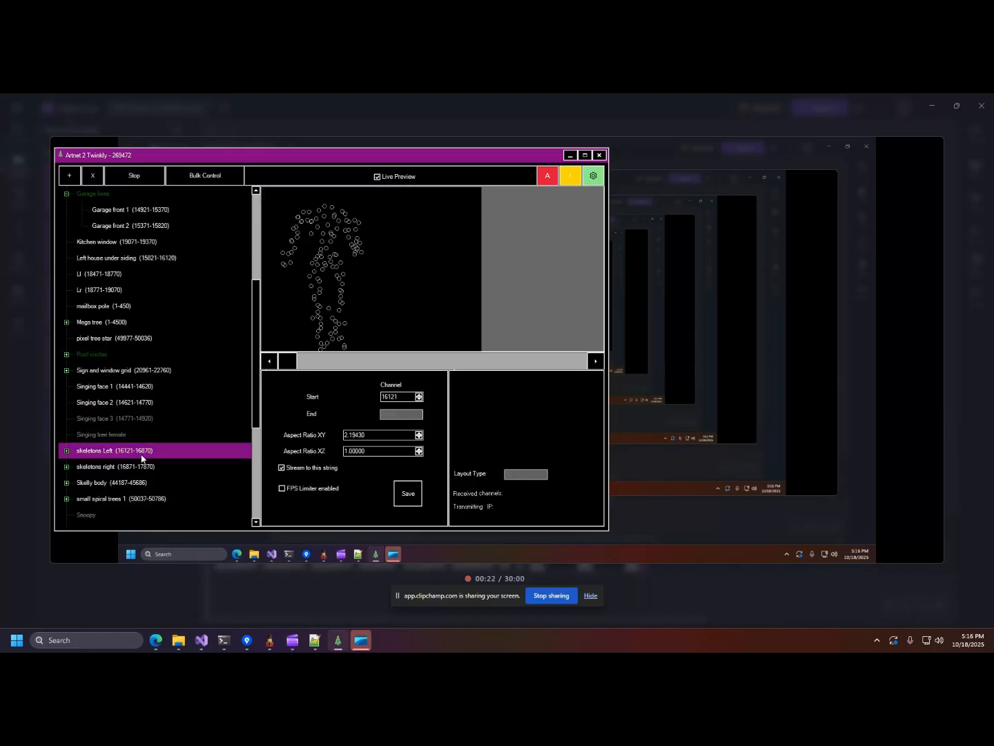
{"action": "left_click", "coordinate": [143, 469]}
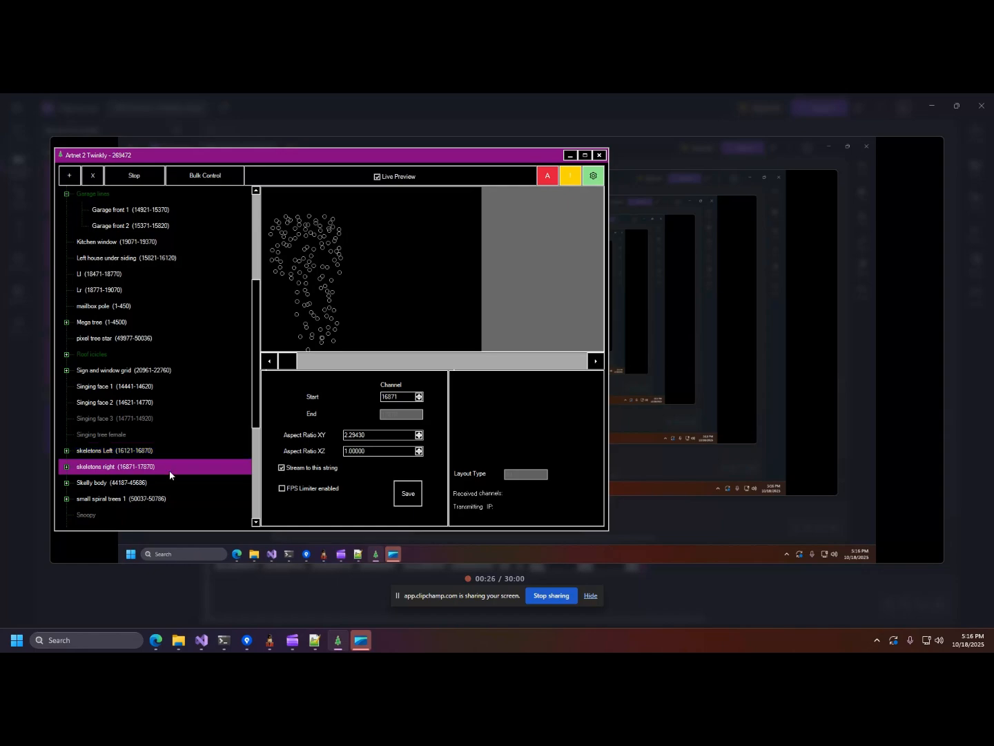
{"action": "left_click", "coordinate": [105, 454]}
{"action": "left_click", "coordinate": [91, 468]}
{"action": "left_click", "coordinate": [96, 456]}
{"action": "left_click", "coordinate": [100, 471]}
{"action": "left_click", "coordinate": [100, 456]}
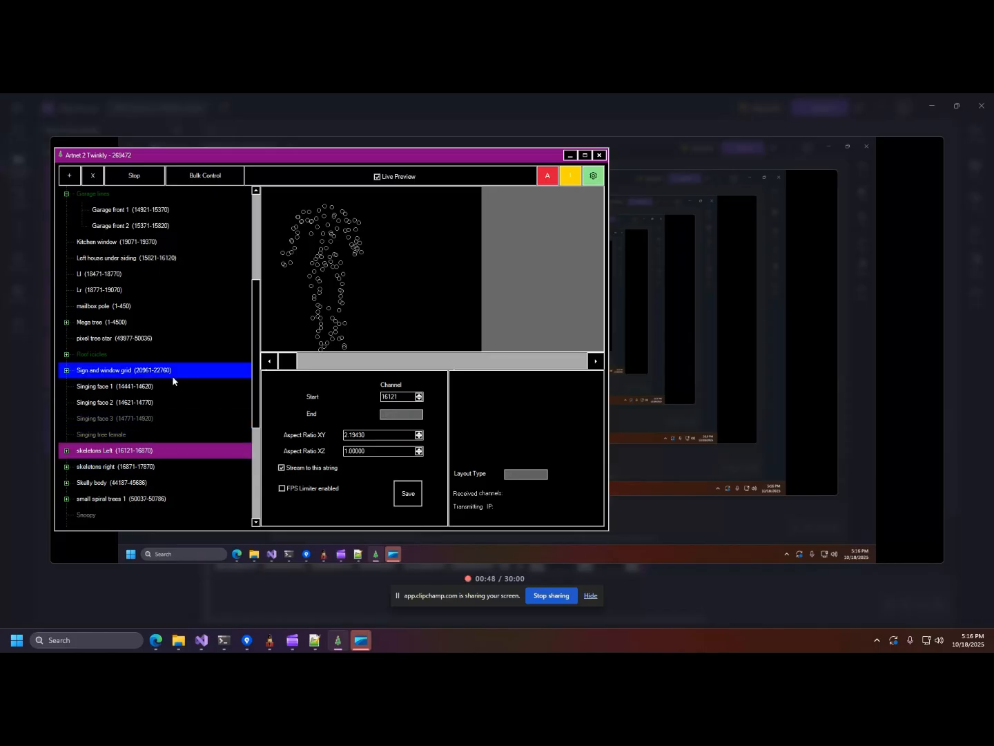
Expand the Roof icicles group and inspect the preview of its first member string
{"action": "left_click", "coordinate": [80, 358]}
{"action": "left_click", "coordinate": [67, 356]}
{"action": "left_click", "coordinate": [112, 375]}
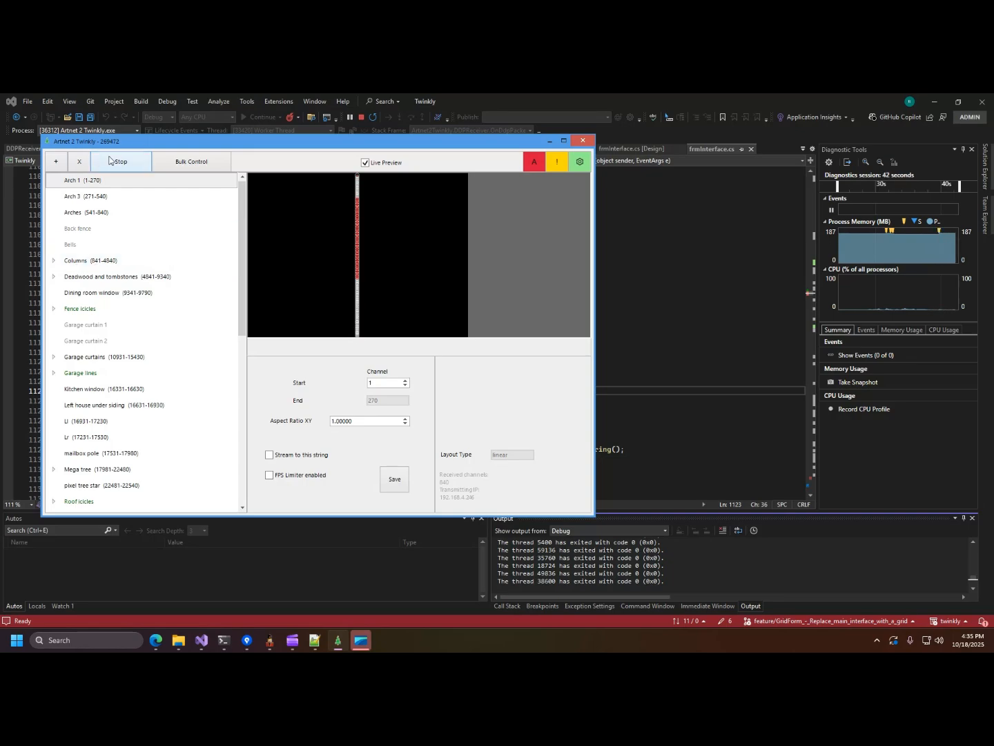
Open the layout export for the Columns group, auto-detect the xLights xmodel settings and test the fit
{"action": "left_click", "coordinate": [95, 261]}
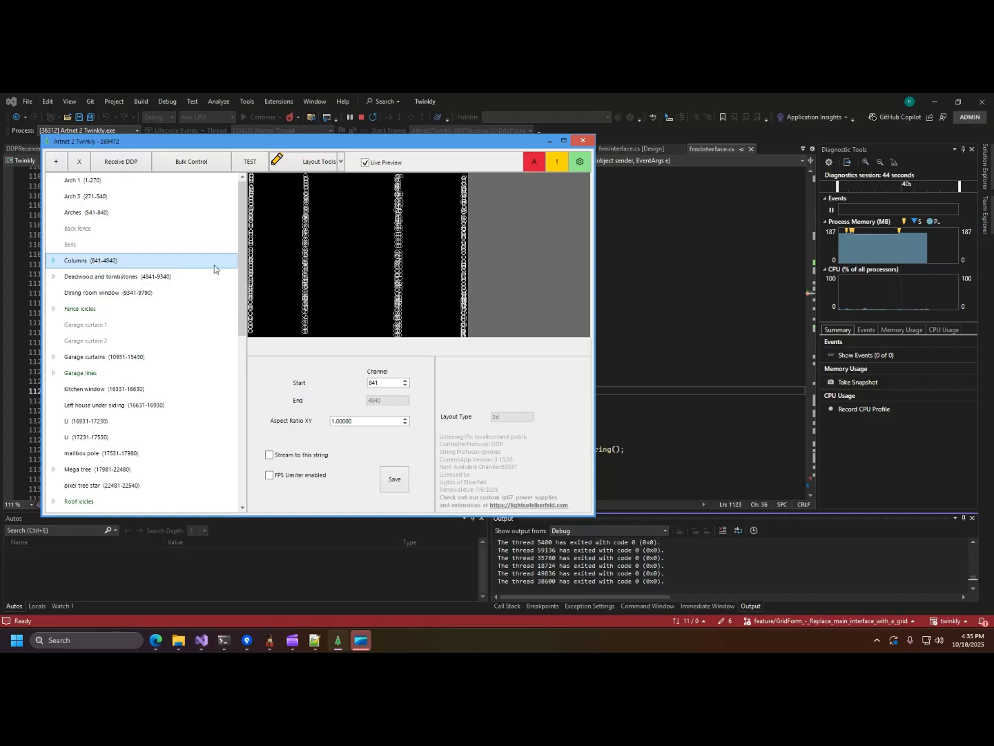
{"action": "left_click", "coordinate": [326, 161]}
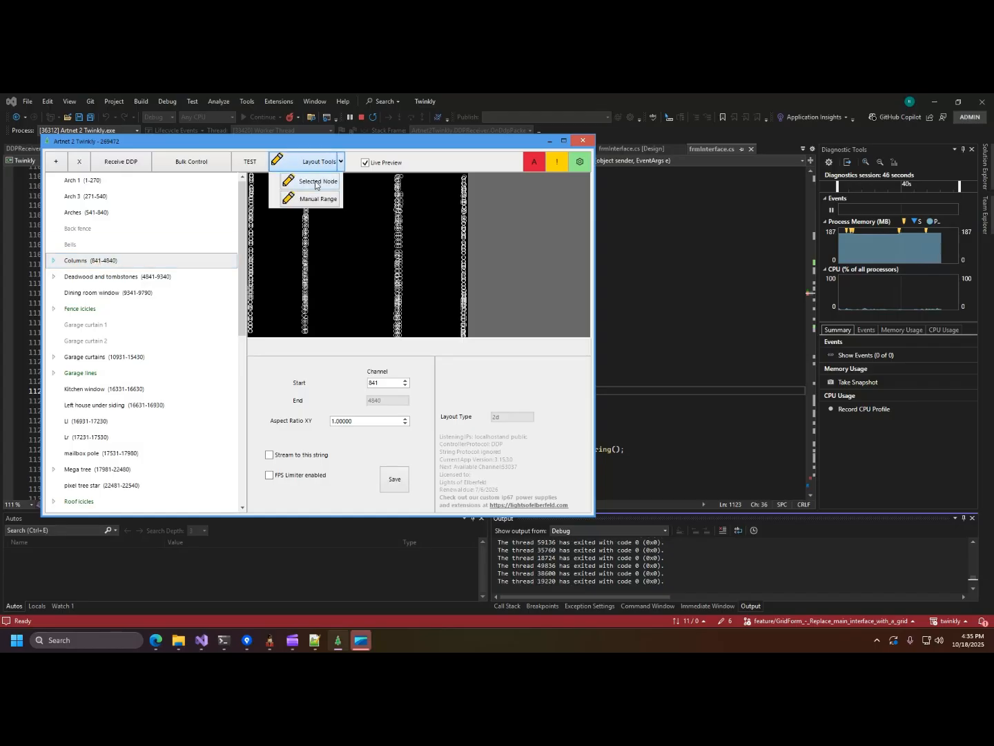
{"action": "left_click", "coordinate": [316, 182]}
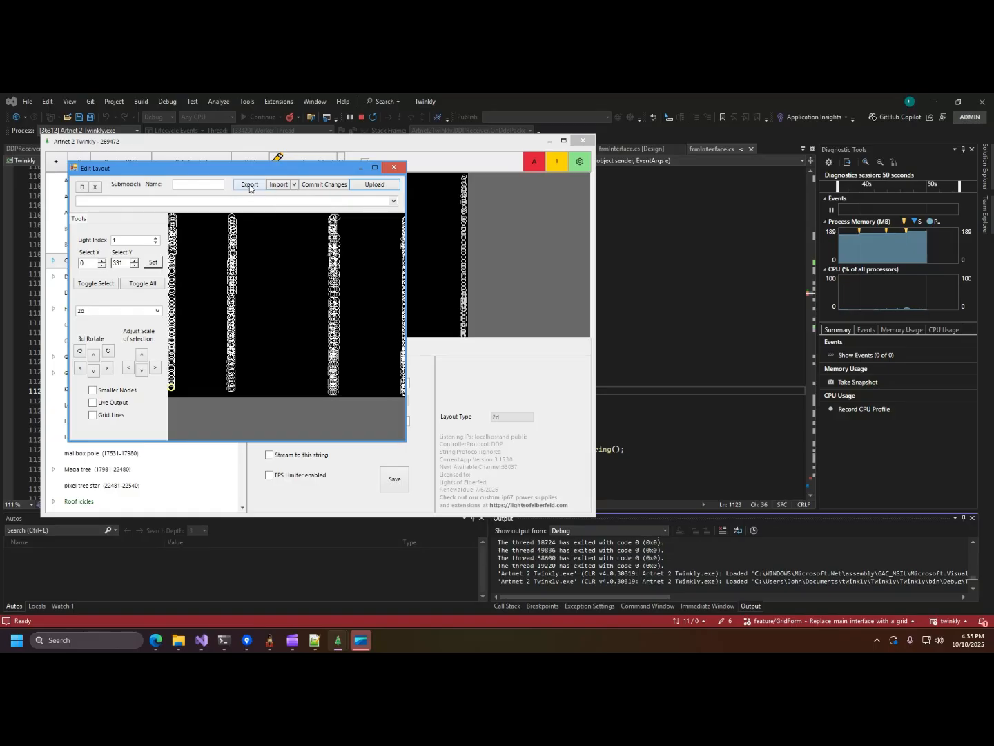
{"action": "left_click", "coordinate": [249, 184]}
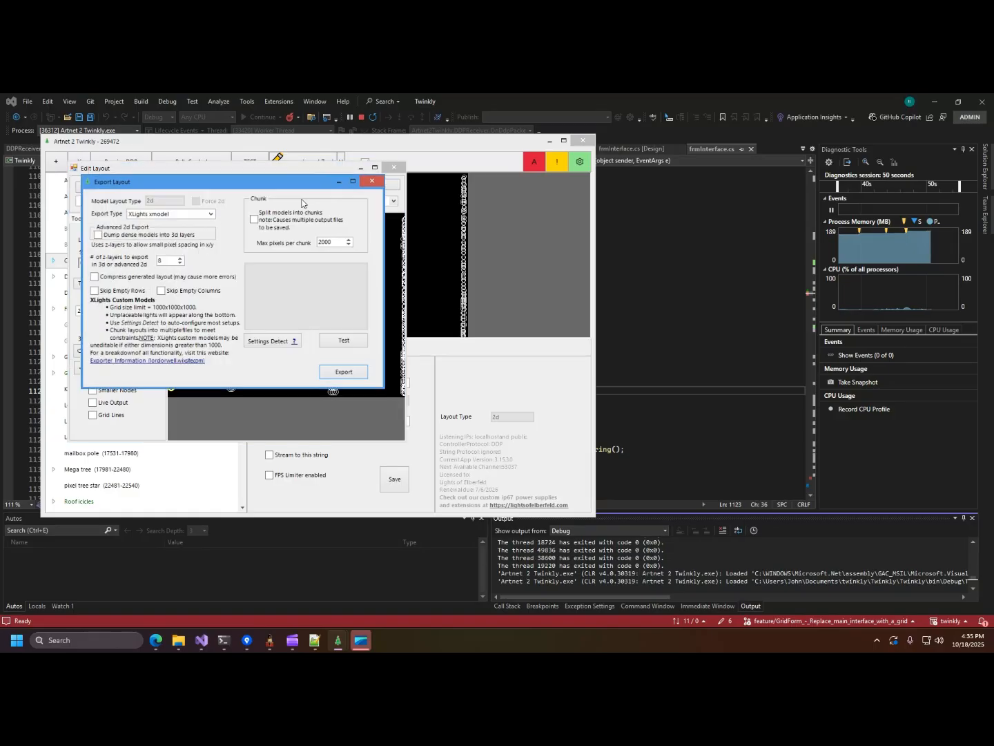
{"action": "left_click", "coordinate": [340, 339]}
{"action": "left_click", "coordinate": [273, 340]}
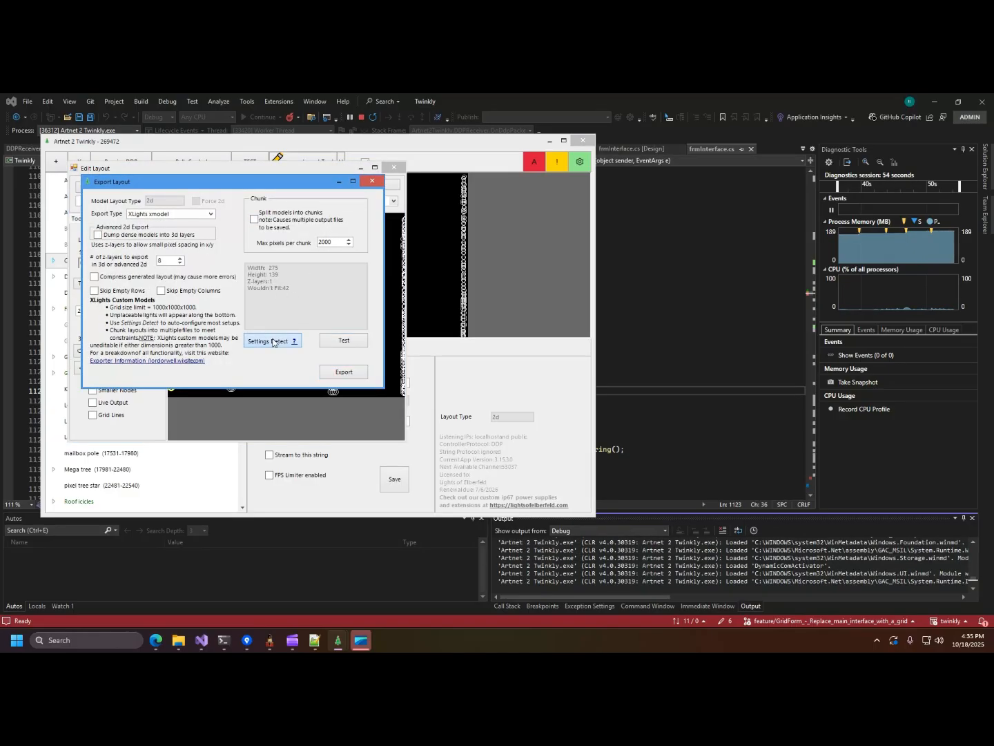
{"action": "left_click", "coordinate": [343, 340]}
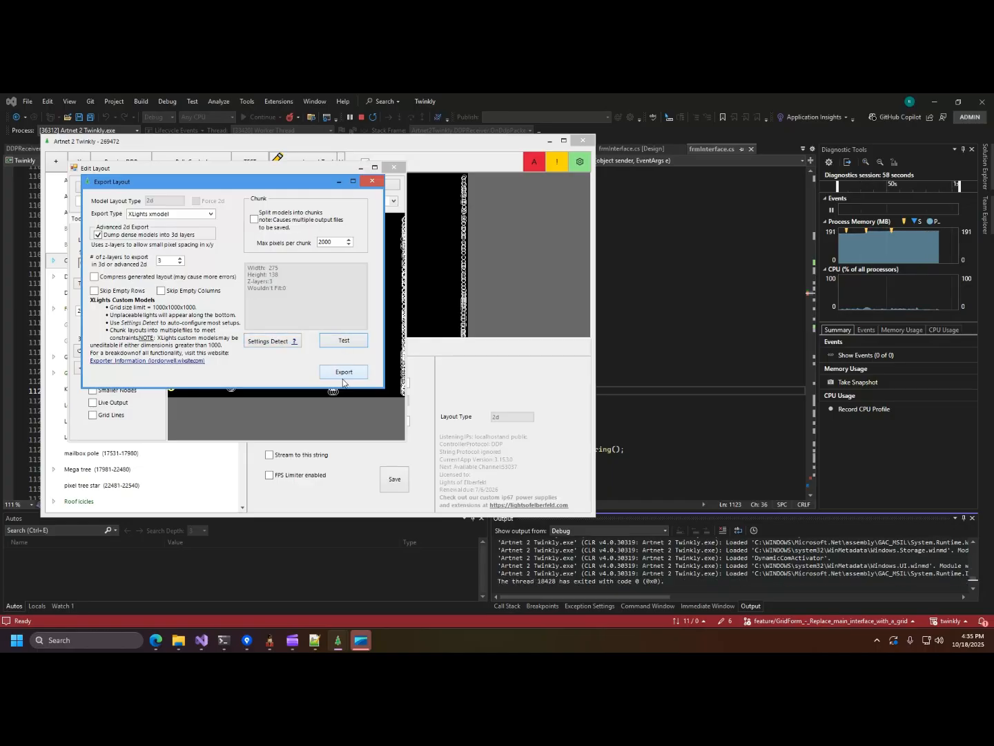
Export the Columns layout as Columns.xmodel to the Desktop and close the folder window
{"action": "left_click", "coordinate": [343, 373]}
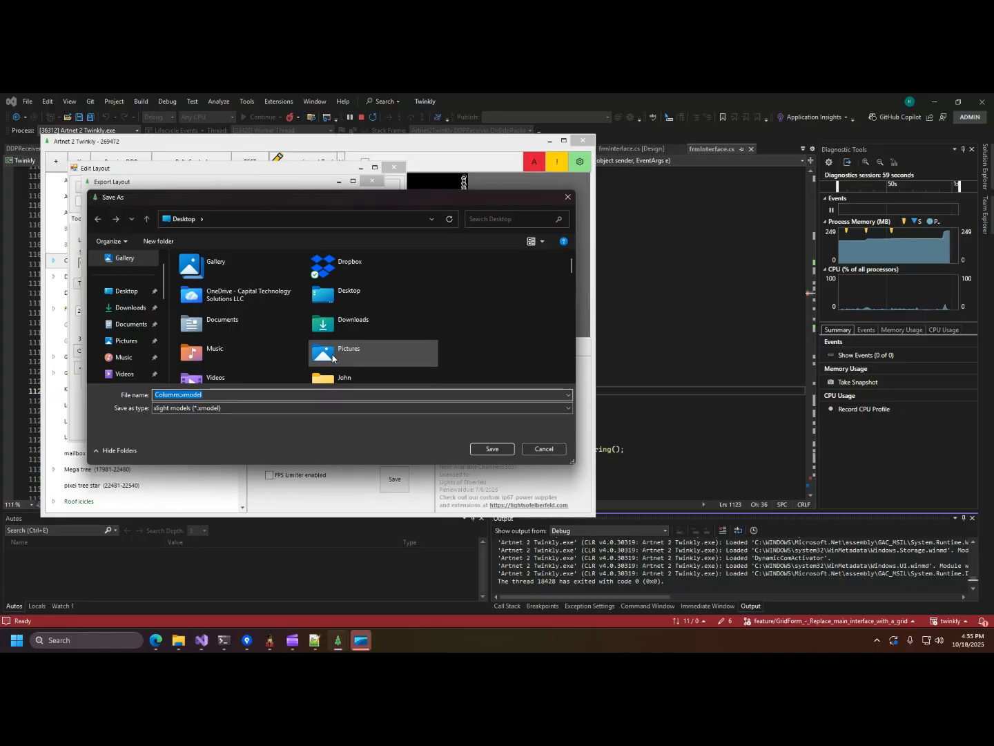
{"action": "left_click", "coordinate": [492, 449]}
{"action": "left_click", "coordinate": [522, 366]}
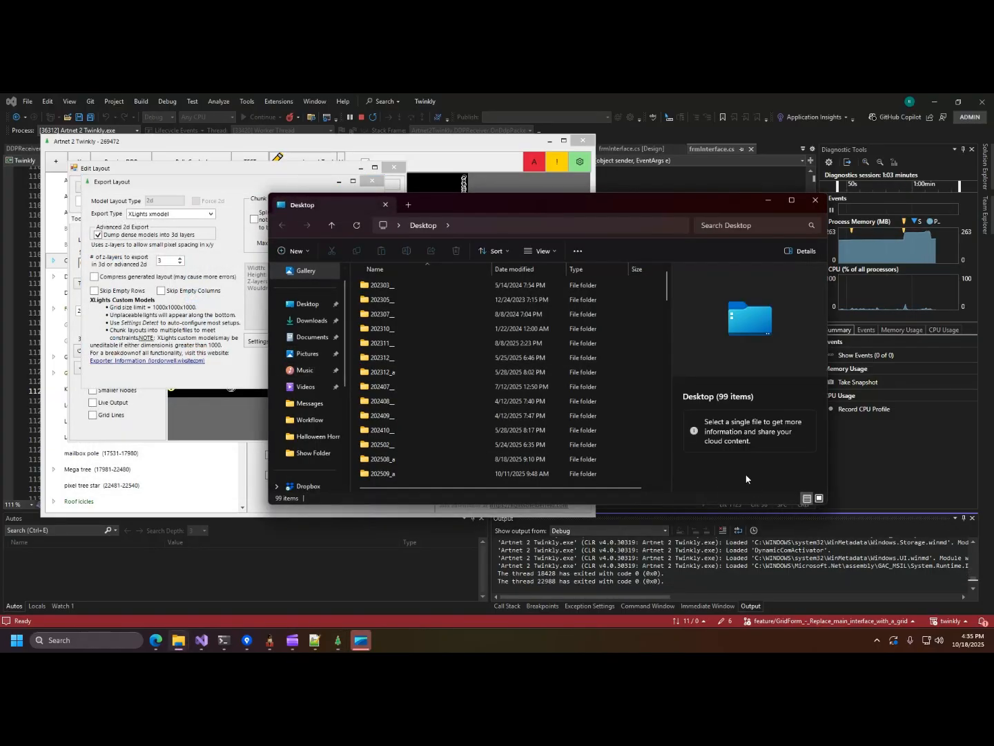
{"action": "left_click", "coordinate": [816, 199]}
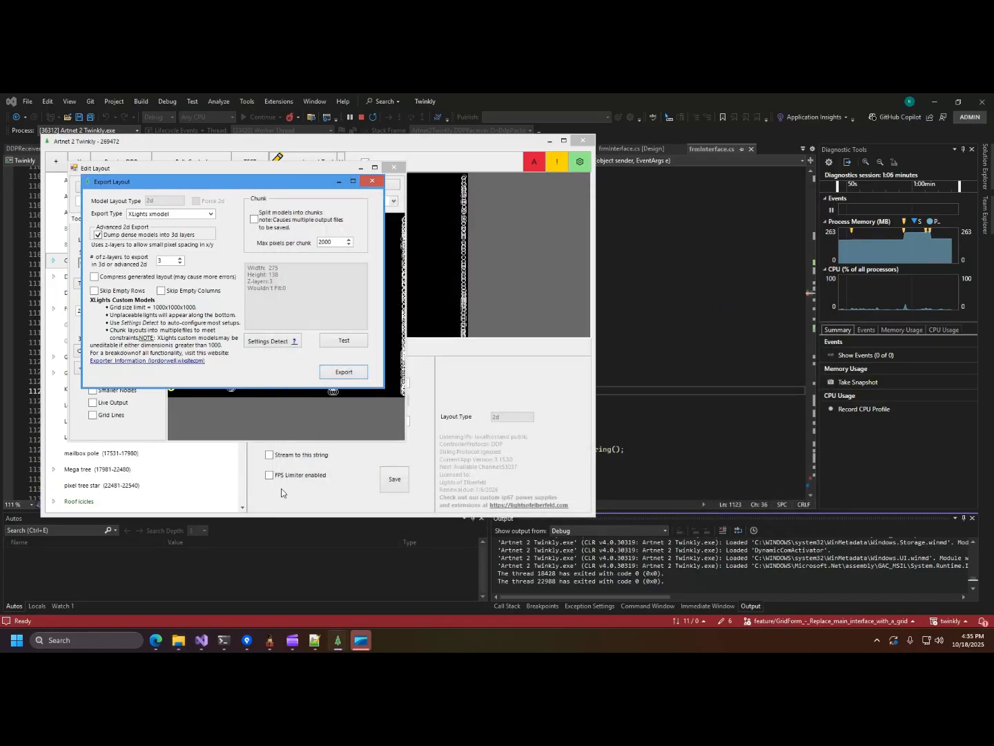
Switch to xLights, import Columns.xmodel from the Desktop into the layout and enlarge the model over the grid
{"action": "left_click", "coordinate": [270, 640]}
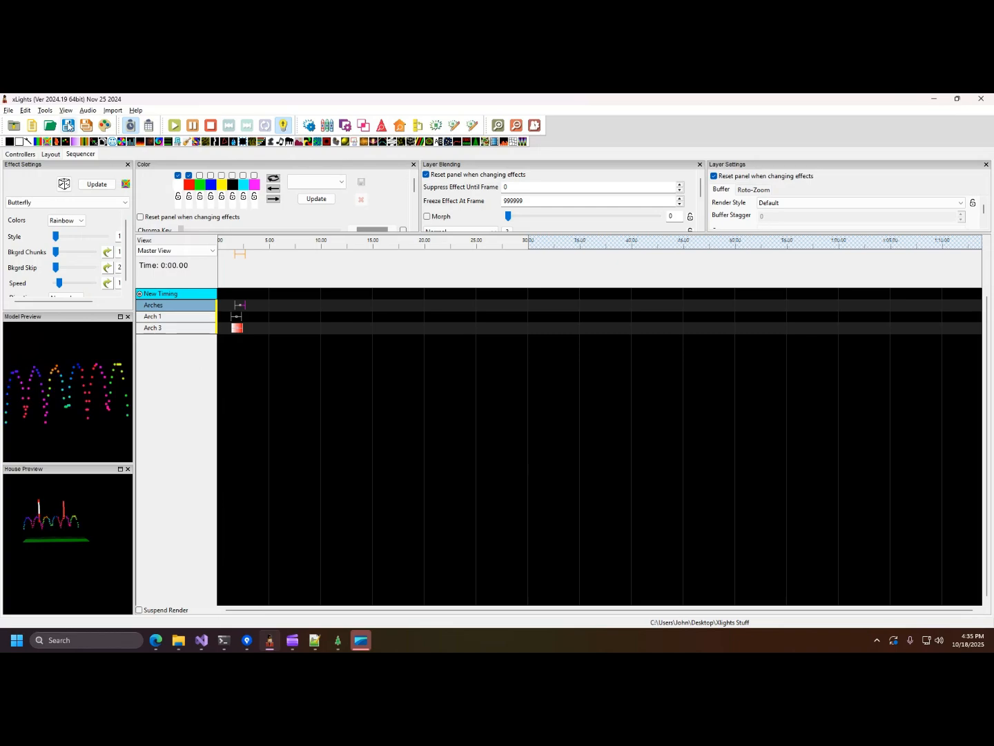
{"action": "left_click", "coordinate": [51, 154]}
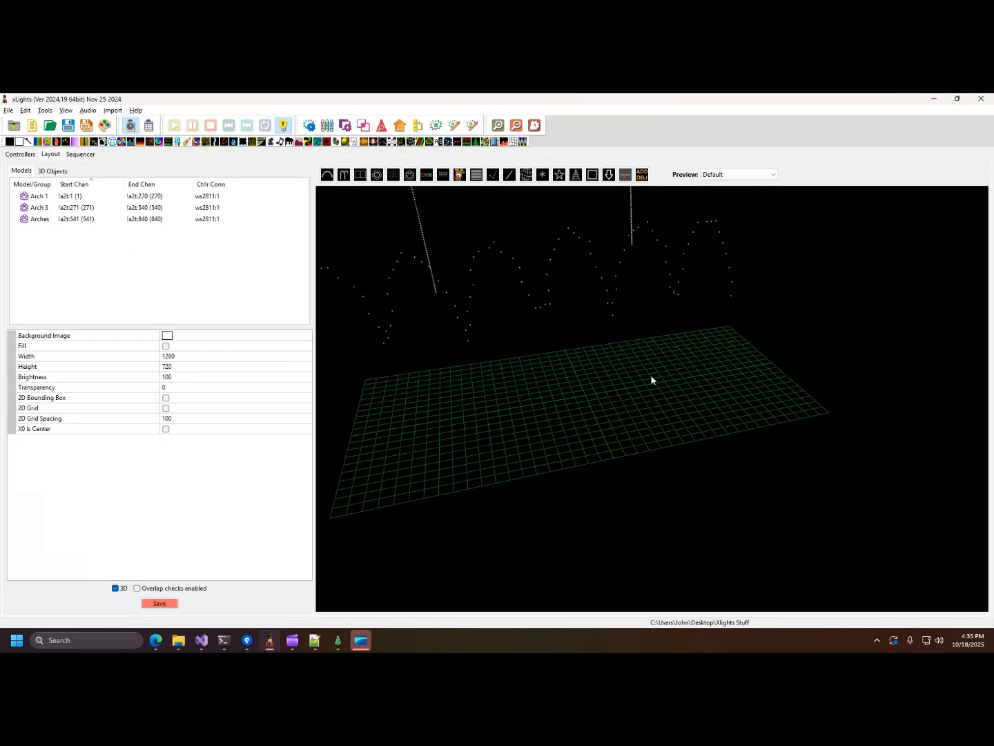
{"action": "left_click", "coordinate": [678, 376]}
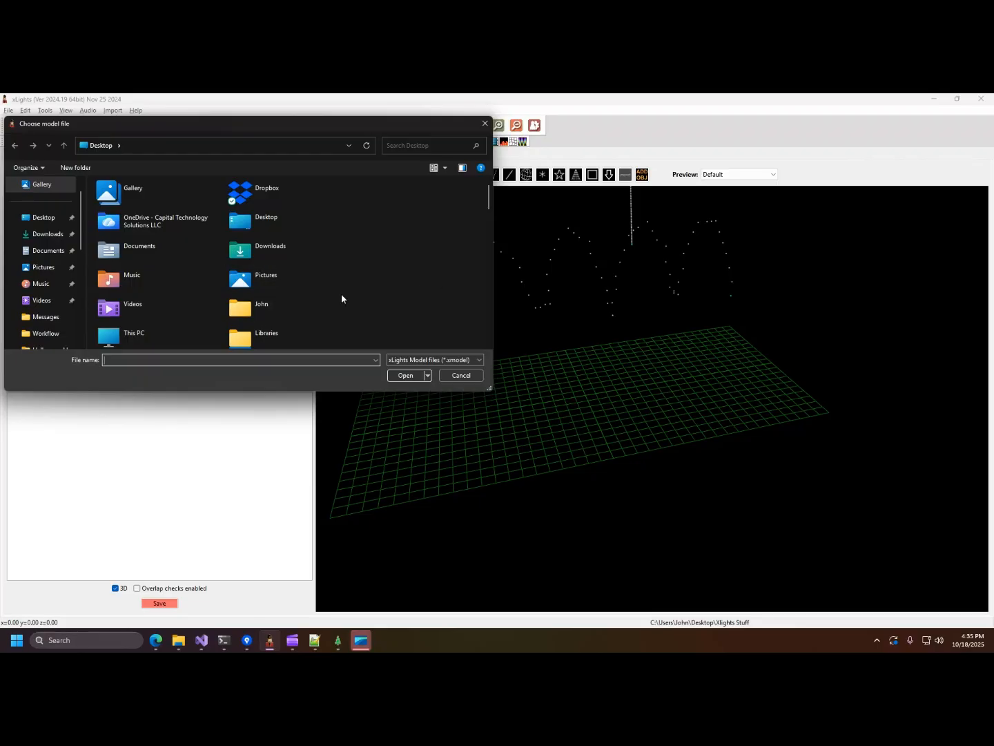
{"action": "scroll", "coordinate": [341, 294], "scroll_direction": "down", "scroll_amount": 5}
{"action": "scroll", "coordinate": [314, 283], "scroll_direction": "down", "scroll_amount": 3}
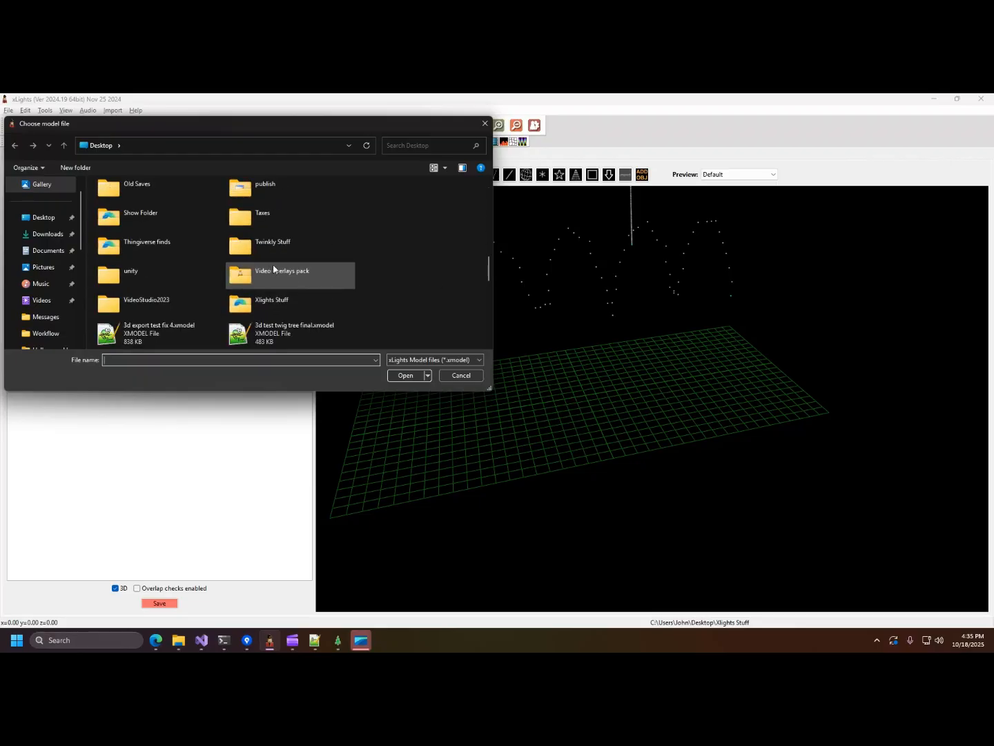
{"action": "scroll", "coordinate": [282, 261], "scroll_direction": "up", "scroll_amount": 1}
{"action": "scroll", "coordinate": [204, 278], "scroll_direction": "down", "scroll_amount": 1}
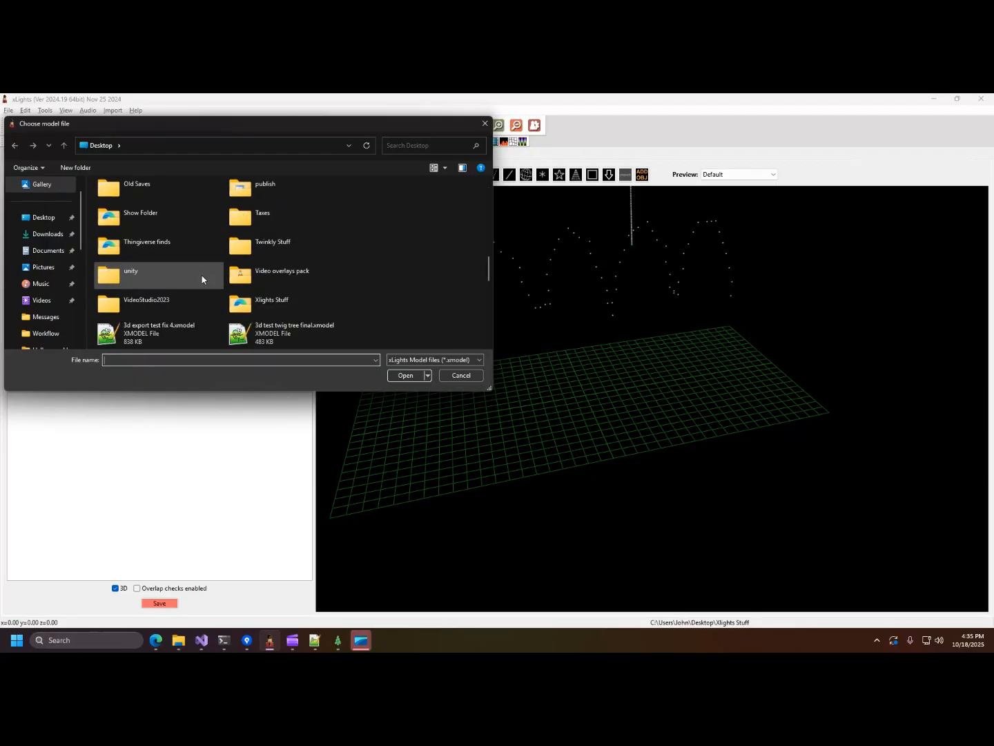
{"action": "scroll", "coordinate": [202, 279], "scroll_direction": "down", "scroll_amount": 1}
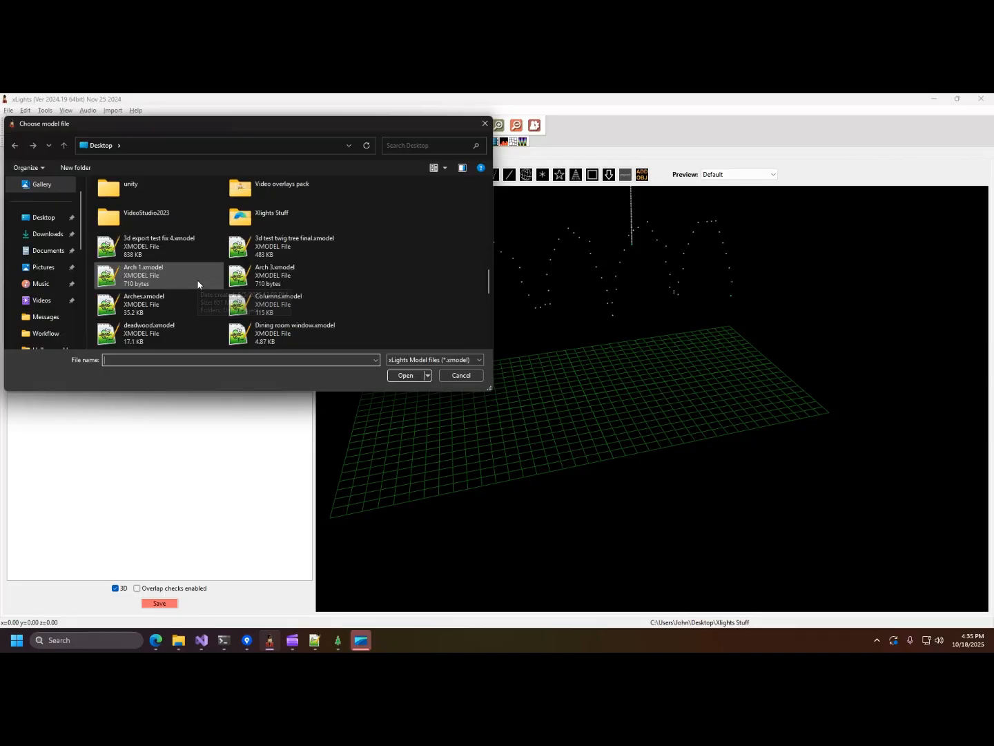
{"action": "left_click", "coordinate": [257, 308]}
{"action": "left_click", "coordinate": [403, 376]}
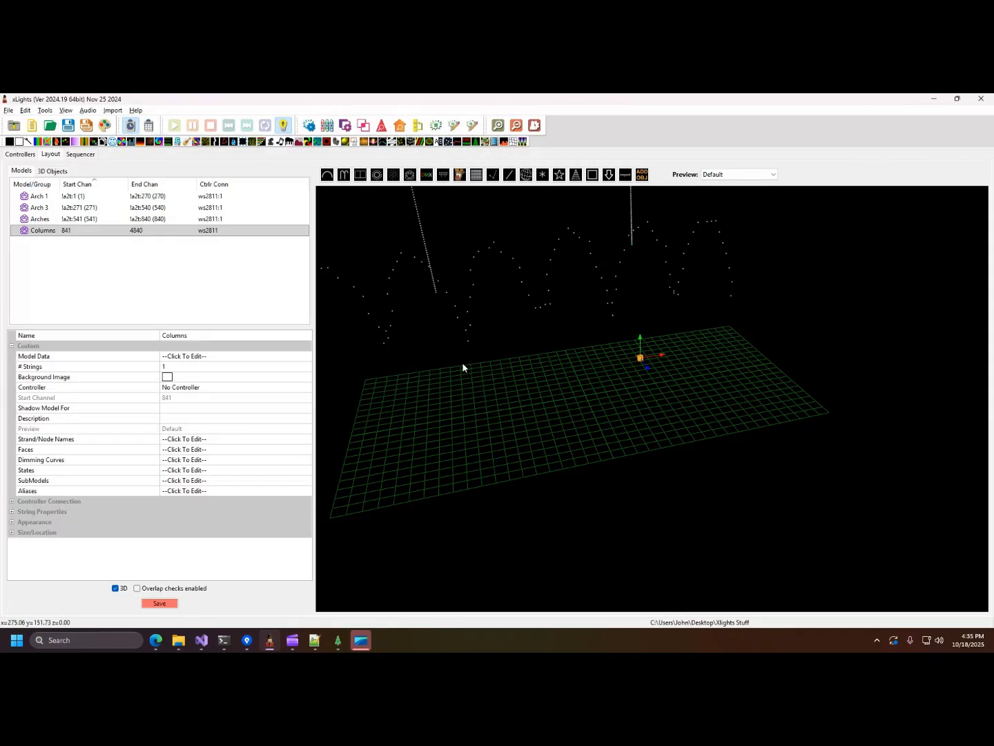
{"action": "left_click_drag", "start_coordinate": [662, 359], "coordinate": [746, 356]}
{"action": "left_click_drag", "start_coordinate": [650, 337], "coordinate": [648, 281]}
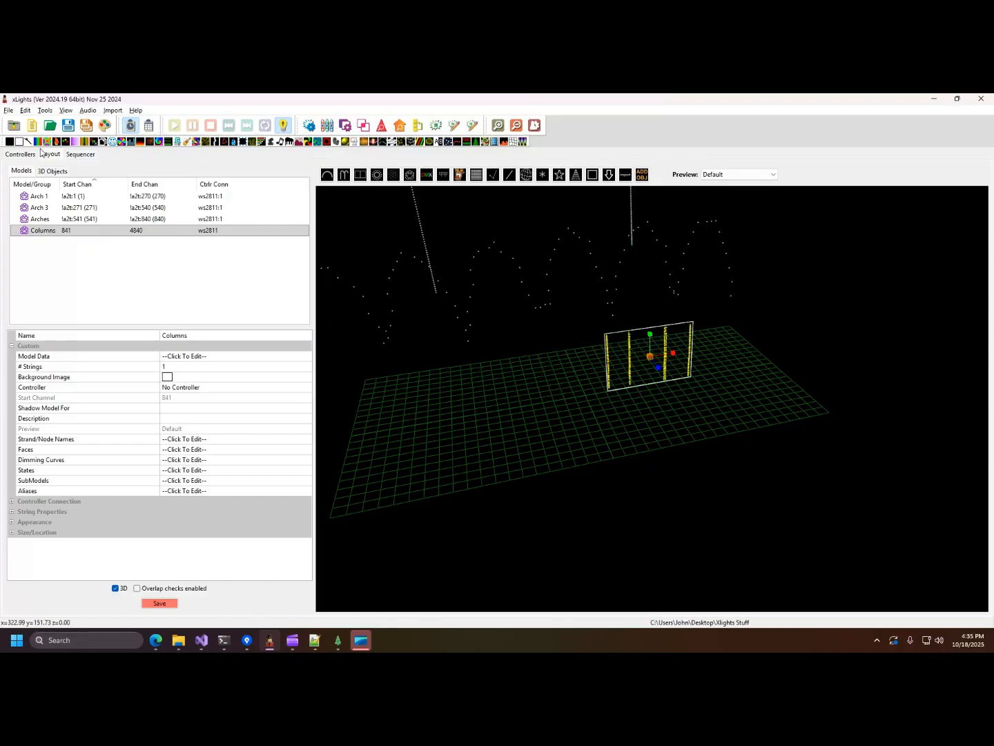
Add Columns to the sequence's Master View and place a Fire effect on its row at about 1.6 s
{"action": "left_click", "coordinate": [81, 155]}
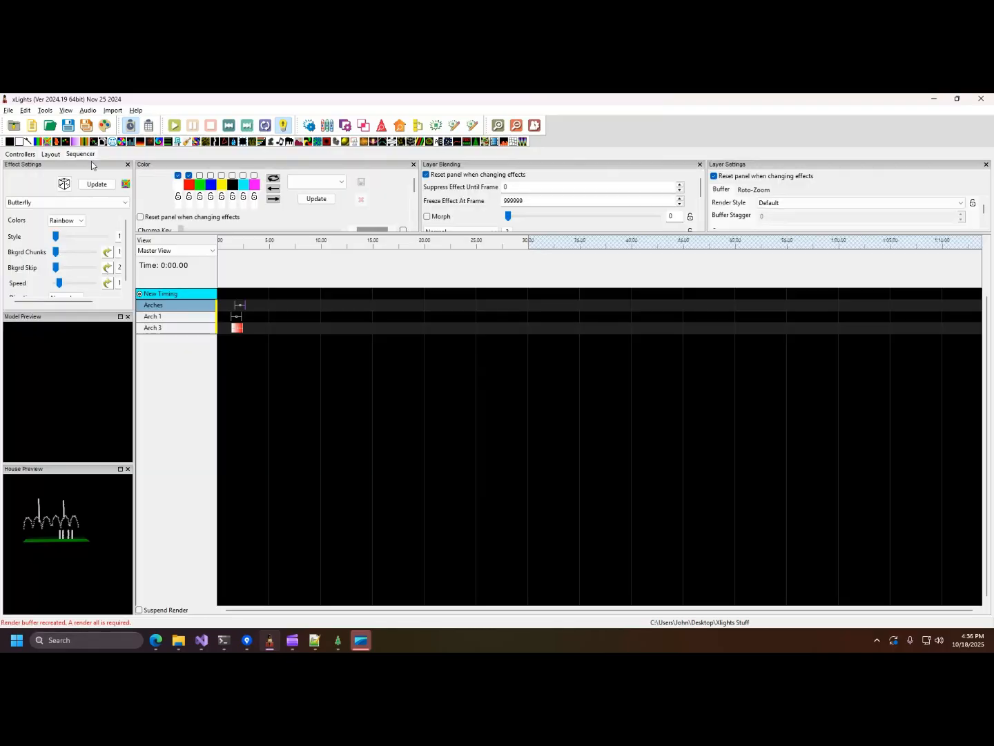
{"action": "right_click", "coordinate": [178, 323]}
{"action": "left_click", "coordinate": [222, 478]}
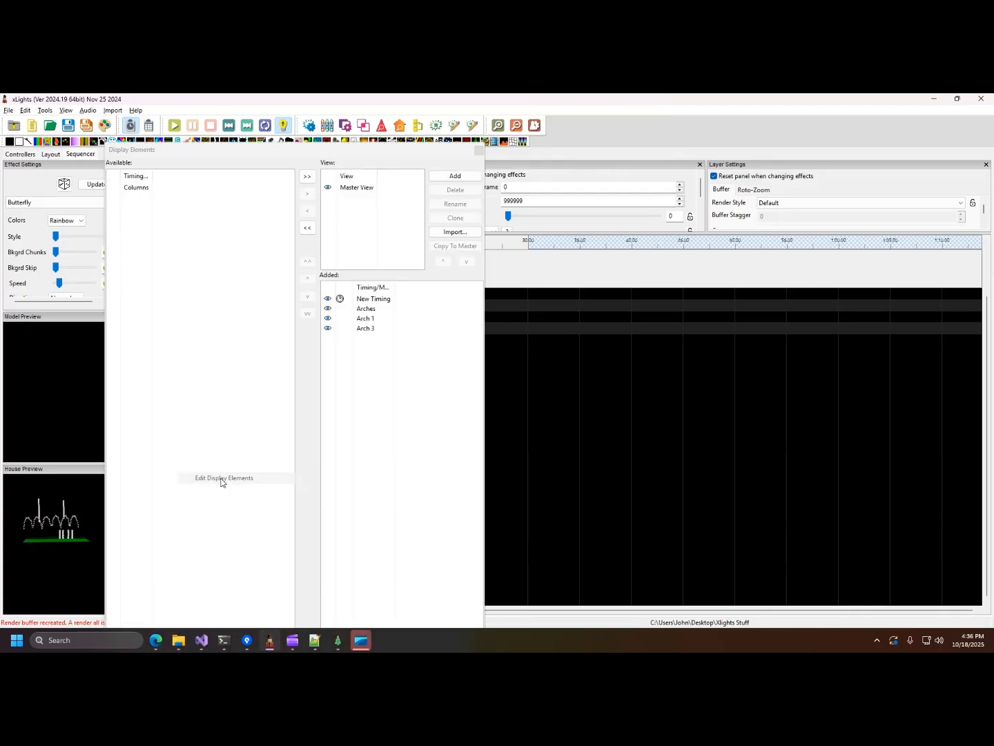
{"action": "double_click", "coordinate": [136, 188]}
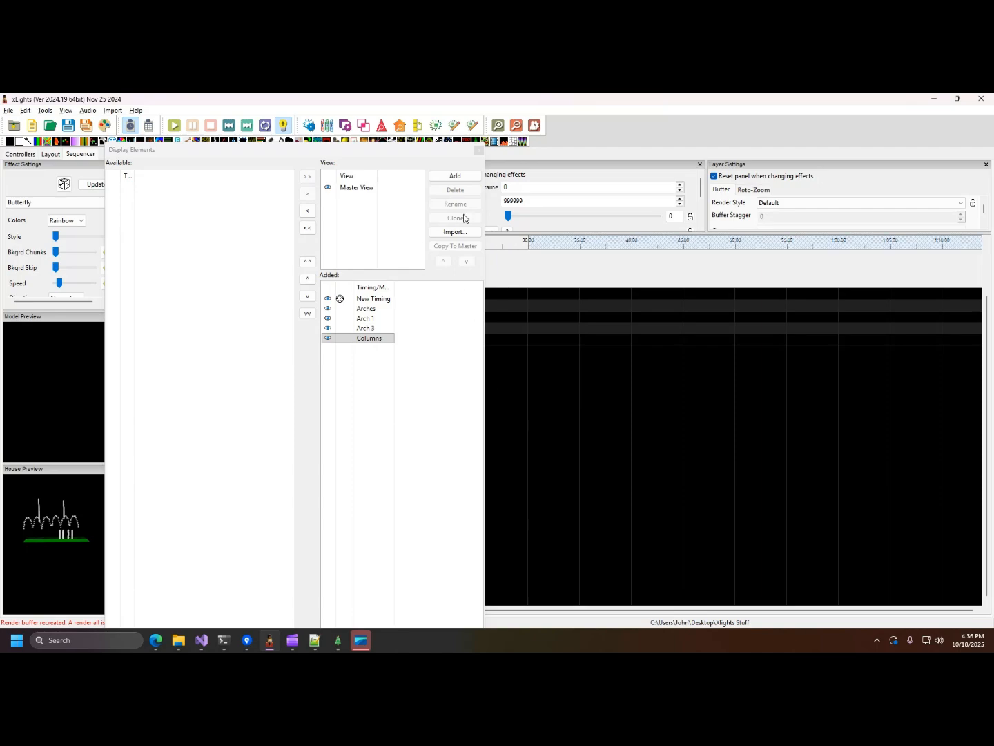
{"action": "left_click", "coordinate": [479, 150]}
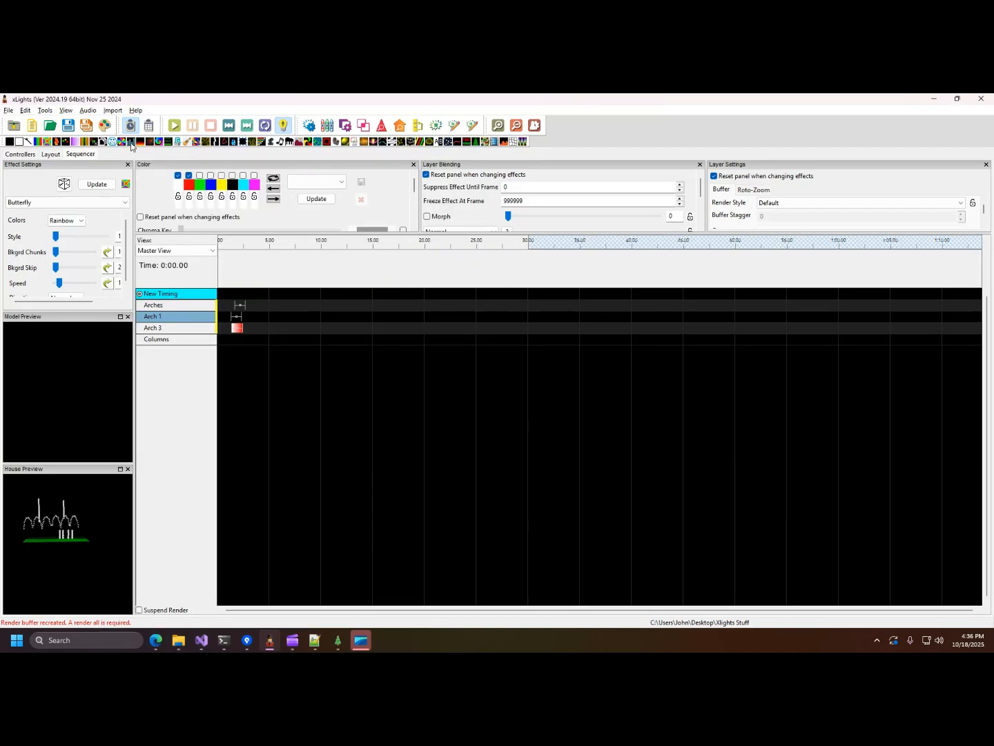
{"action": "left_click_drag", "start_coordinate": [136, 142], "coordinate": [239, 338]}
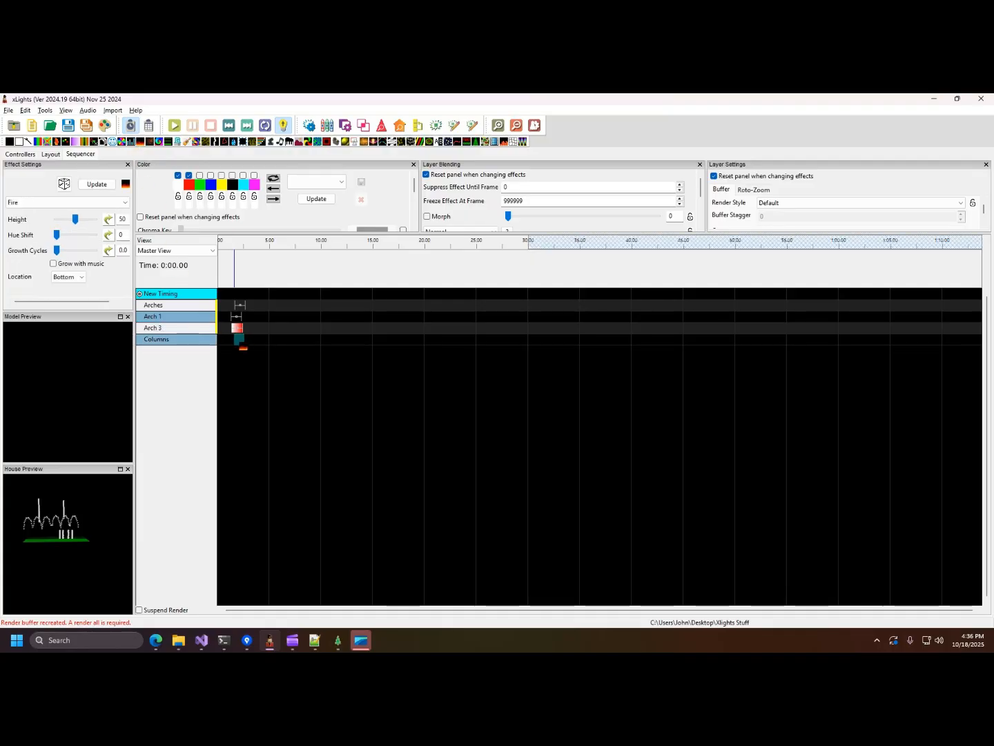
Turn off light output, assign Columns to Pixel Port 2 of the a2t controller, and review its channel mapping in the layout
{"action": "left_click", "coordinate": [21, 155]}
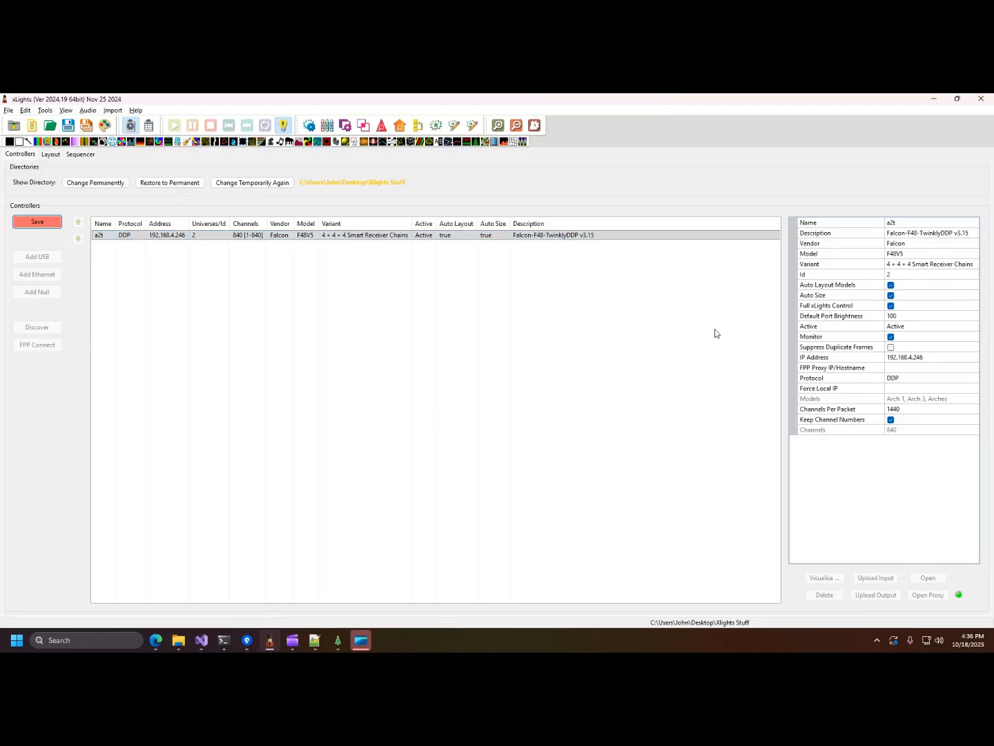
{"action": "left_click", "coordinate": [286, 122]}
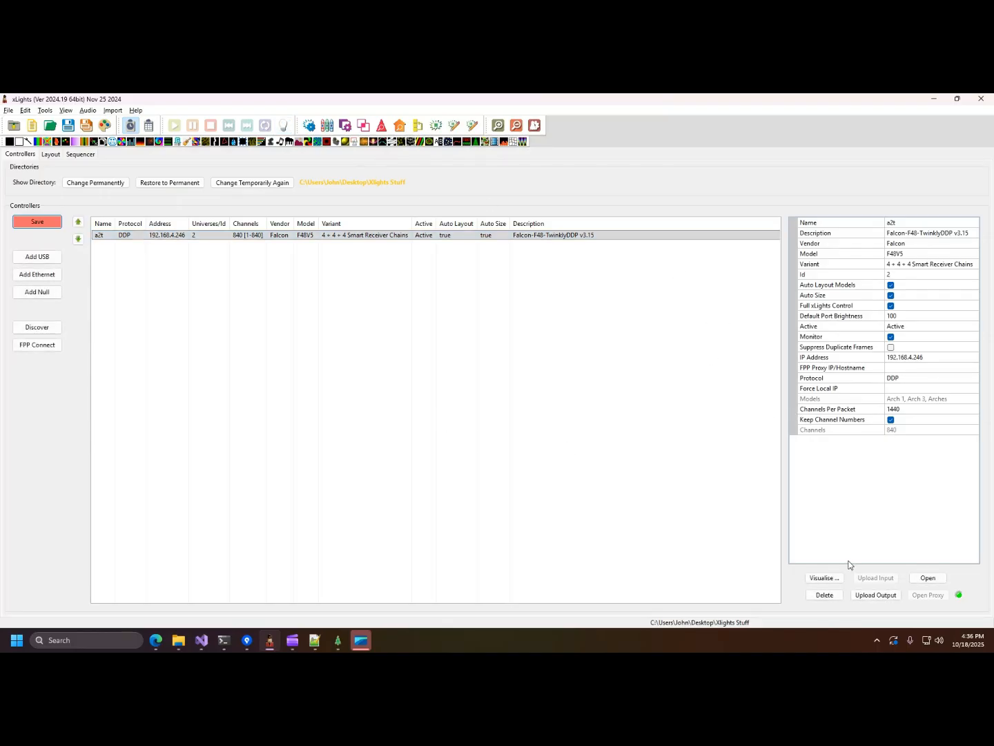
{"action": "left_click", "coordinate": [826, 579]}
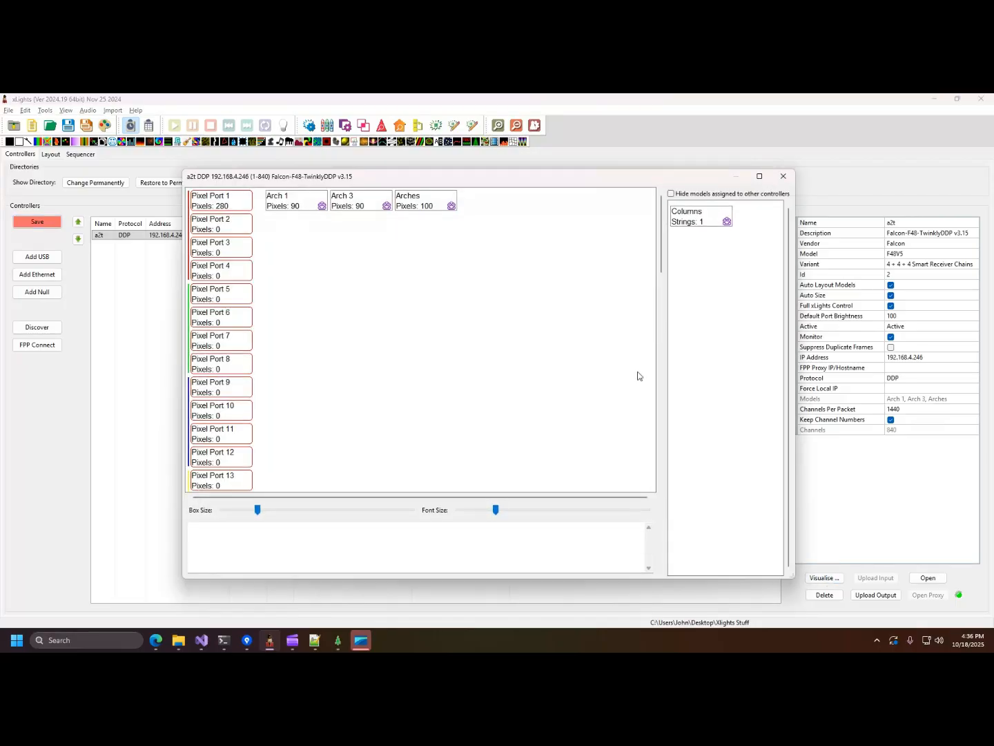
{"action": "left_click_drag", "start_coordinate": [705, 220], "coordinate": [539, 243]}
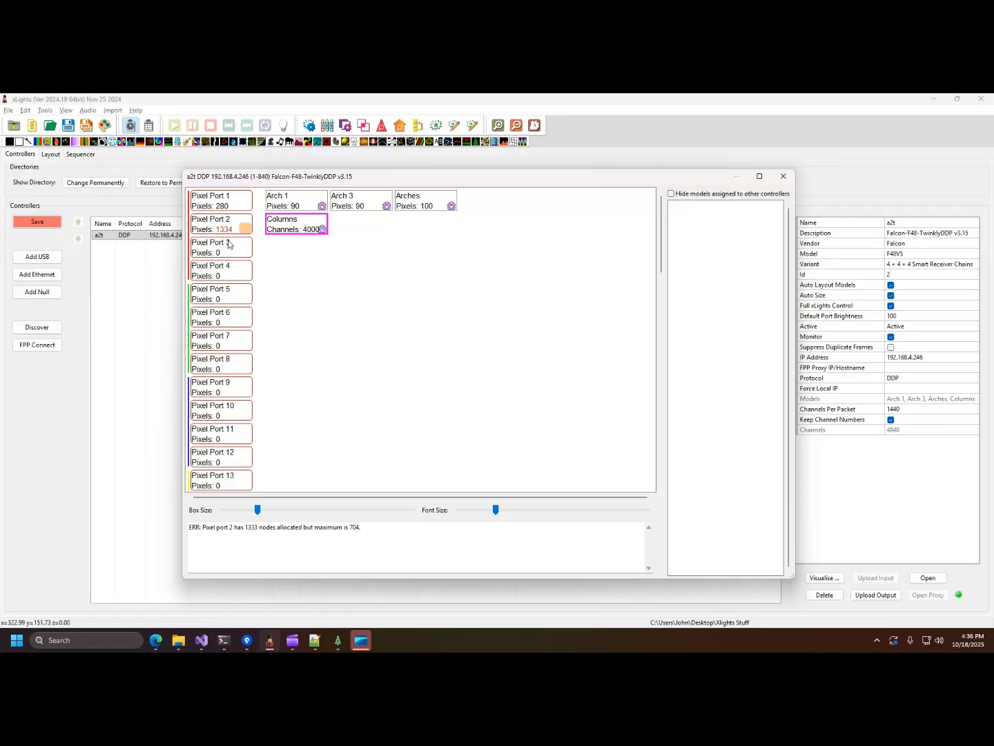
{"action": "mouse_move", "coordinate": [225, 232]}
{"action": "left_click", "coordinate": [784, 176]}
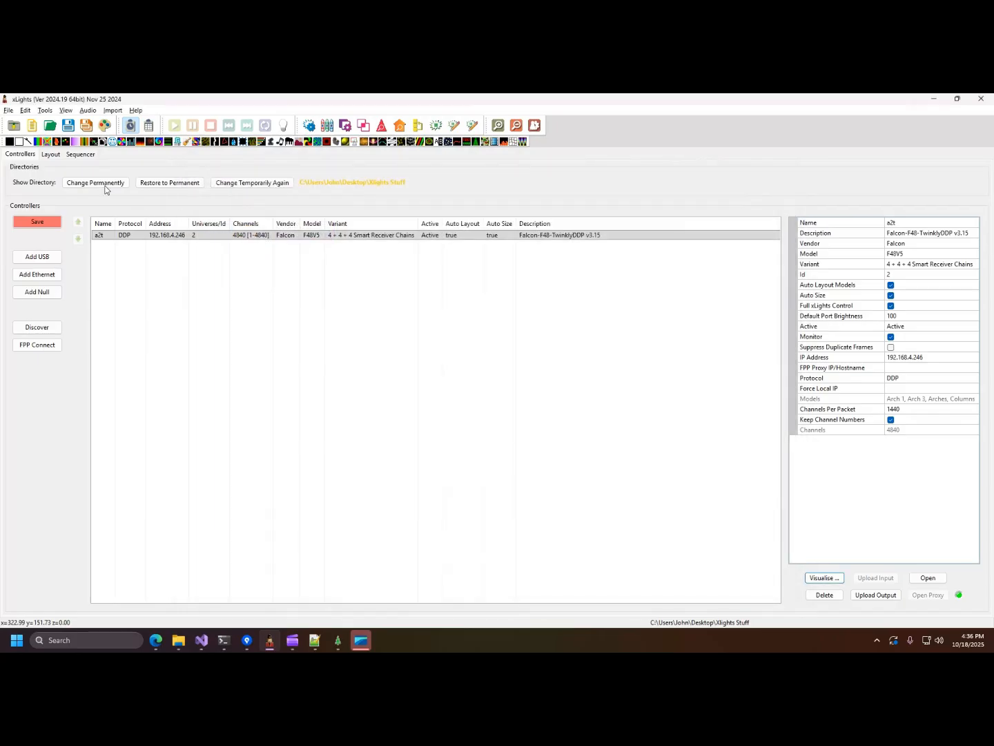
{"action": "left_click", "coordinate": [52, 156]}
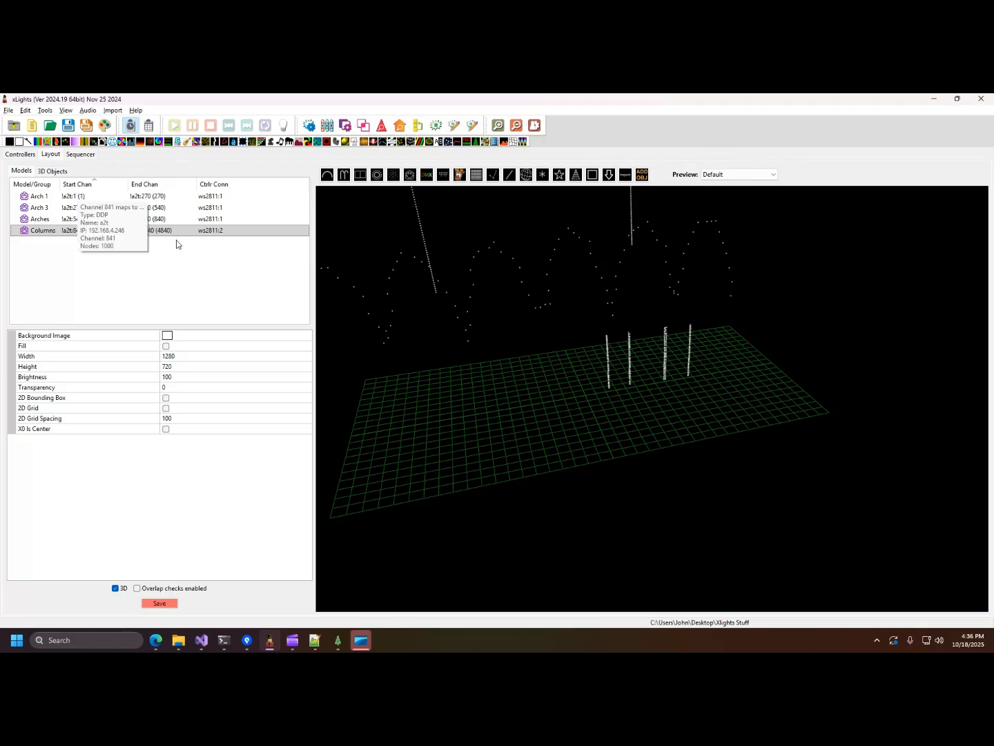
Review the a2t controller's settings, and turn on light output in the sequencer while playing the Fire effect on Columns
{"action": "left_click", "coordinate": [21, 155]}
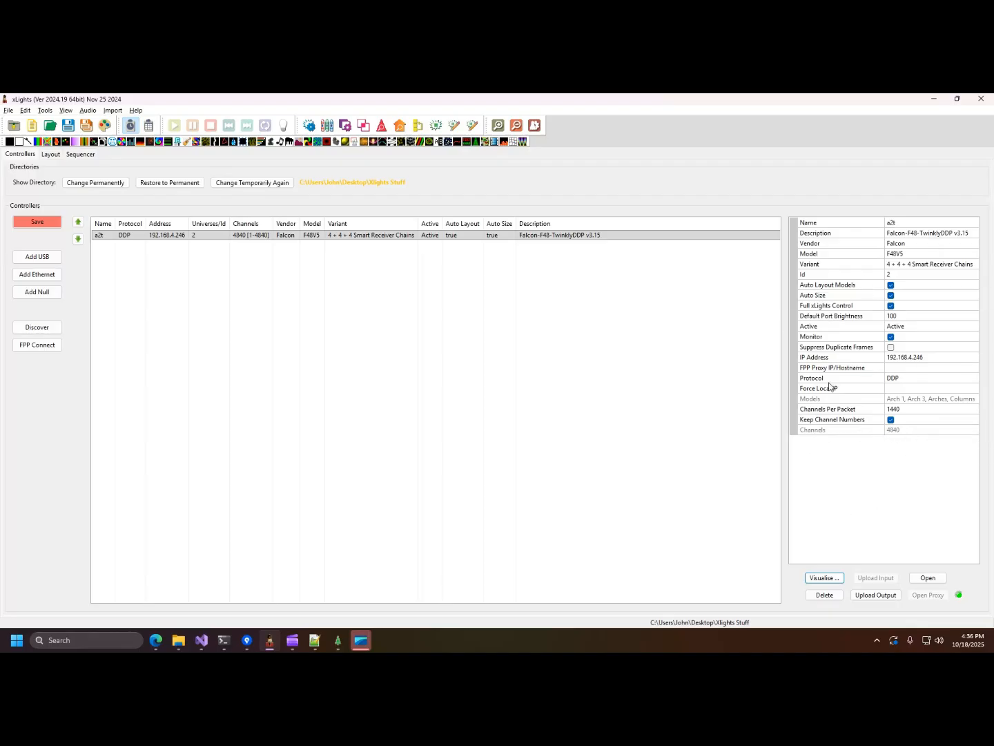
{"action": "left_click", "coordinate": [80, 156]}
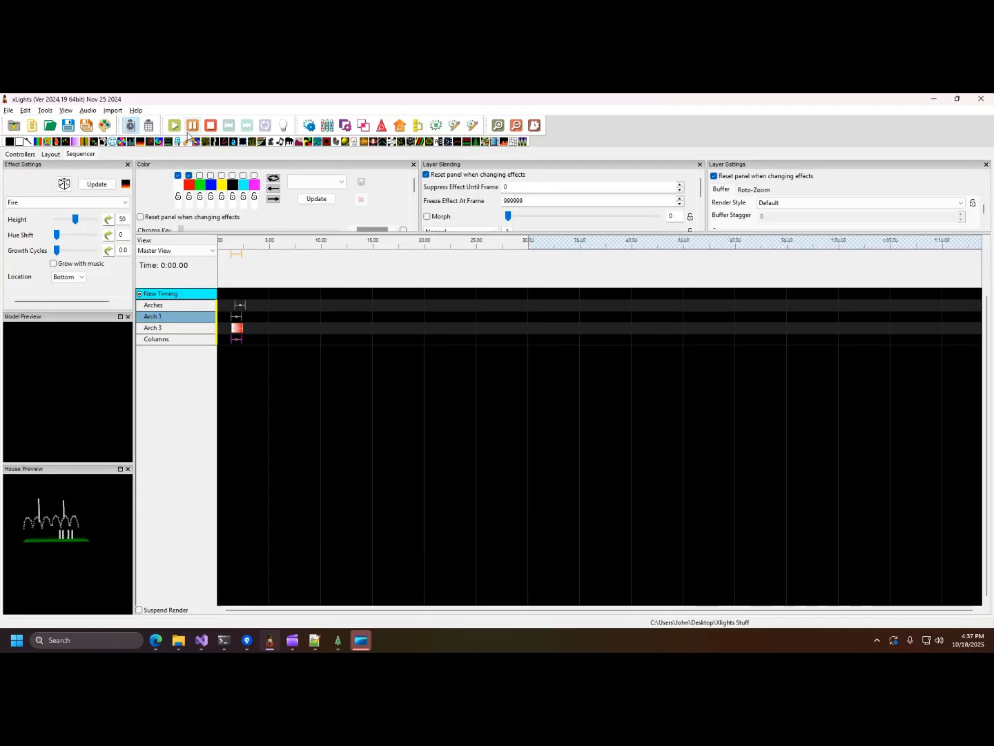
{"action": "left_click", "coordinate": [282, 127]}
{"action": "left_click", "coordinate": [240, 261]}
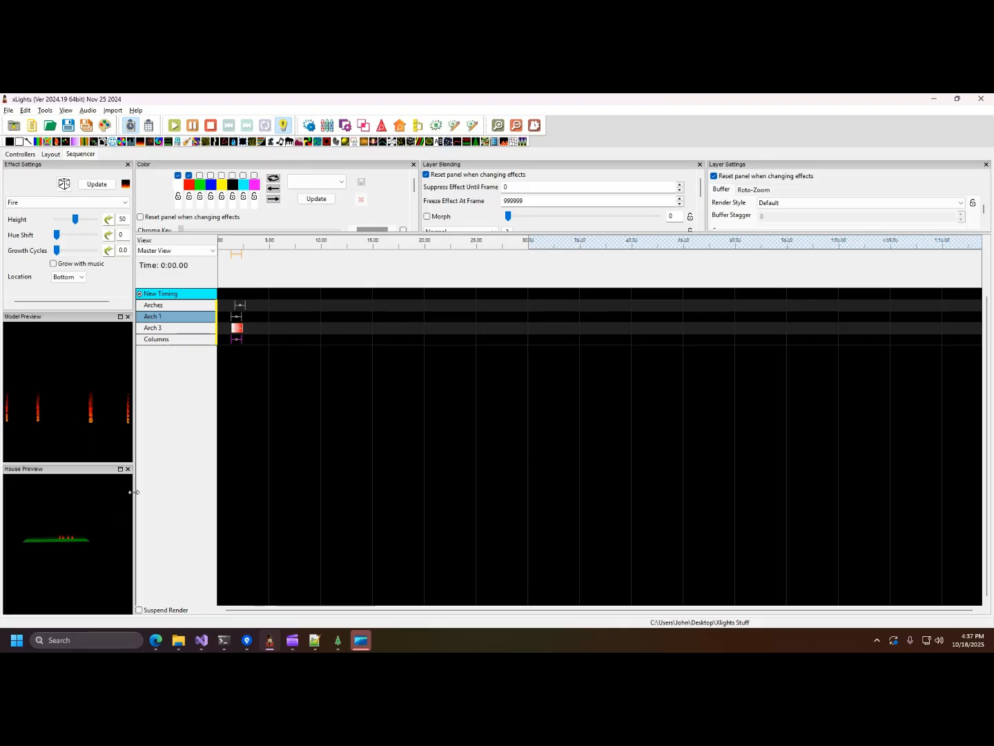
Switch to Artnet 2 Twinkly, close the Export Layout and Edit Layout windows, and start receiving DDP
{"action": "left_click", "coordinate": [337, 642]}
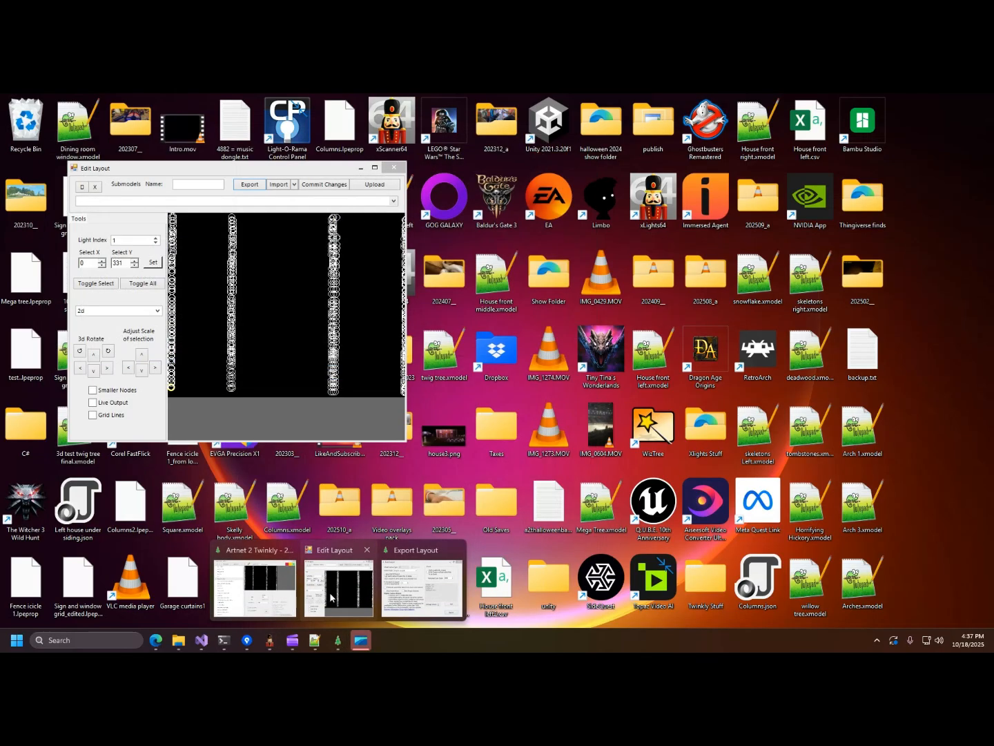
{"action": "left_click", "coordinate": [414, 566]}
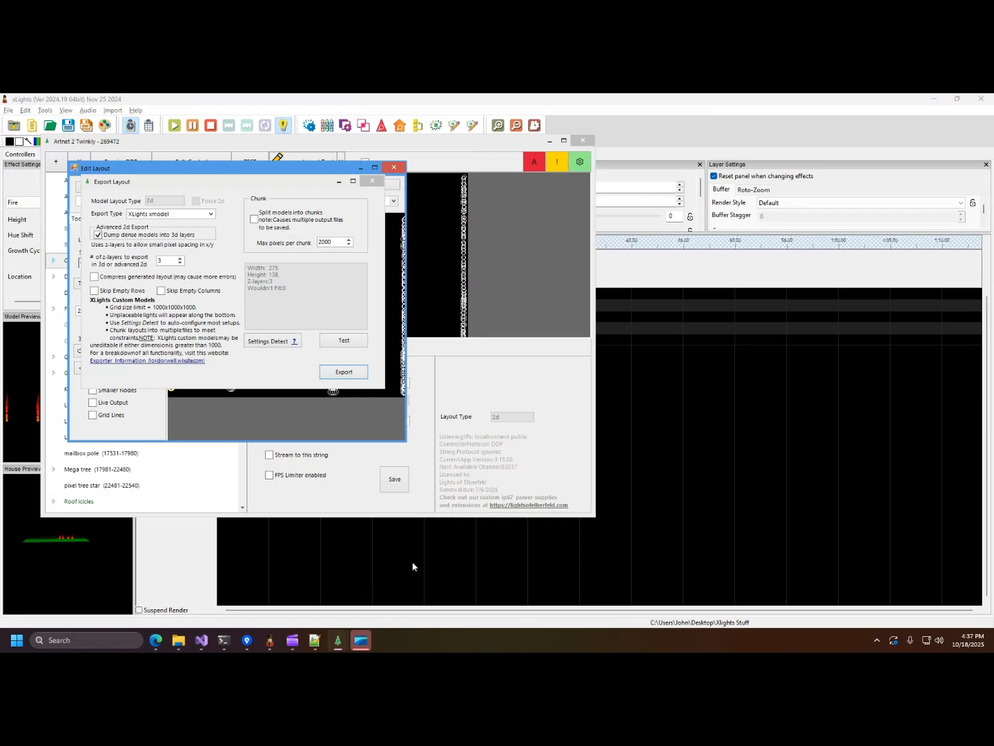
{"action": "left_click", "coordinate": [372, 182]}
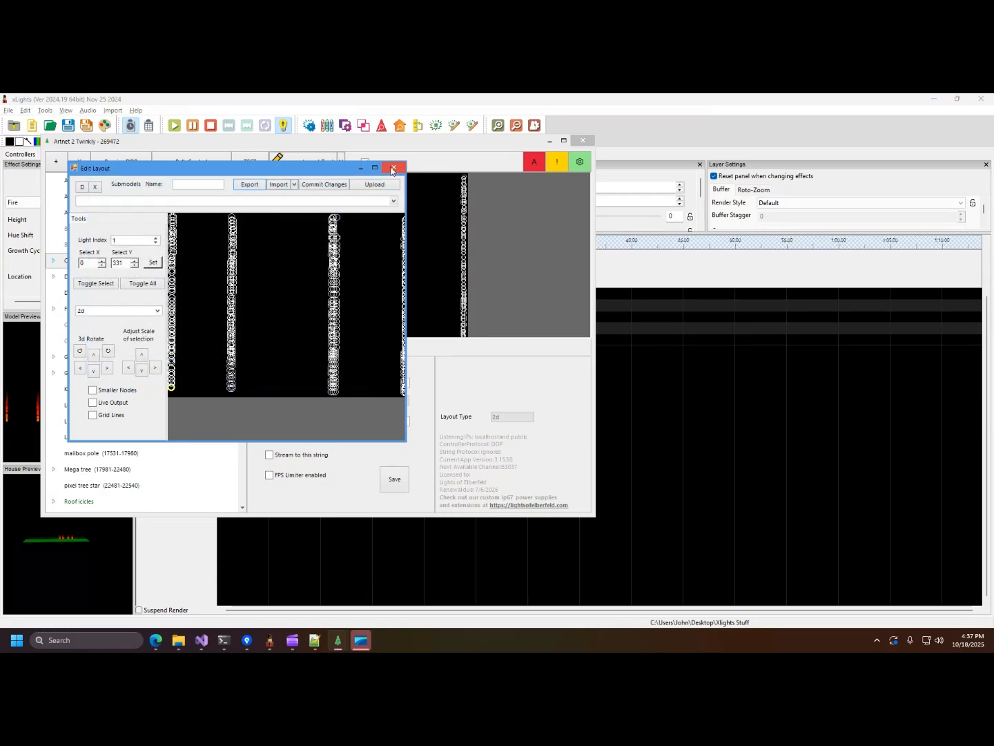
{"action": "left_click", "coordinate": [394, 167]}
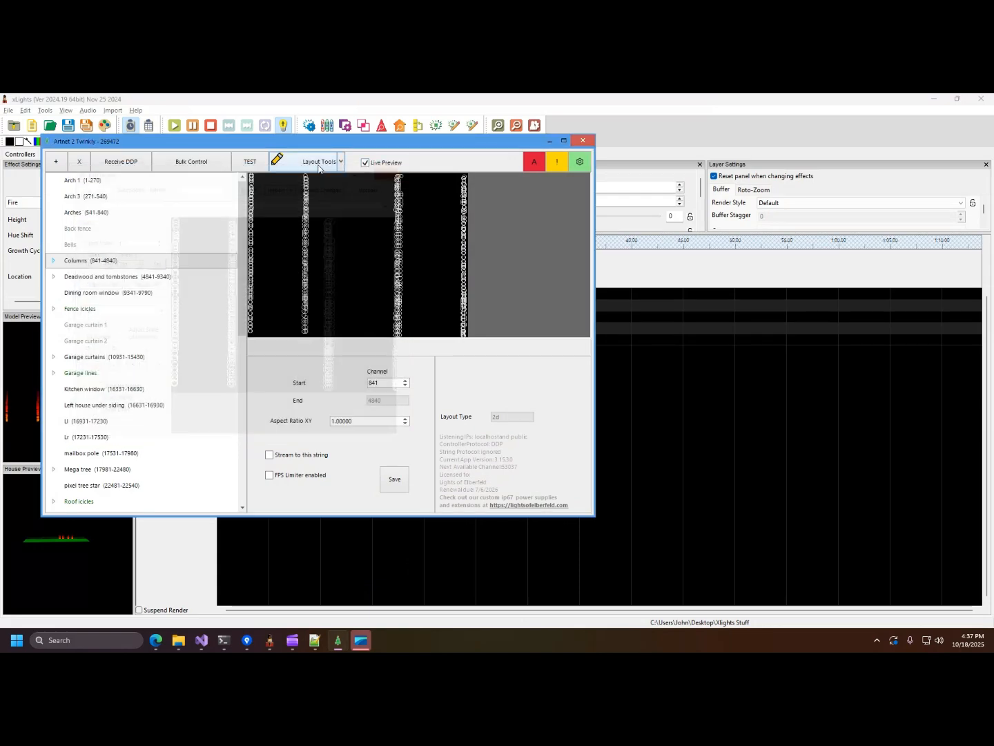
{"action": "left_click", "coordinate": [120, 164]}
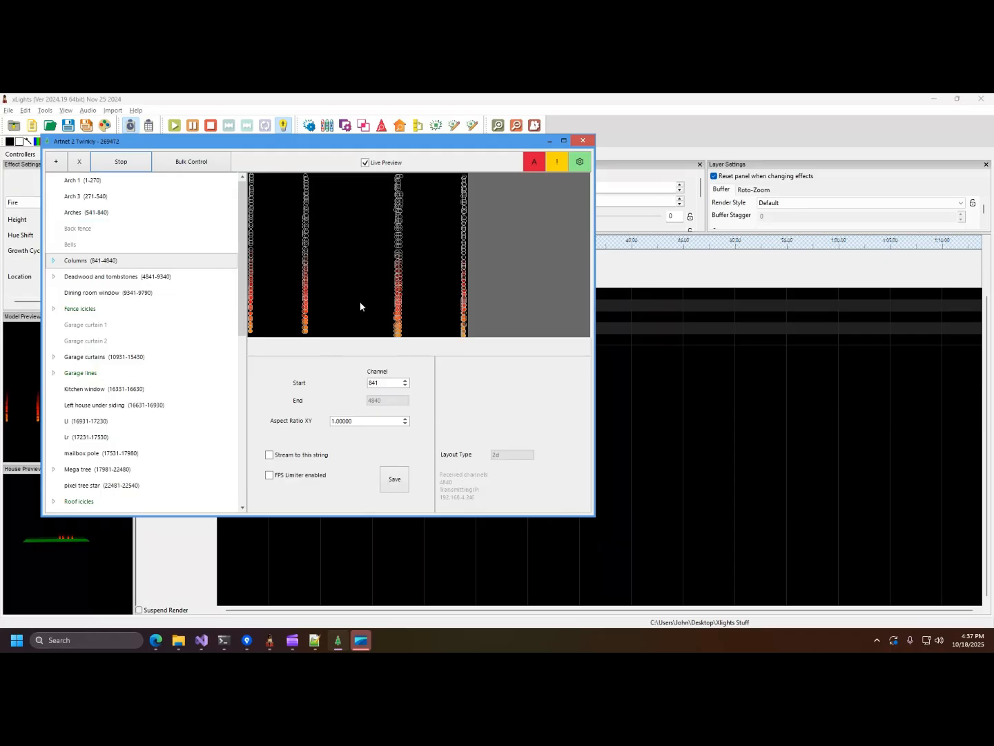
Enable streaming for Columns, apply "Stream to this String" to all strings in bulk, and check the Garage curtains entry
{"action": "left_click", "coordinate": [269, 456]}
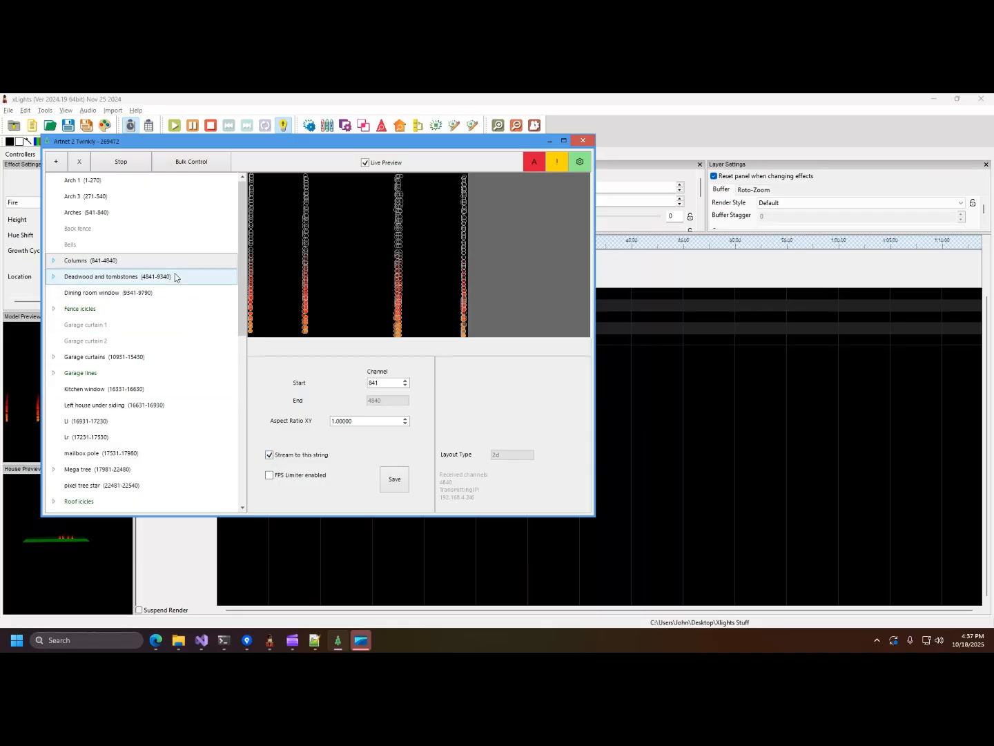
{"action": "left_click", "coordinate": [190, 165]}
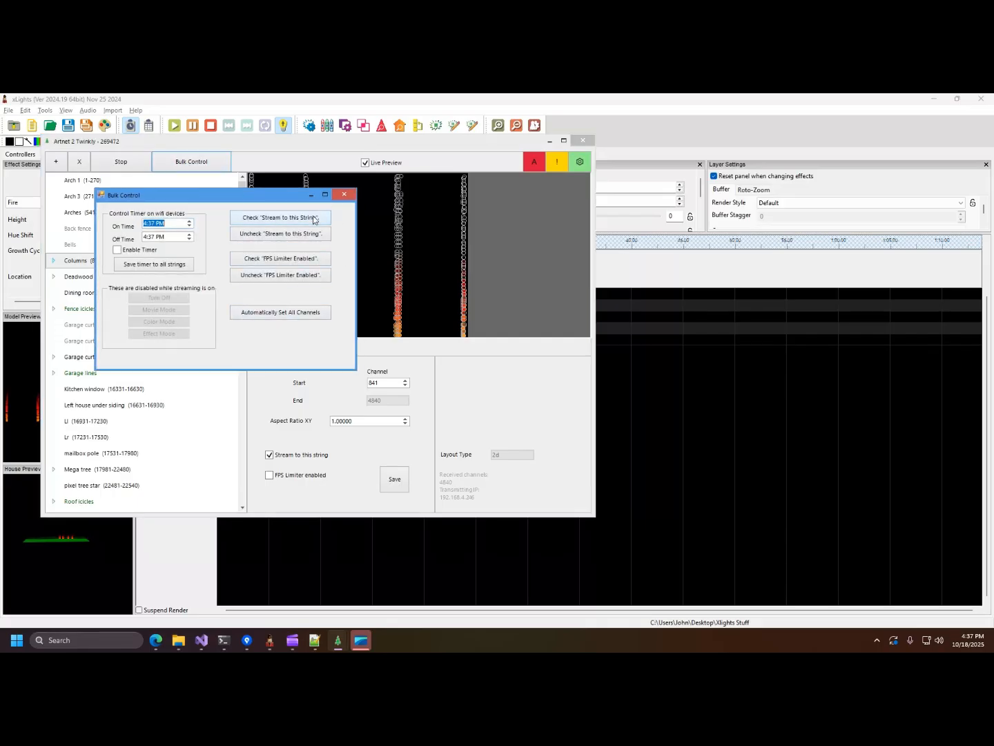
{"action": "left_click", "coordinate": [272, 221]}
{"action": "left_click", "coordinate": [341, 196]}
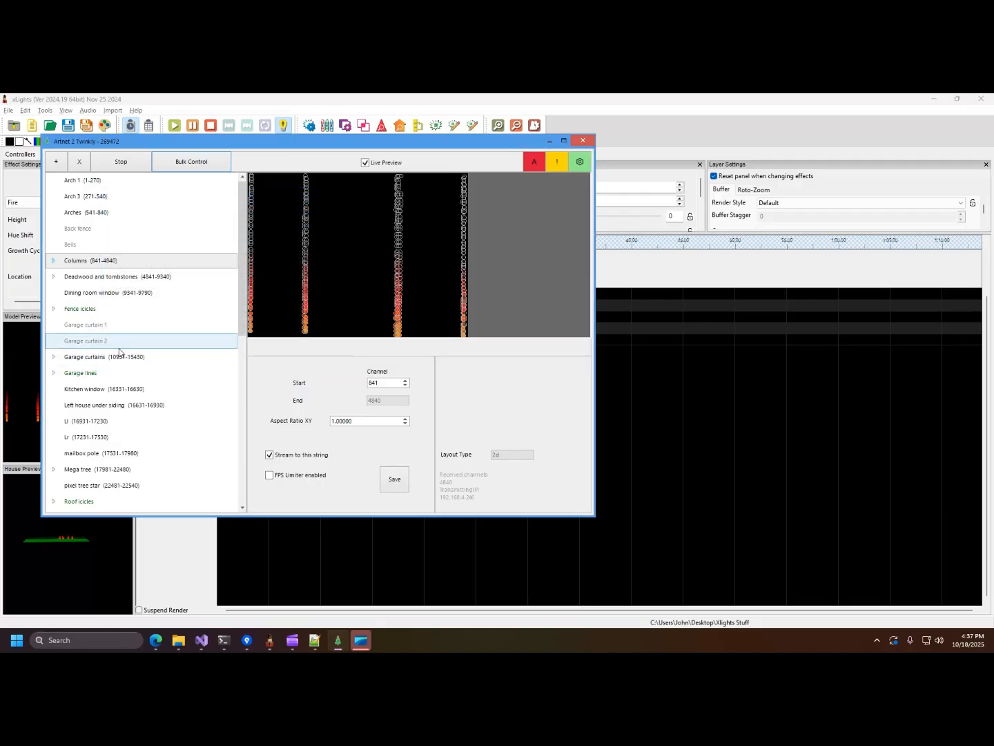
{"action": "left_click", "coordinate": [124, 356]}
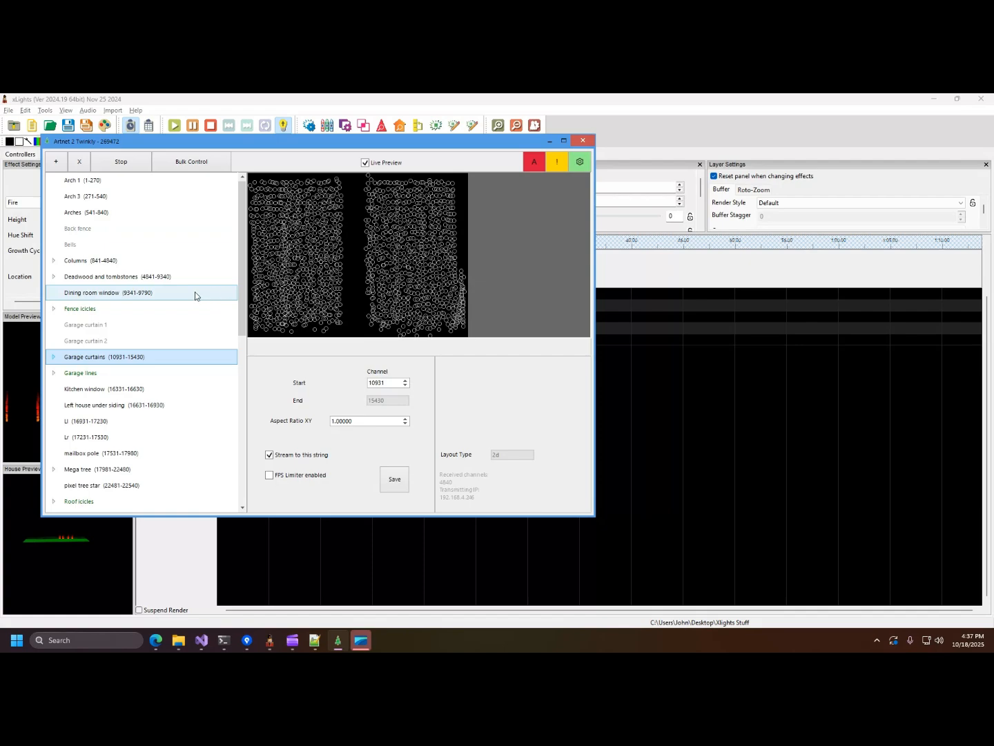
Set the Back fence string's start channel to 1 and save it
{"action": "left_click", "coordinate": [116, 228]}
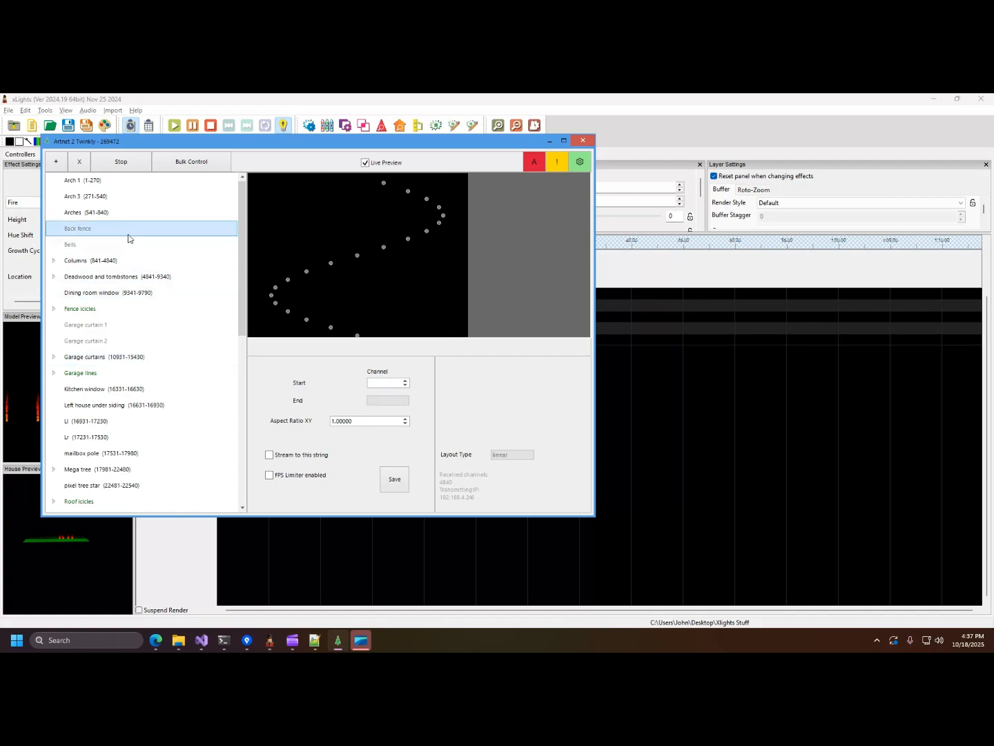
{"action": "left_click", "coordinate": [387, 382]}
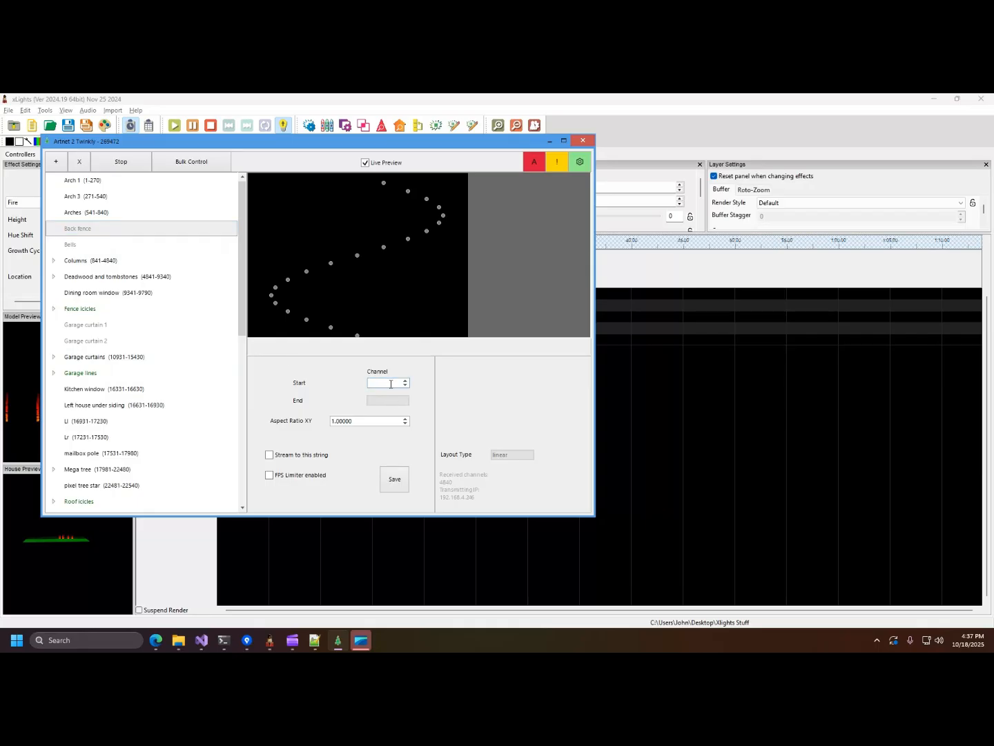
{"action": "left_click", "coordinate": [394, 483]}
Check the live previews of Arch 1, Arch 3, Arches and Columns while DDP data is being received
{"action": "left_click", "coordinate": [126, 183]}
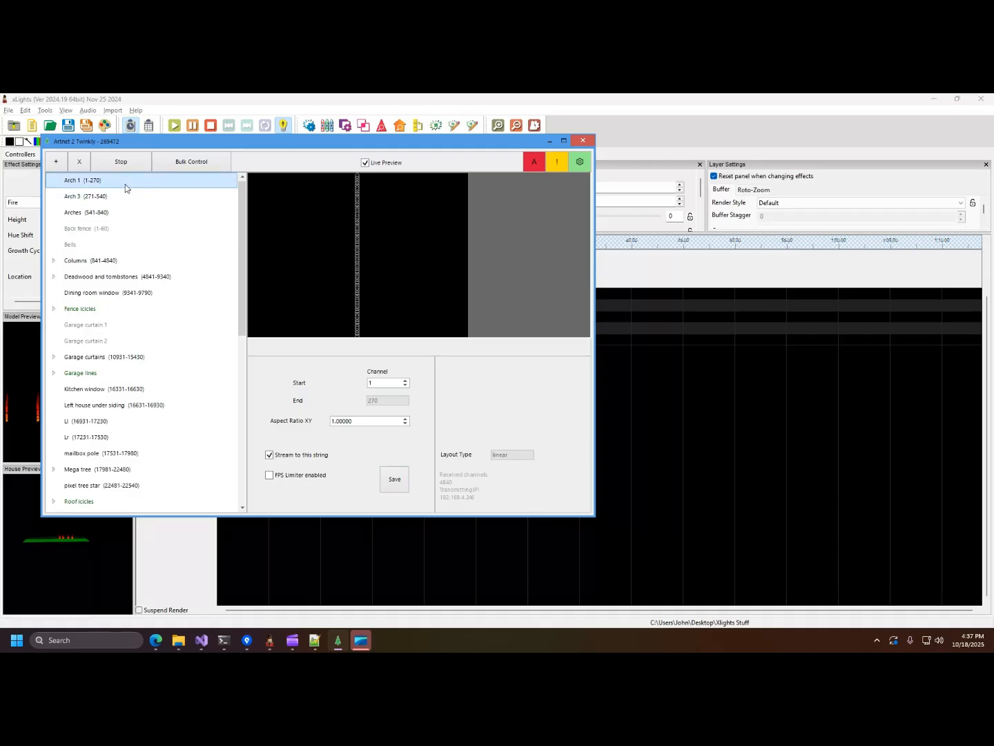
{"action": "left_click", "coordinate": [121, 198]}
{"action": "left_click", "coordinate": [127, 213]}
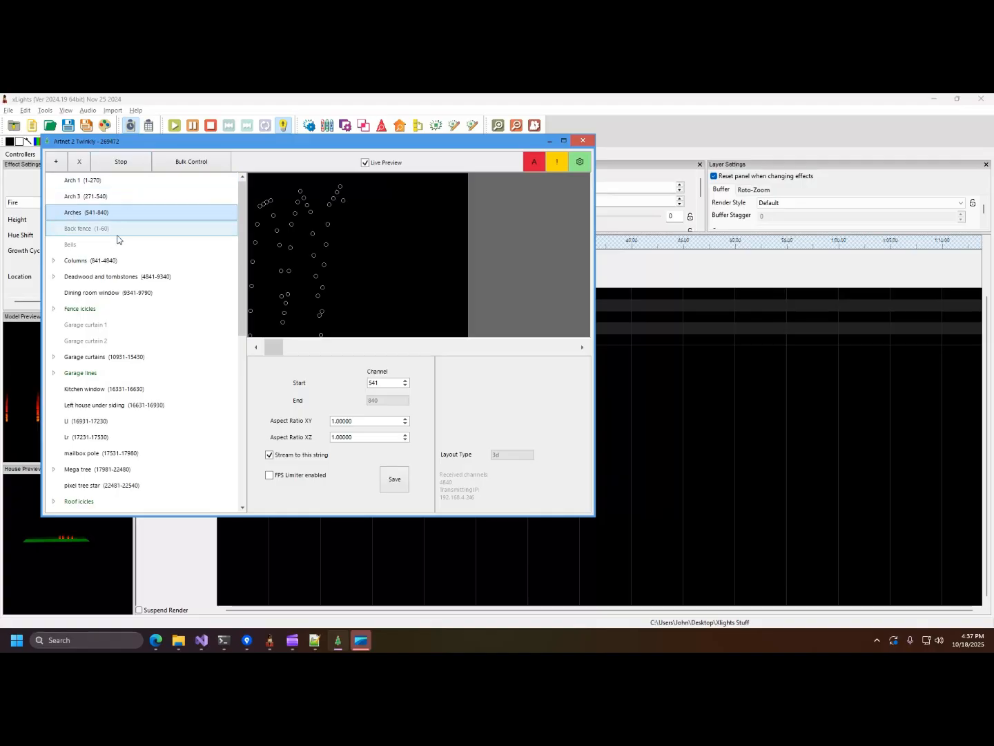
{"action": "left_click", "coordinate": [121, 265]}
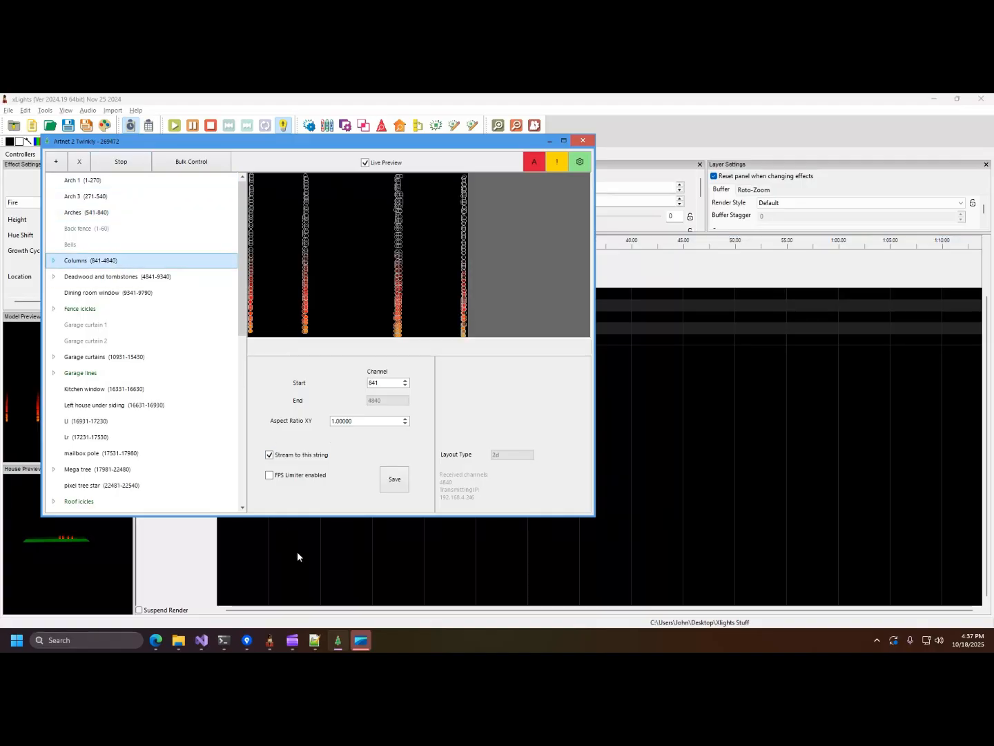
Render the whole sequence in xLights, and check the Back fence live preview in Artnet 2 Twinkly
{"action": "left_click", "coordinate": [270, 646]}
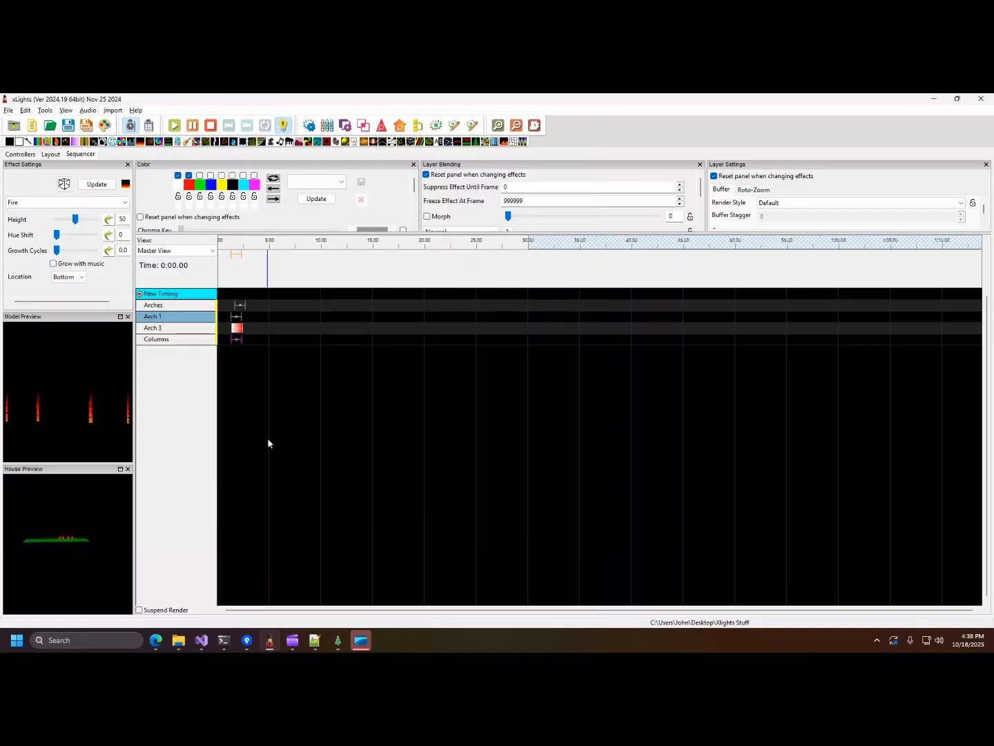
{"action": "left_click", "coordinate": [104, 125]}
{"action": "left_click", "coordinate": [339, 644]}
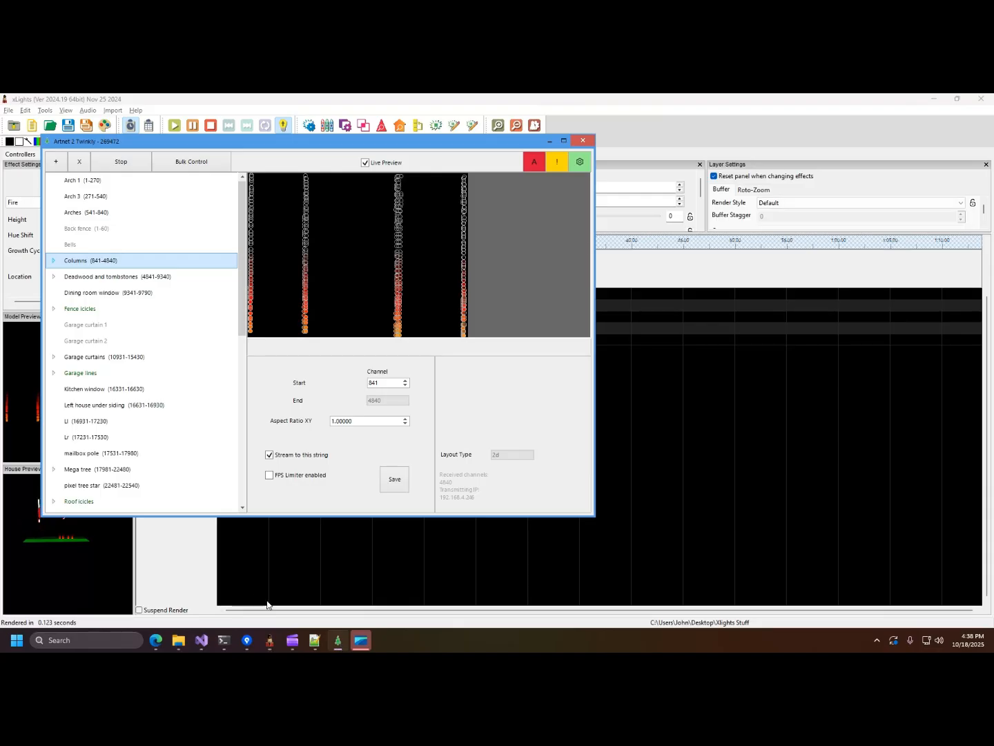
{"action": "left_click", "coordinate": [117, 231]}
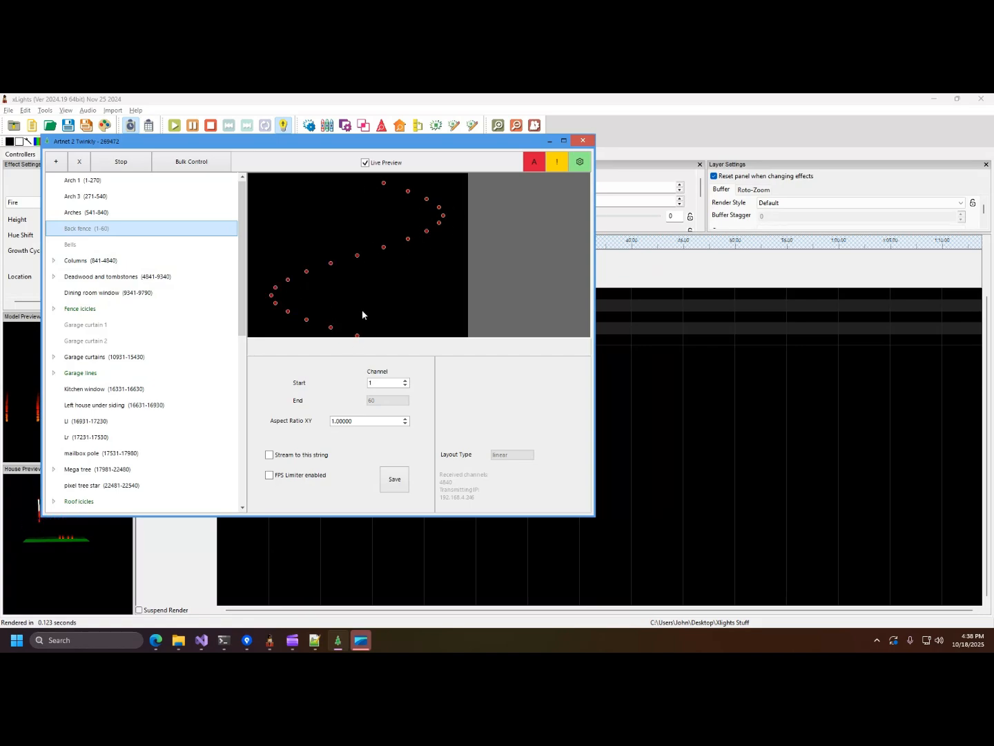
Set the Garage curtain 1 string's start channel to 841 and save it
{"action": "left_click", "coordinate": [129, 326]}
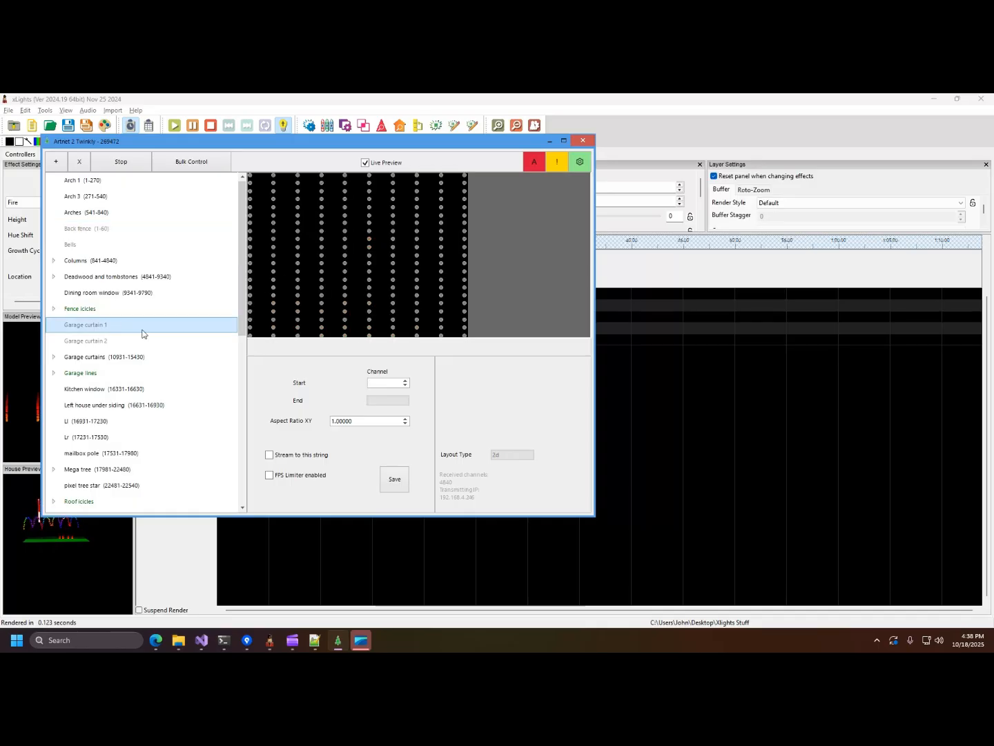
{"action": "left_click", "coordinate": [389, 383]}
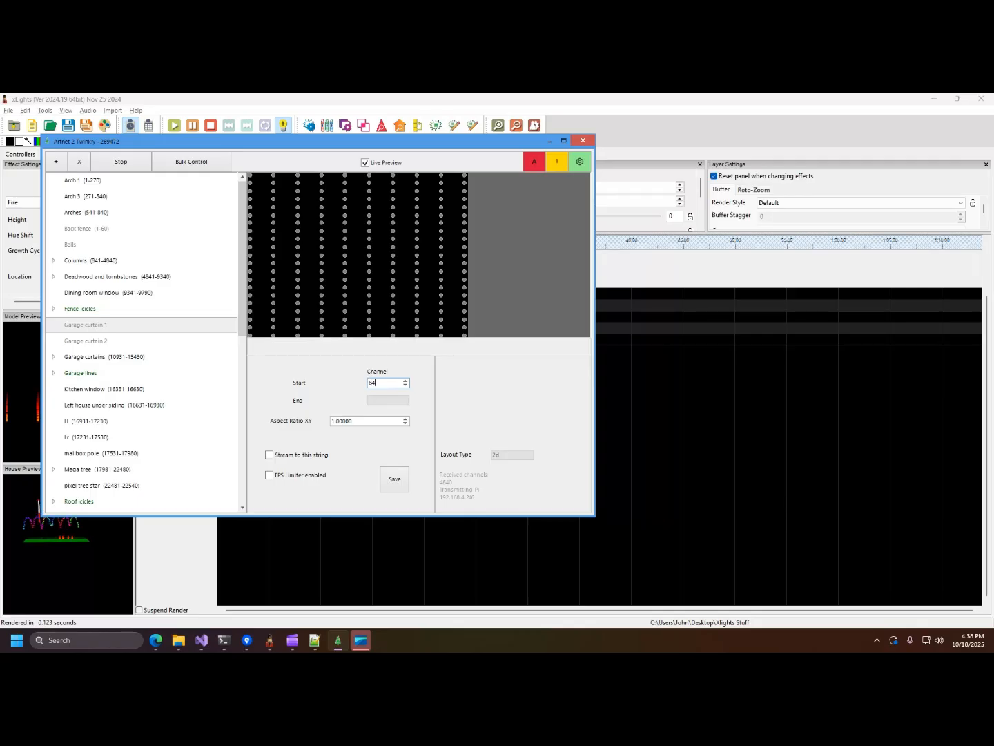
{"action": "key", "text": "Return"}
{"action": "left_click", "coordinate": [395, 482]}
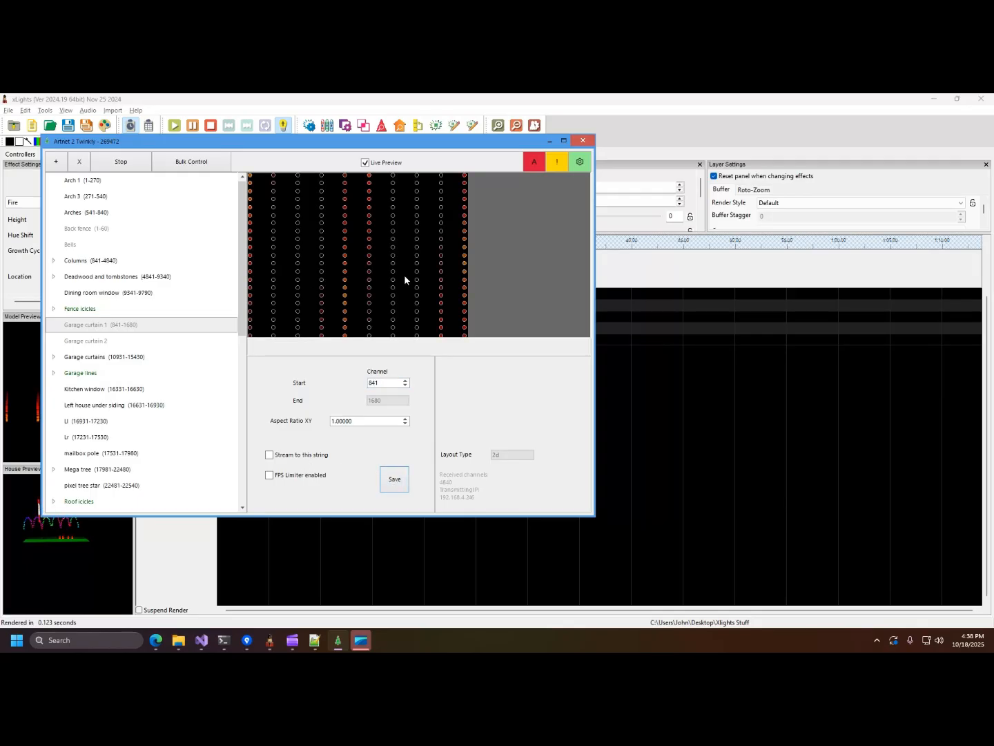